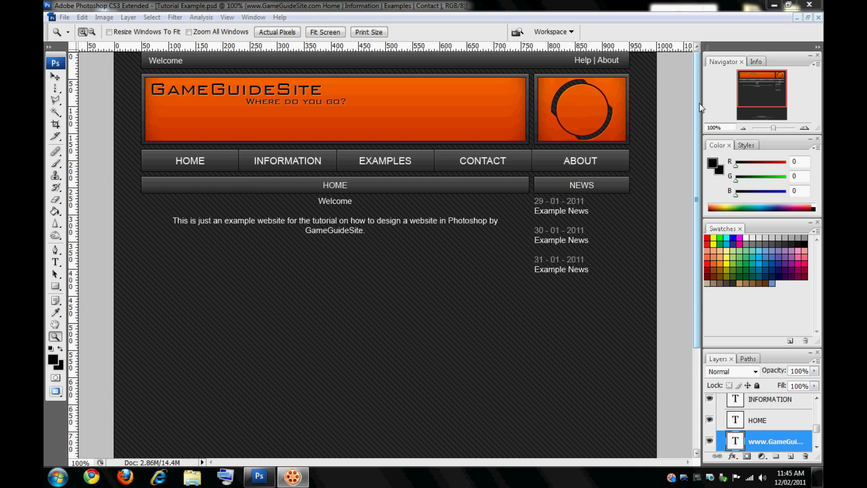
# - Look over the example website design from header to footer and close its document
pyautogui.moveTo(695, 159)
pyautogui.mouseDown()
pyautogui.moveTo(698, 283)
pyautogui.moveTo(699, 159)
pyautogui.mouseUp()
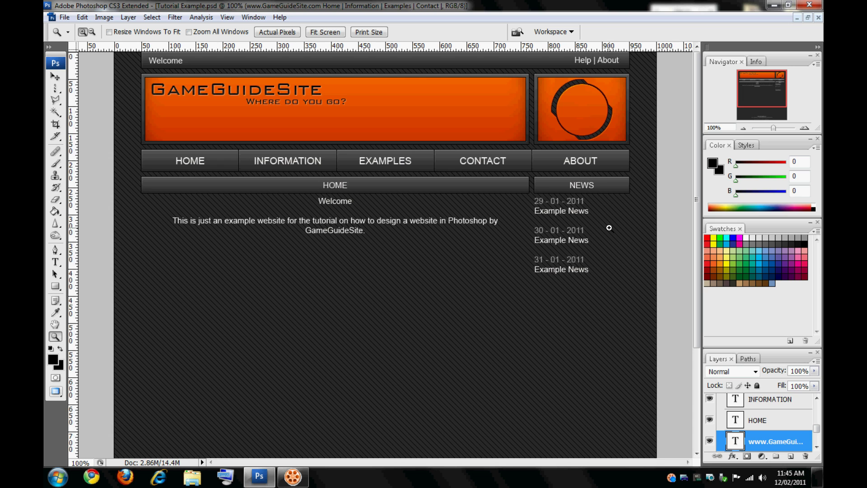
pyautogui.scroll(-10, 468, 265)
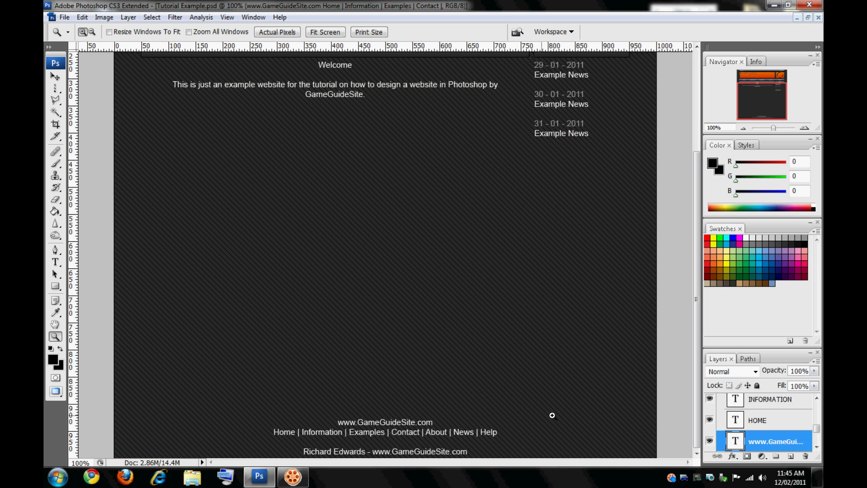
pyautogui.press('h')
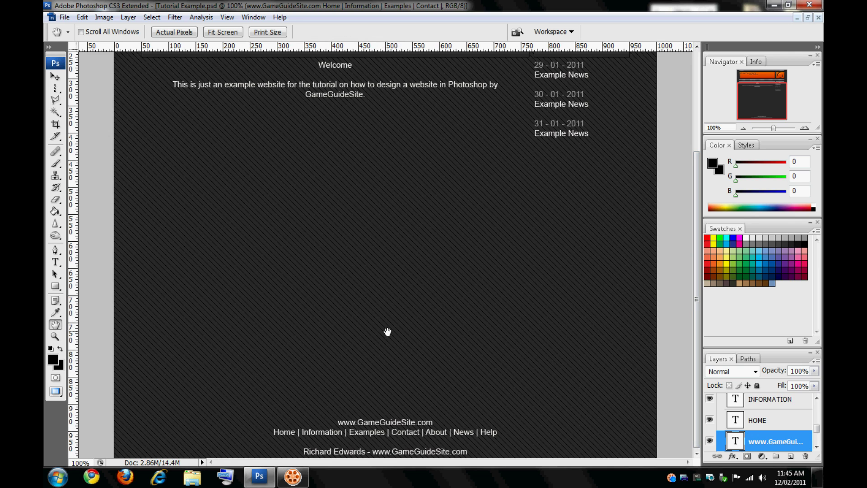
pyautogui.moveTo(400, 137); pyautogui.dragTo(412, 345)
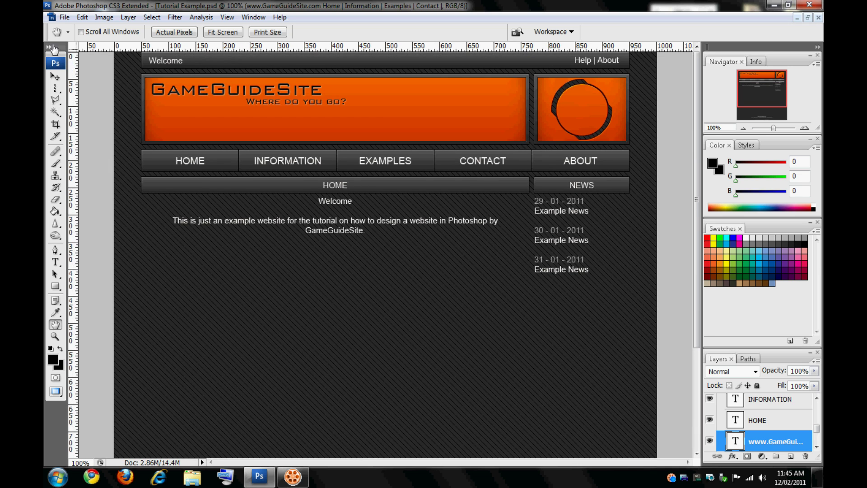
pyautogui.click(63, 18)
pyautogui.click(104, 111)
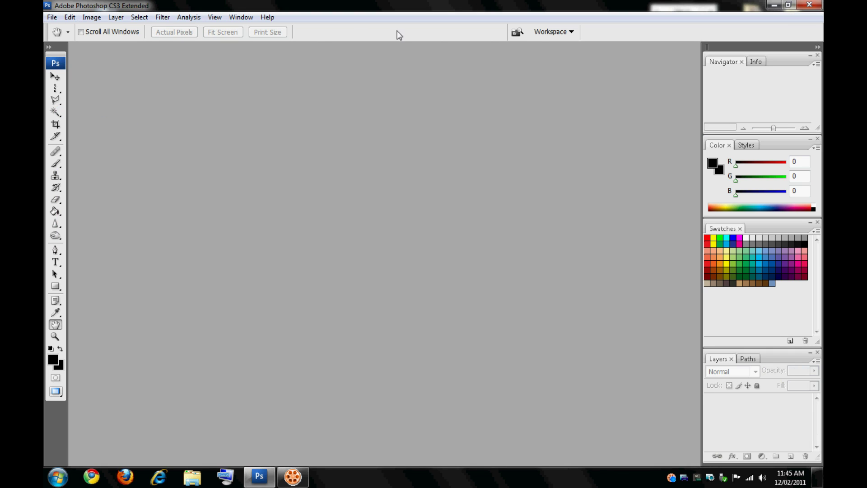
# - Choose the Web Design workspace
pyautogui.click(547, 33)
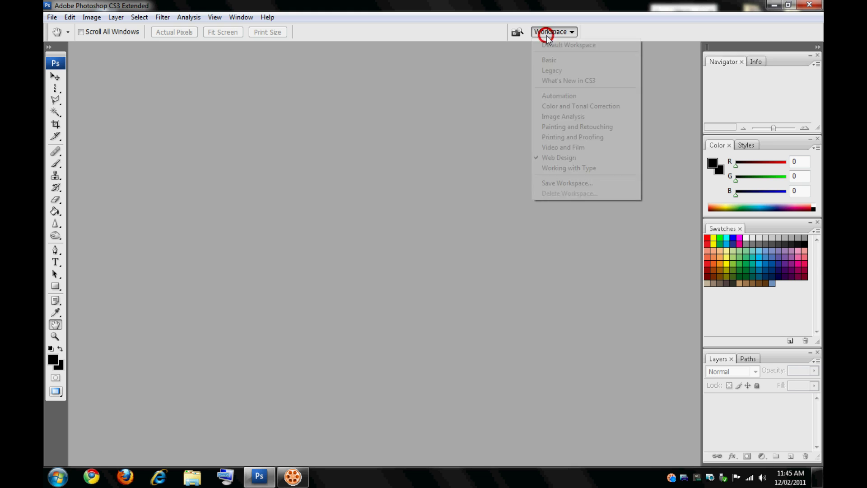
pyautogui.click(577, 153)
pyautogui.click(412, 181)
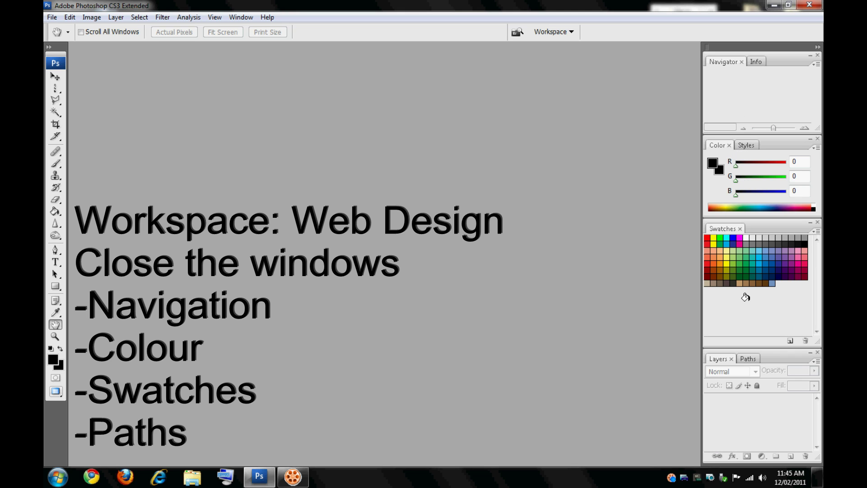
# - Close the Navigator, Color, Swatches and Paths panels
pyautogui.click(732, 228)
pyautogui.click(741, 62)
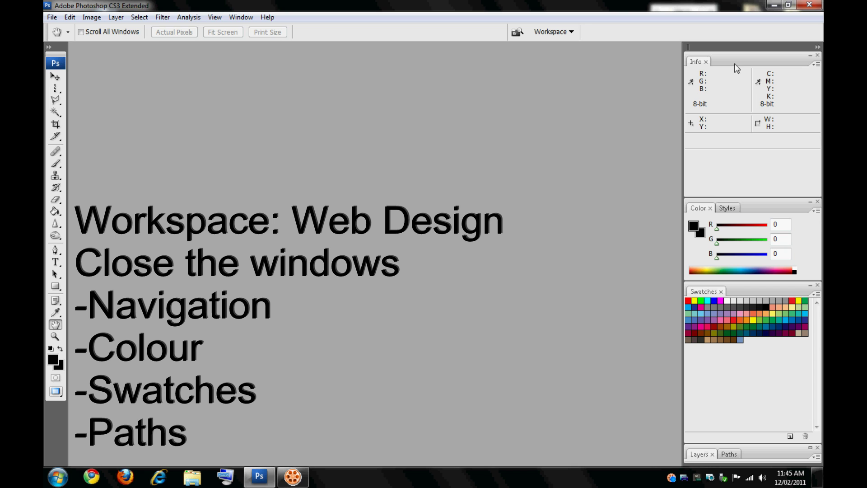
pyautogui.click(711, 209)
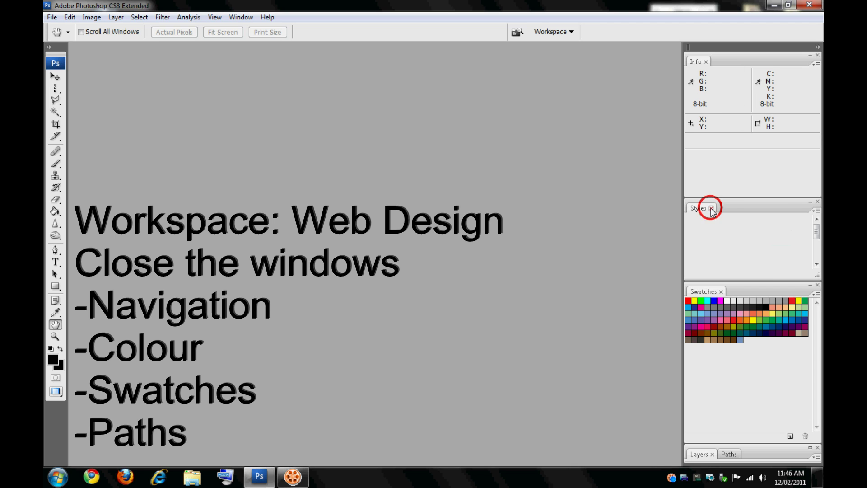
pyautogui.click(722, 292)
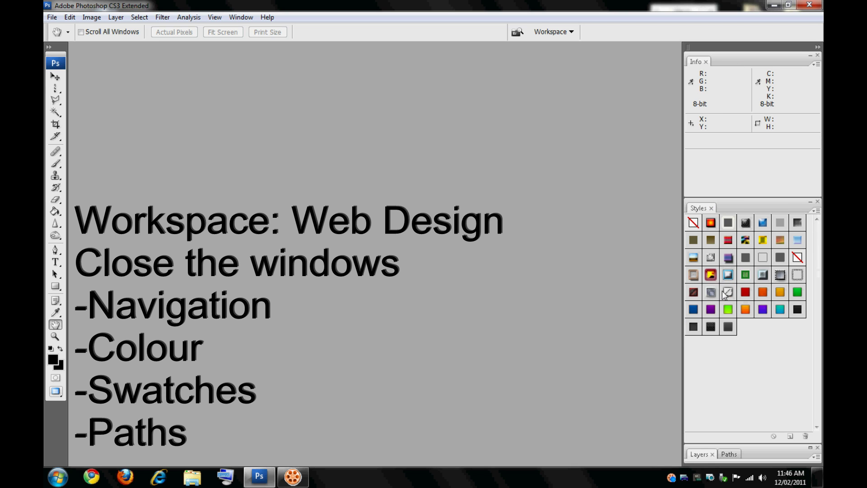
pyautogui.click(731, 455)
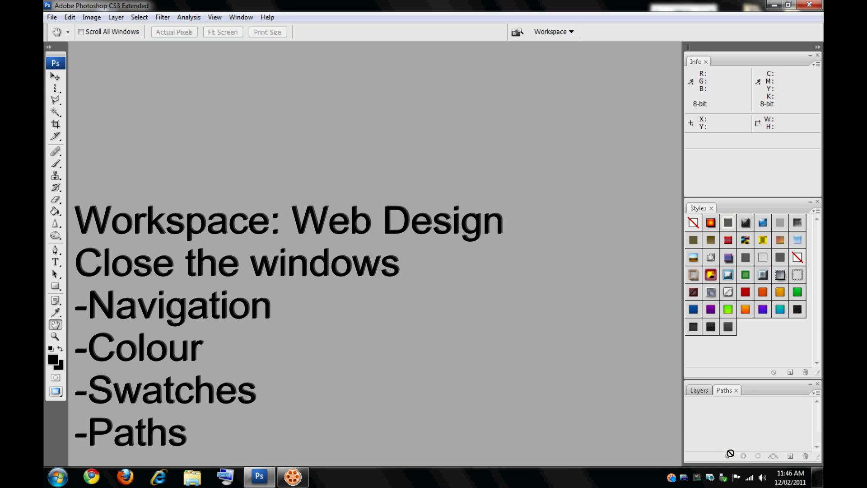
pyautogui.click(737, 391)
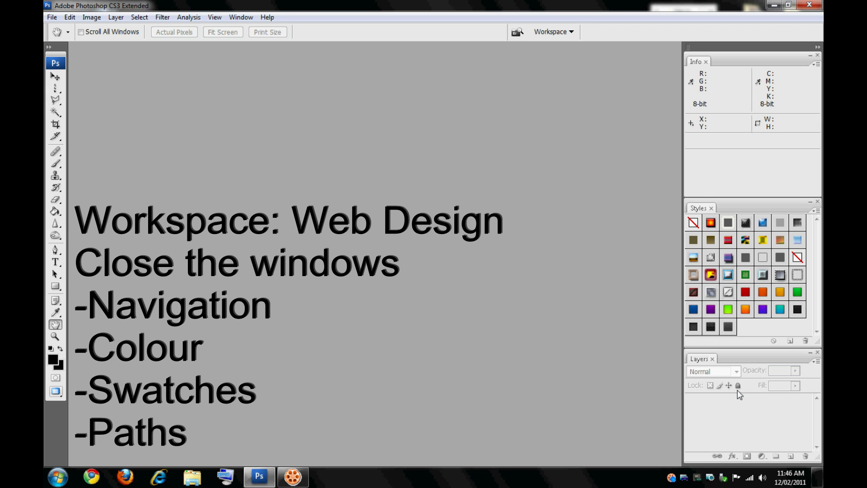
# - Group the Styles panel with the Info panel above Layers and bring Info to the front
pyautogui.click(700, 359)
pyautogui.click(696, 209)
pyautogui.click(695, 62)
pyautogui.moveTo(698, 208); pyautogui.dragTo(717, 62)
pyautogui.click(718, 61)
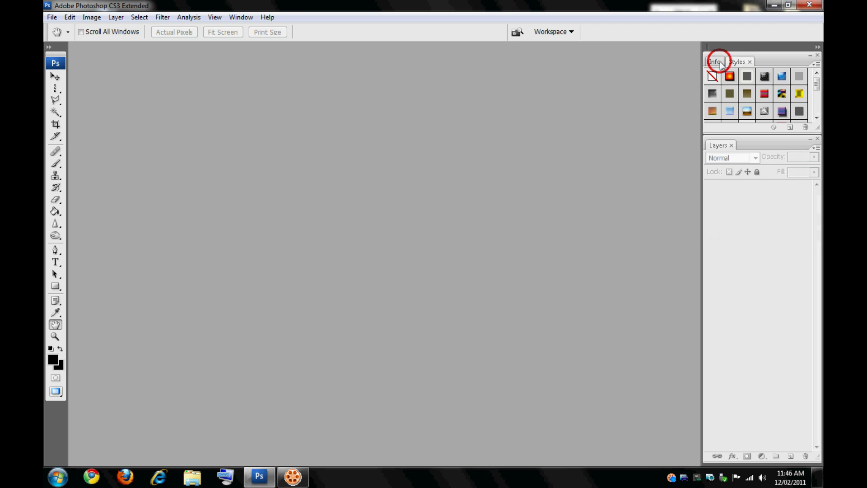
pyautogui.click(720, 61)
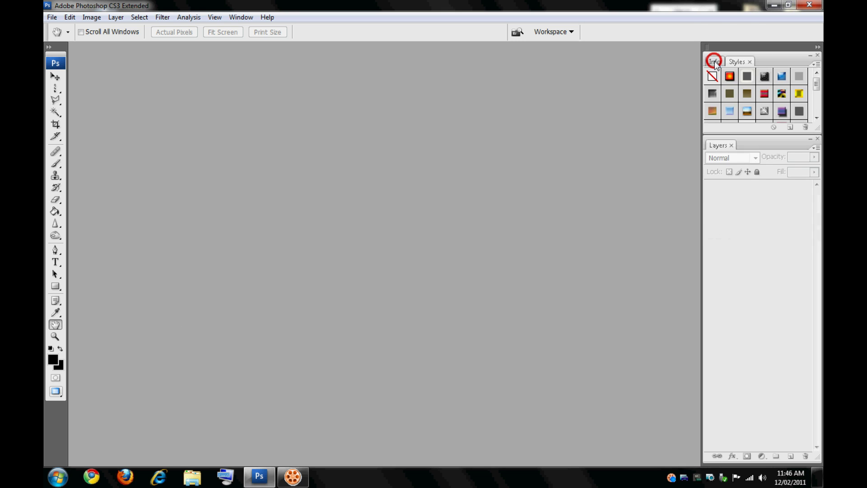
pyautogui.click(715, 62)
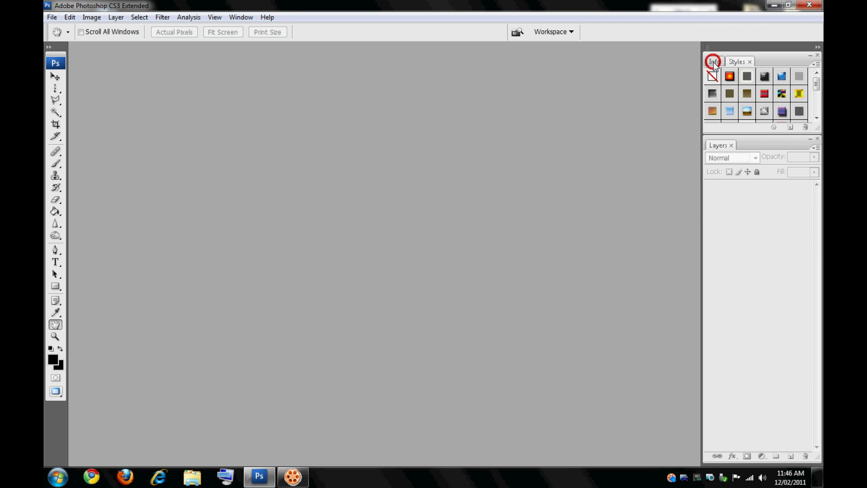
pyautogui.click(713, 62)
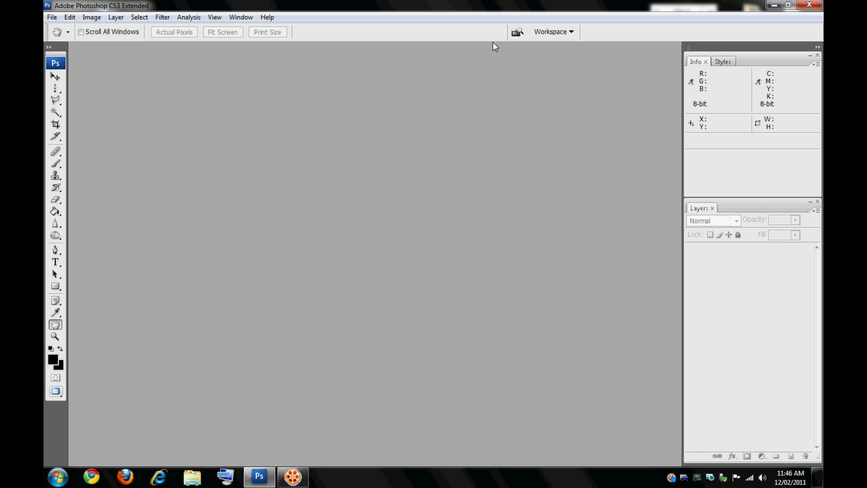
# - Create a document named Tutorial with the Custom preset, 1000 x 1000 pixels, 72 pixels/inch, RGB Color and a white background
pyautogui.click(53, 18)
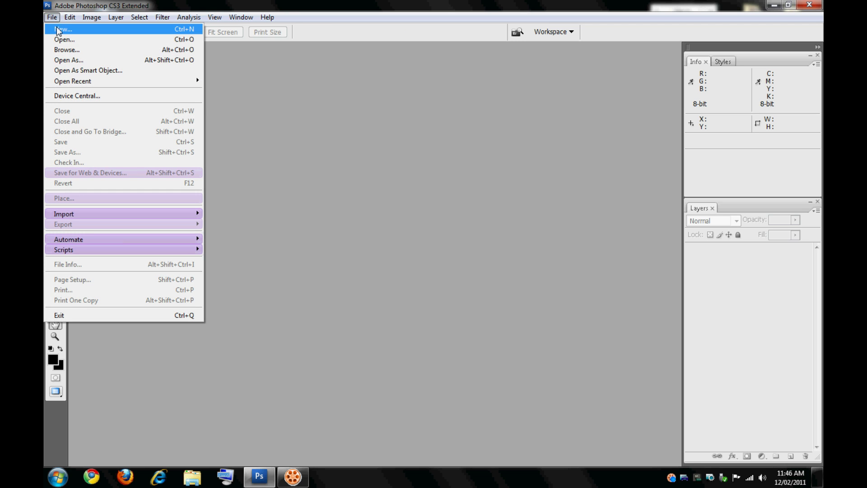
pyautogui.click(52, 18)
pyautogui.click(51, 18)
pyautogui.click(57, 30)
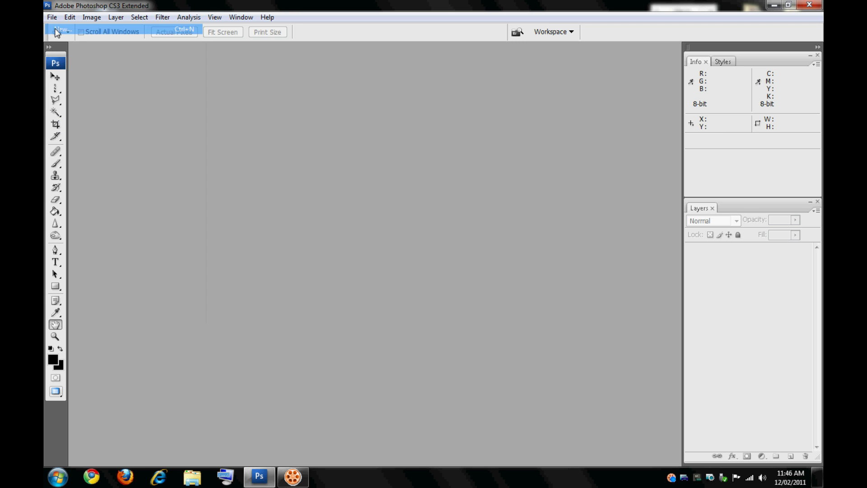
pyautogui.write('Tutorial')
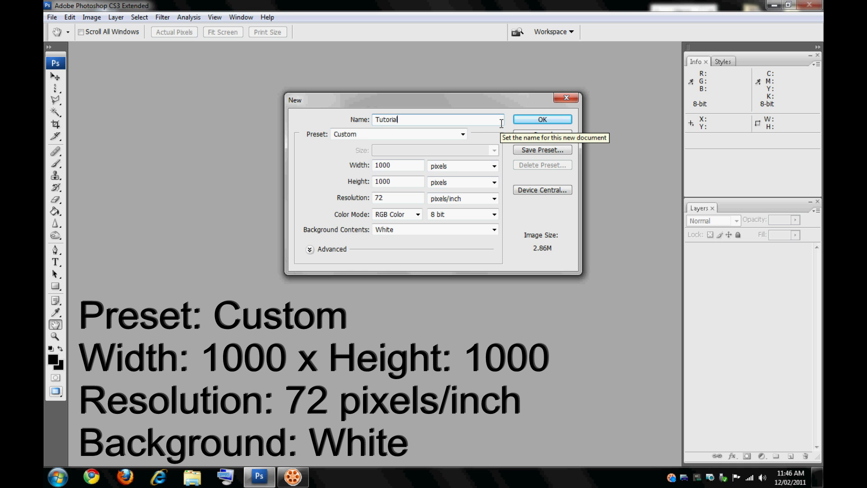
pyautogui.click(445, 134)
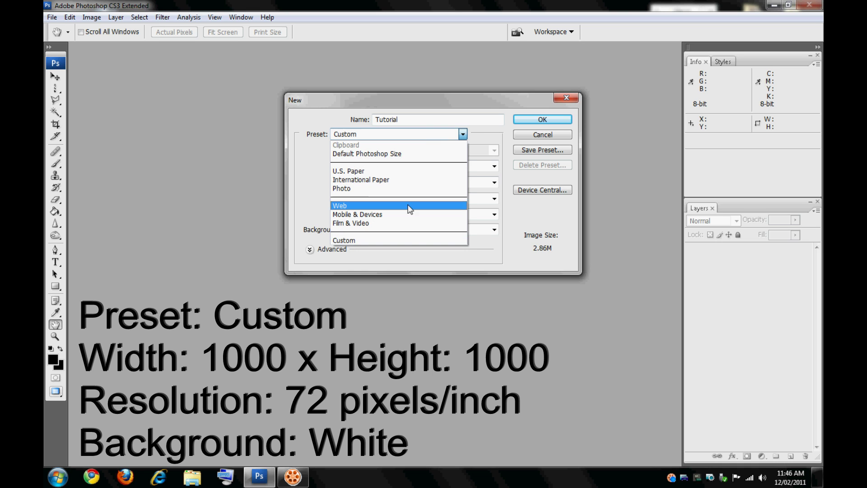
pyautogui.click(407, 244)
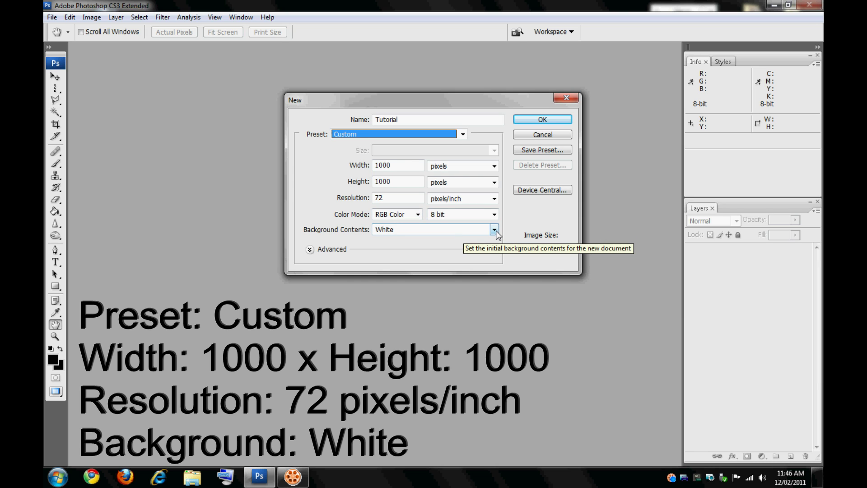
pyautogui.click(494, 231)
pyautogui.click(488, 238)
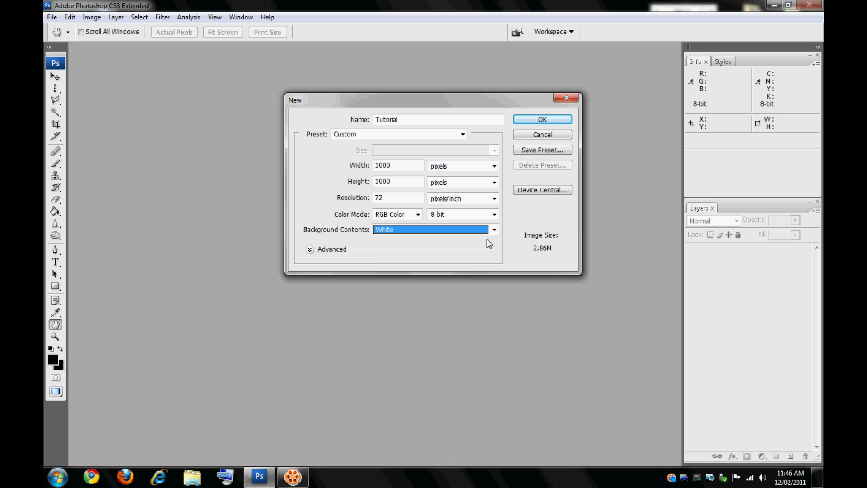
pyautogui.click(526, 122)
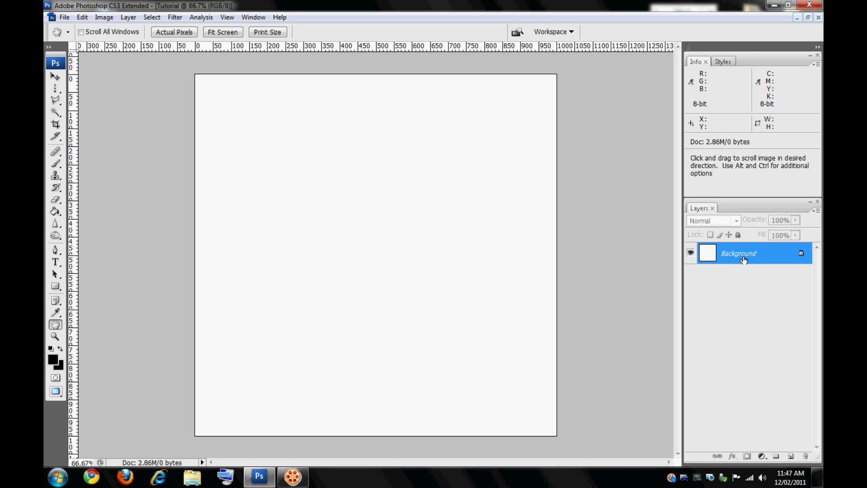
# - Convert the locked background into a regular layer named Background
pyautogui.doubleClick(766, 261)
pyautogui.write('Backgrou')
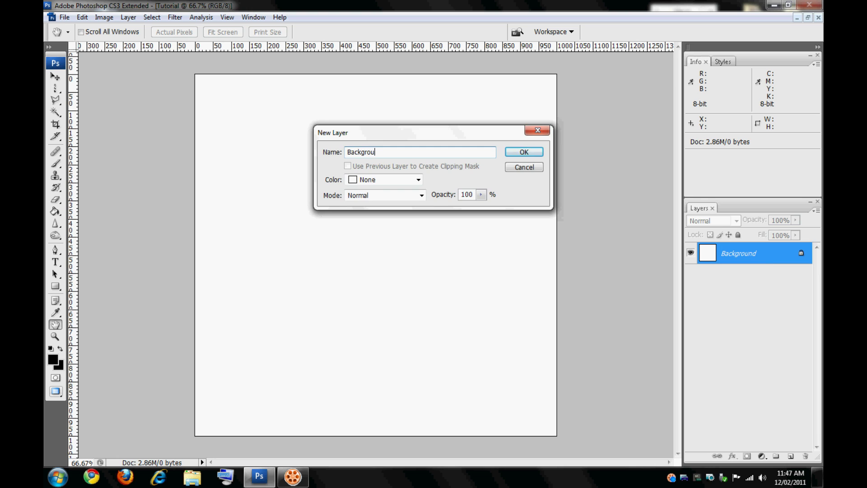
pyautogui.write('nd')
pyautogui.press('Return')
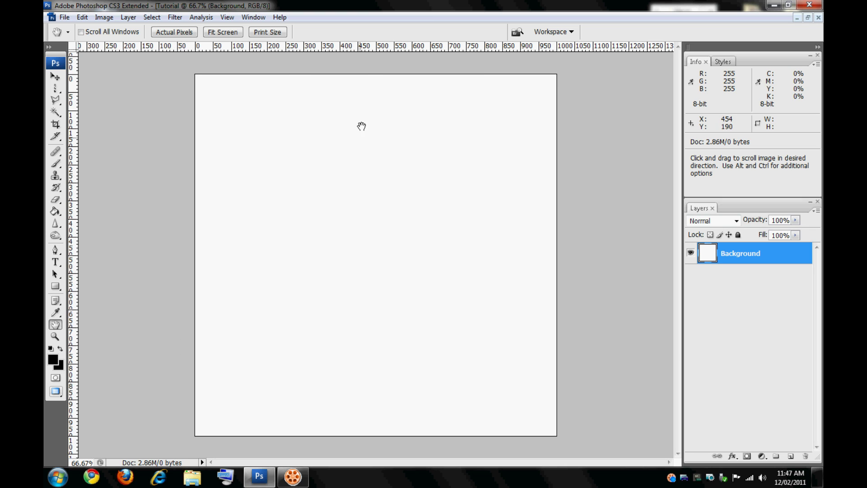
# - Try picas as the ruler units and set the rulers back to pixels
pyautogui.rightClick(380, 46)
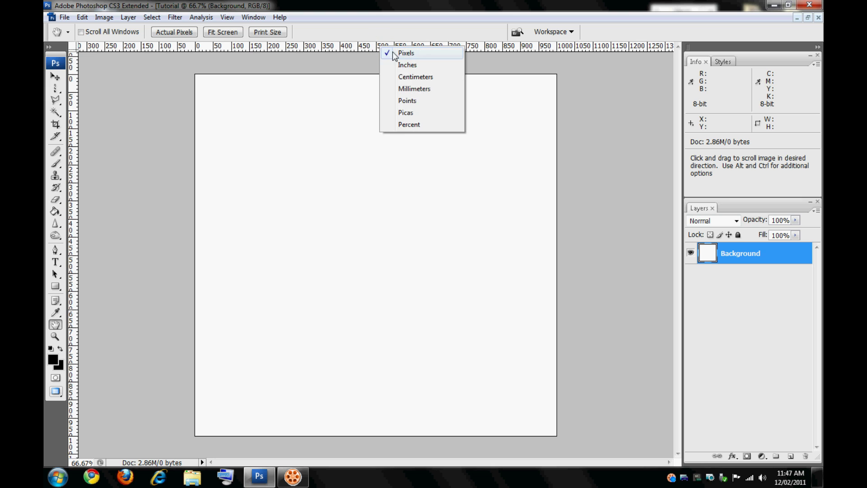
pyautogui.click(411, 112)
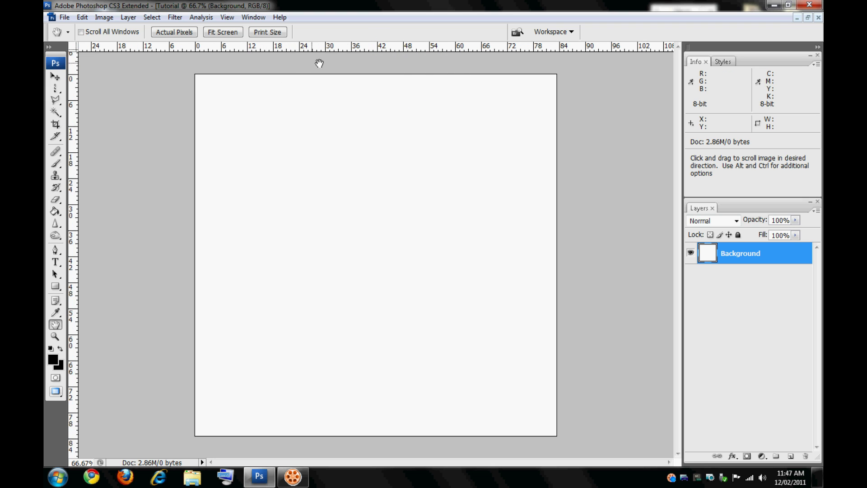
pyautogui.rightClick(392, 49)
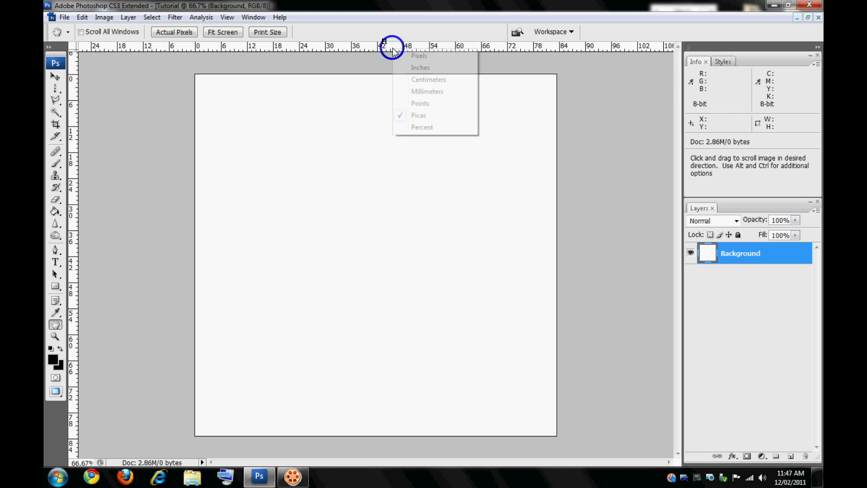
pyautogui.click(399, 55)
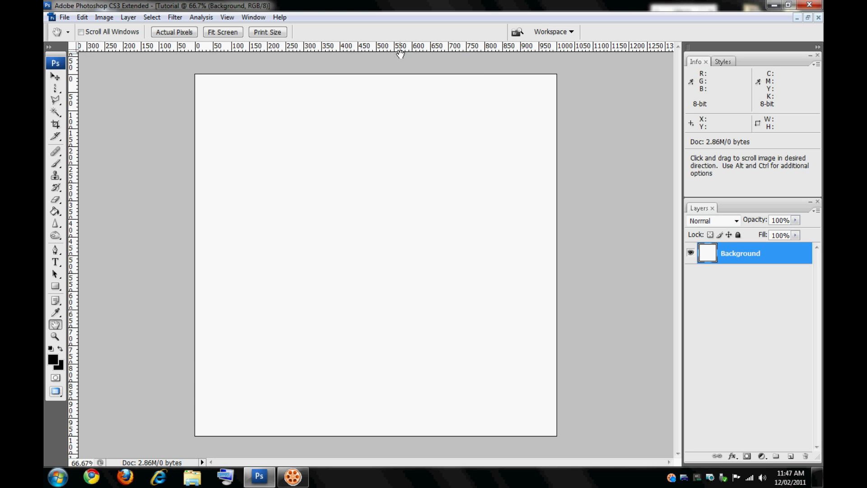
# - Check the rulers and snapping settings, including which elements objects snap to
pyautogui.click(230, 21)
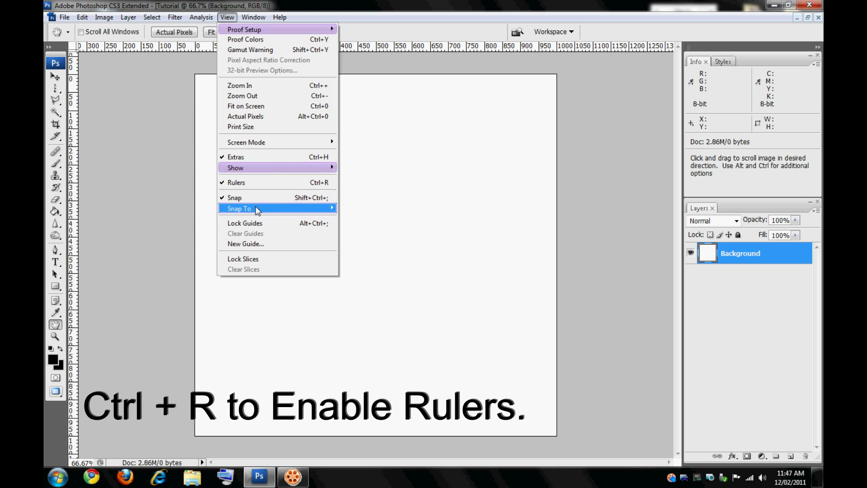
pyautogui.moveTo(270, 211)
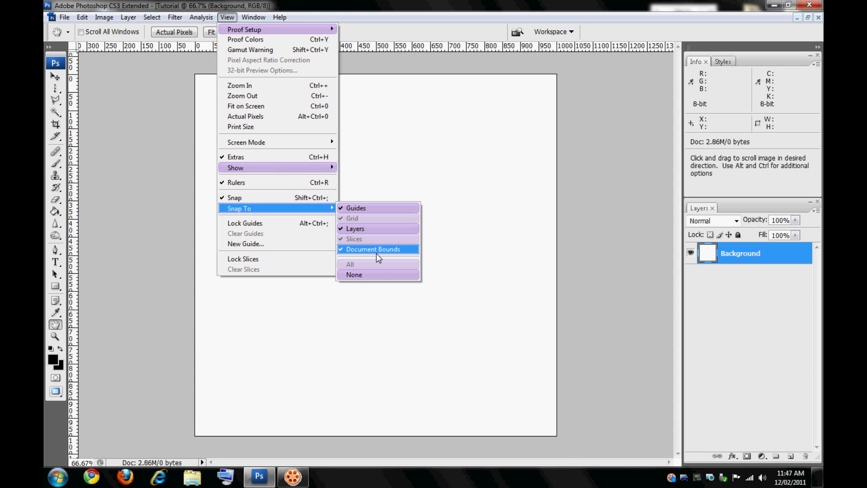
pyautogui.click(378, 50)
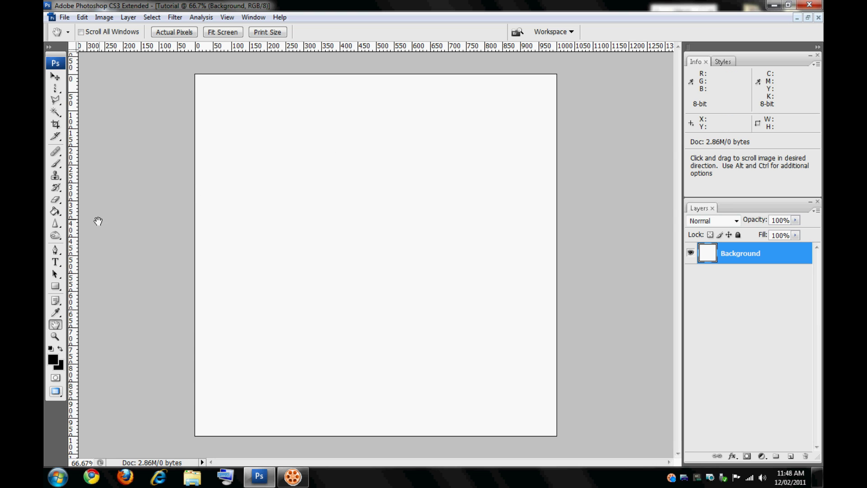
# - Display the Tutorial document at actual pixel size, 100%
pyautogui.click(55, 76)
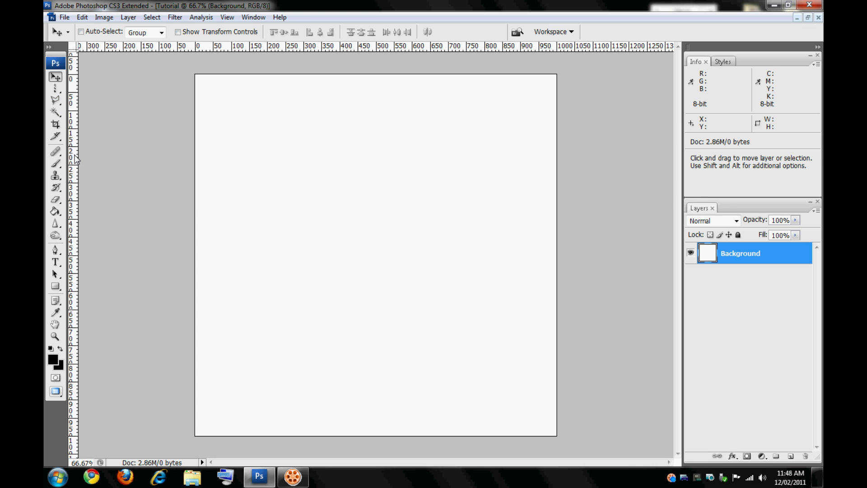
pyautogui.click(54, 336)
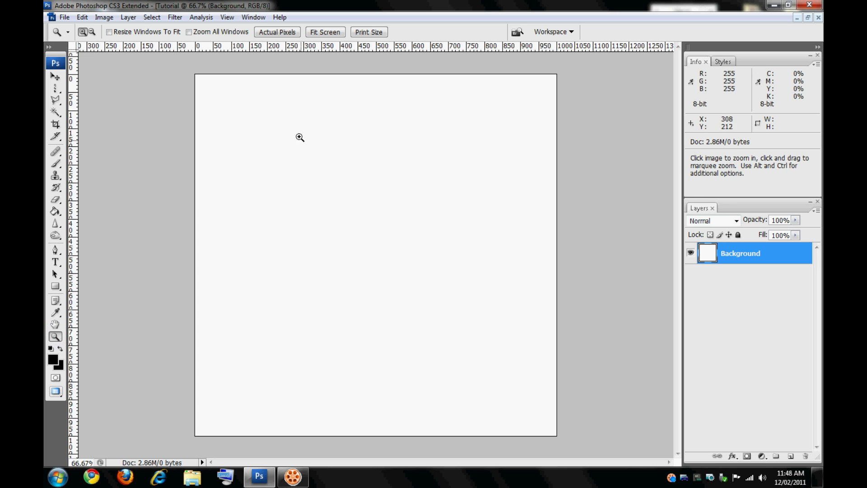
pyautogui.click(289, 36)
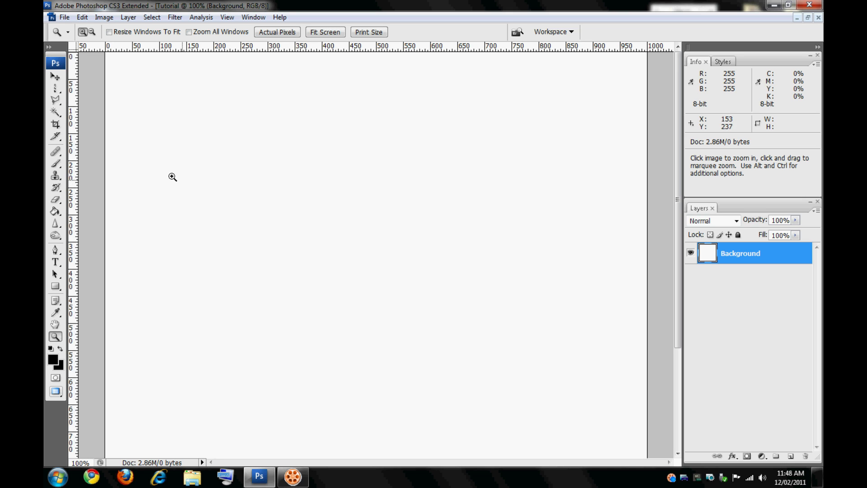
# - Using the Move tool, add a vertical guide at about 261 px and a horizontal guide at about 116 px
pyautogui.click(55, 77)
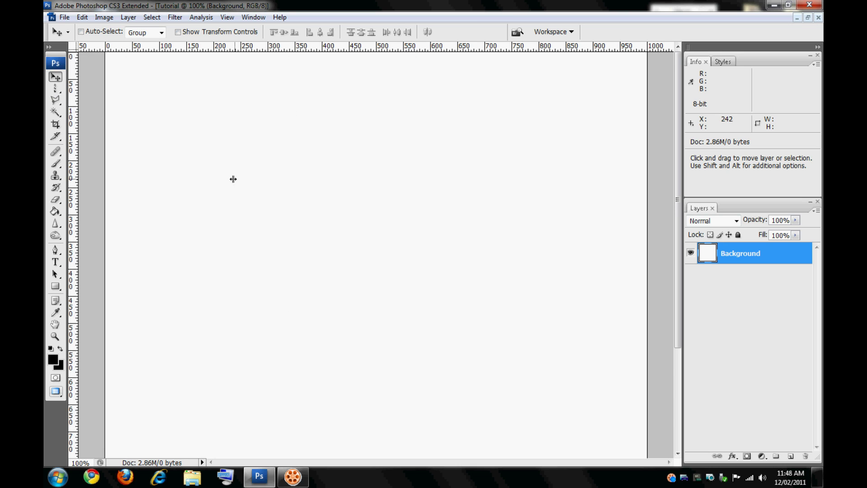
pyautogui.moveTo(279, 186); pyautogui.dragTo(309, 203)
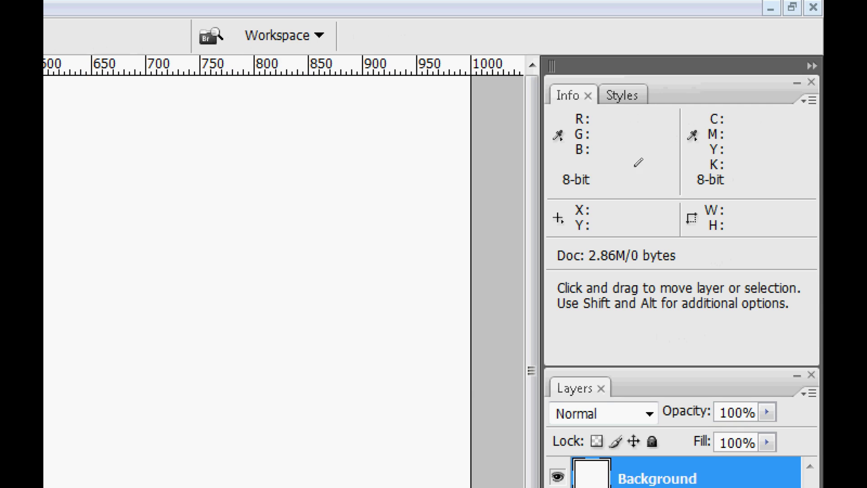
pyautogui.moveTo(635, 195)
pyautogui.mouseDown()
pyautogui.moveTo(591, 195)
pyautogui.moveTo(572, 218)
pyautogui.moveTo(643, 242)
pyautogui.moveTo(691, 215)
pyautogui.moveTo(665, 194)
pyautogui.moveTo(623, 191)
pyautogui.mouseUp()
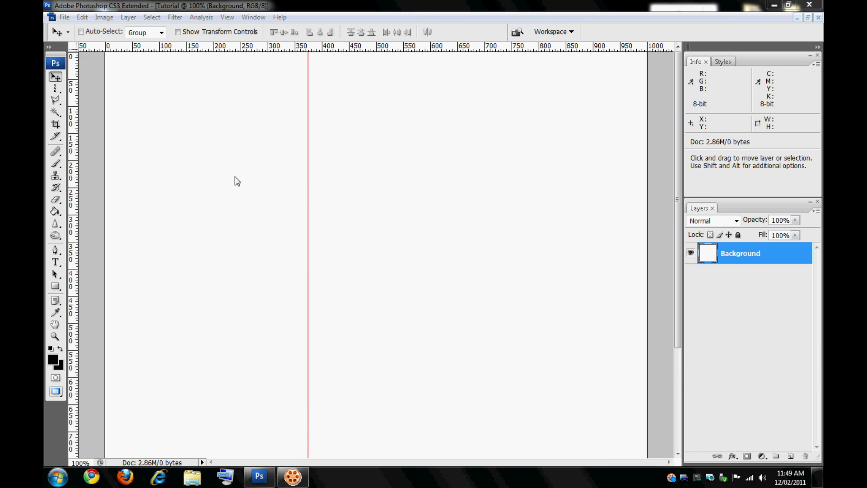
pyautogui.click(56, 89)
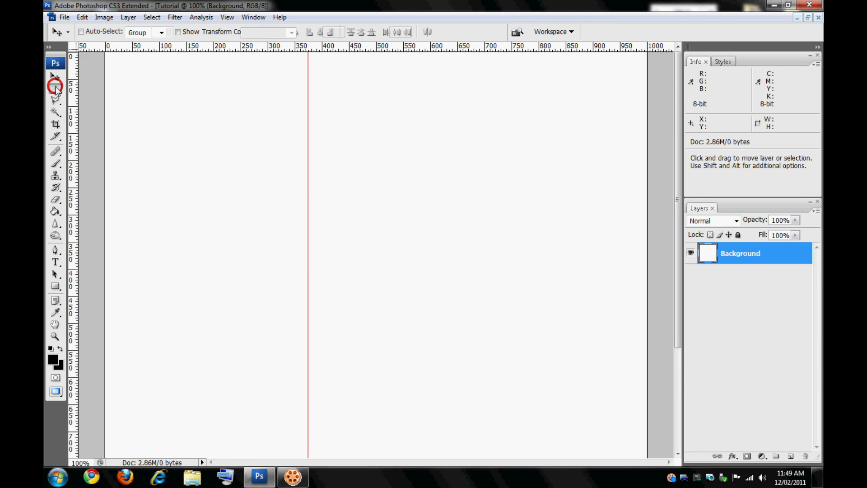
pyautogui.click(55, 77)
pyautogui.moveTo(307, 183); pyautogui.dragTo(247, 188)
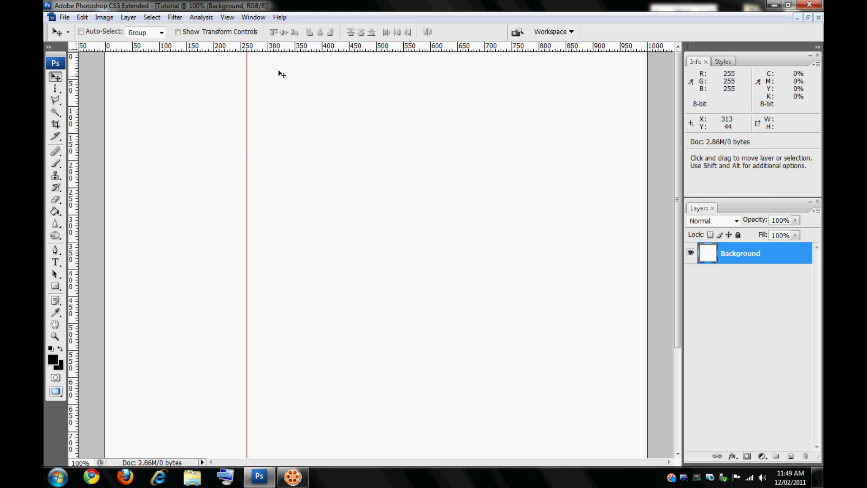
pyautogui.moveTo(290, 49); pyautogui.dragTo(290, 115)
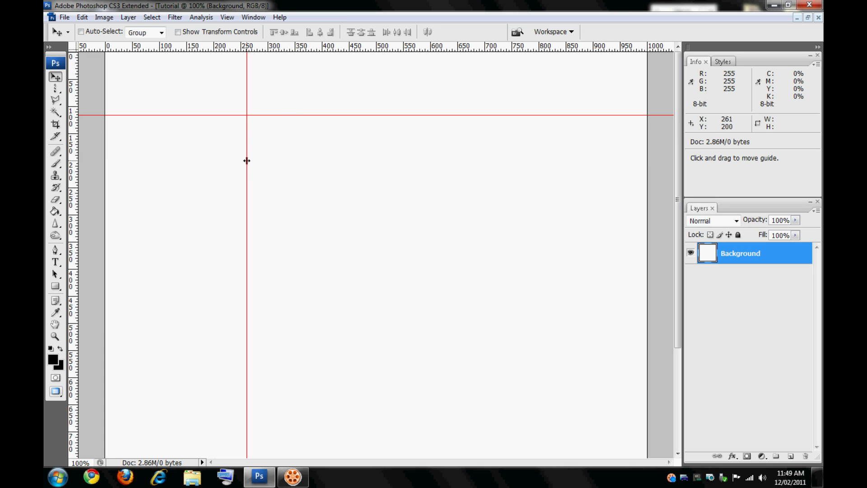
# - Arrange vertical guides at 50 and 950 px and horizontal guides at 30, 40 and 50 px, reusing the existing guides
pyautogui.moveTo(246, 160); pyautogui.dragTo(132, 203)
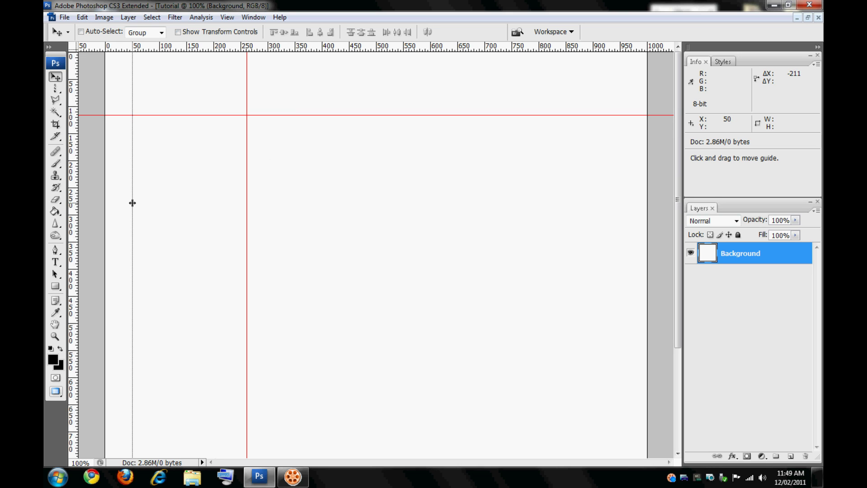
pyautogui.moveTo(133, 202); pyautogui.dragTo(133, 203)
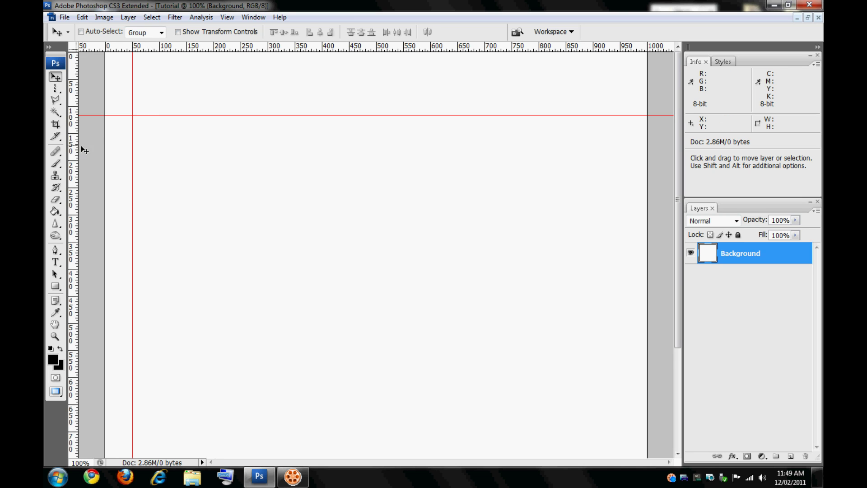
pyautogui.moveTo(77, 159); pyautogui.dragTo(238, 173)
pyautogui.moveTo(403, 173); pyautogui.dragTo(620, 157)
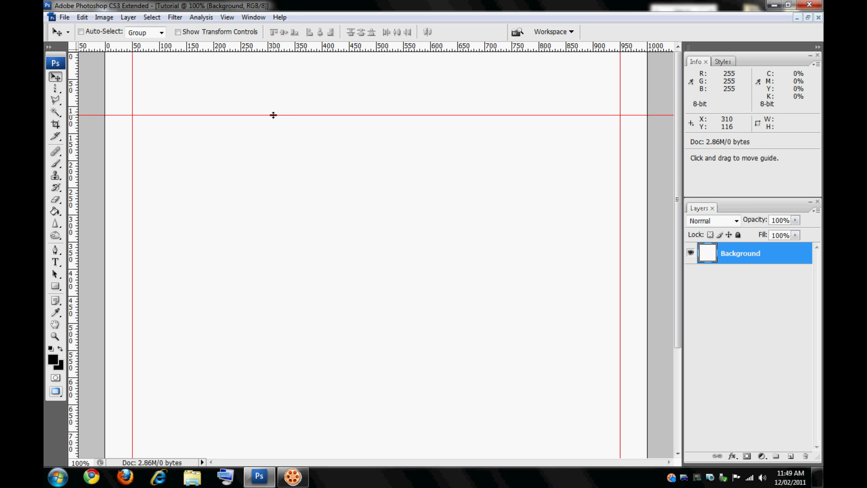
pyautogui.moveTo(274, 115); pyautogui.dragTo(286, 68)
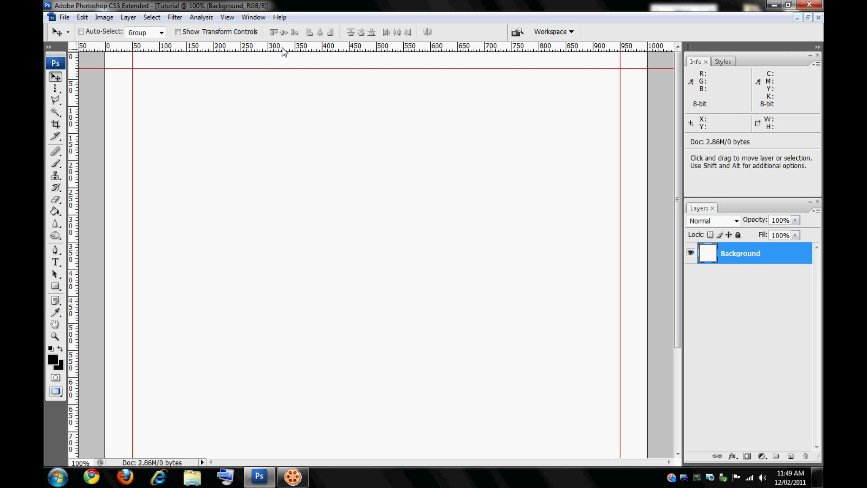
pyautogui.moveTo(289, 48); pyautogui.dragTo(283, 79)
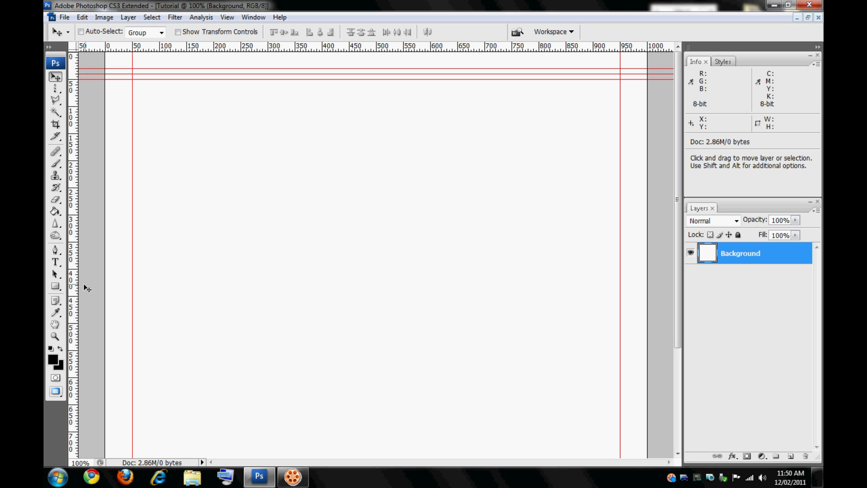
# - Place guides along all four canvas edges: vertical at 0 and 1000 px, horizontal on the upper and lower edges
pyautogui.moveTo(73, 287)
pyautogui.mouseDown()
pyautogui.moveTo(149, 281)
pyautogui.moveTo(109, 293)
pyautogui.moveTo(74, 288)
pyautogui.moveTo(163, 281)
pyautogui.mouseUp()
pyautogui.moveTo(582, 317); pyautogui.dragTo(648, 322)
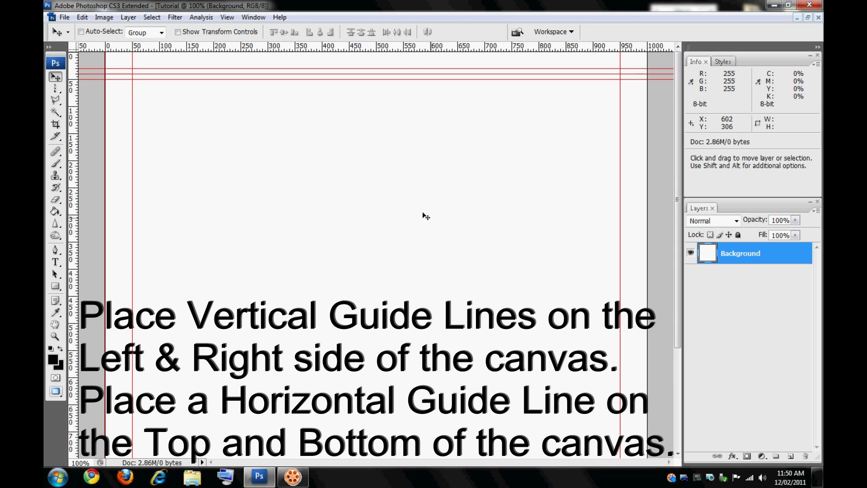
pyautogui.moveTo(397, 47); pyautogui.dragTo(400, 53)
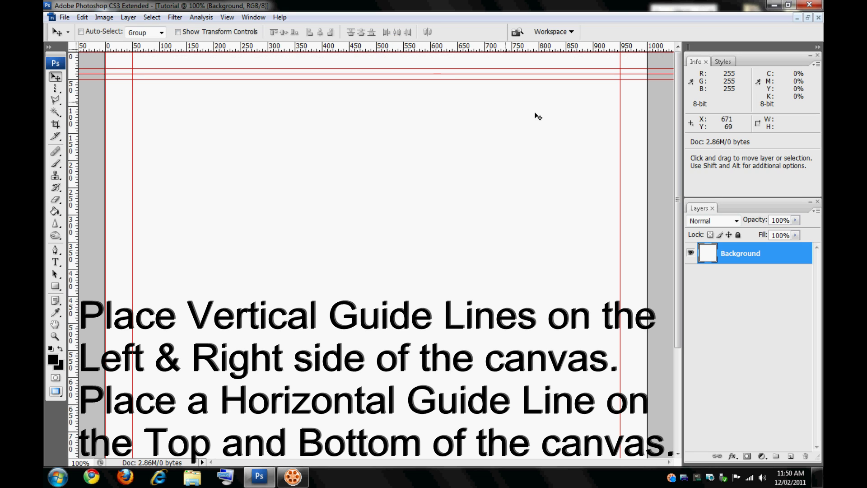
pyautogui.scroll(-5, 672, 79)
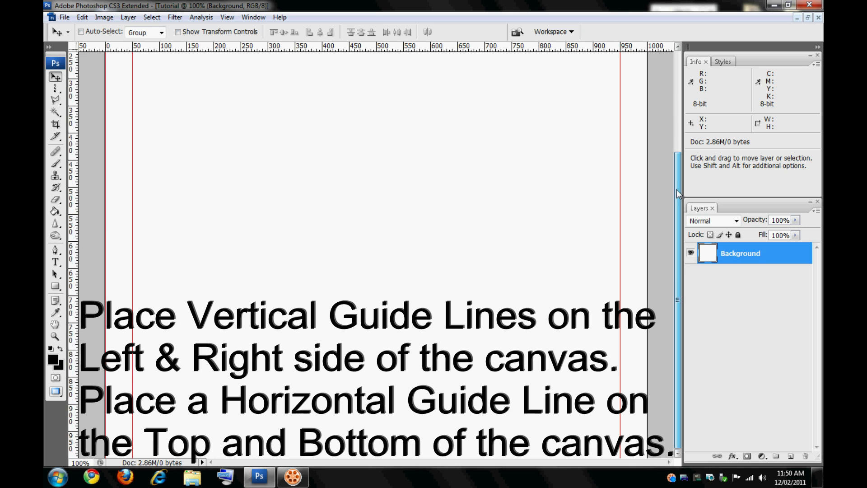
pyautogui.moveTo(586, 48); pyautogui.dragTo(583, 451)
pyautogui.moveTo(677, 373); pyautogui.dragTo(686, 250)
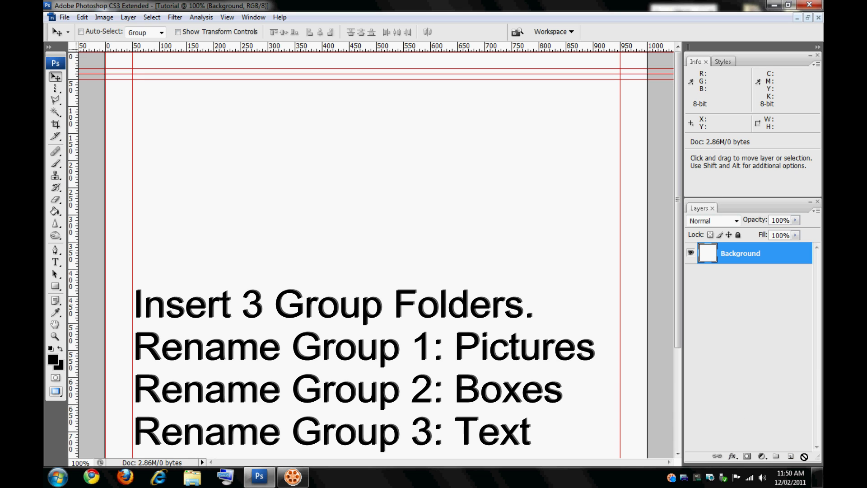
# - Add three empty layer groups above the Background layer
pyautogui.click(776, 456)
pyautogui.click(776, 457)
pyautogui.click(776, 456)
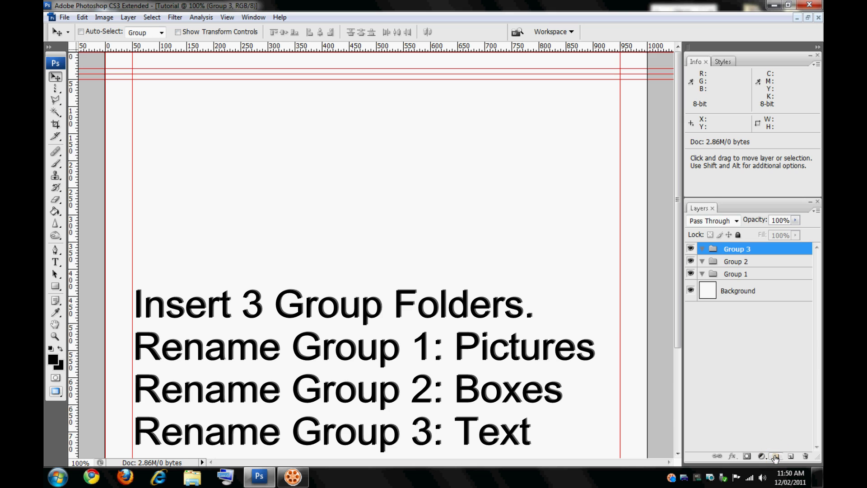
# - Rename Group 1 as Pictures, Group 2 as Boxes and Group 3 as Text
pyautogui.doubleClick(736, 274)
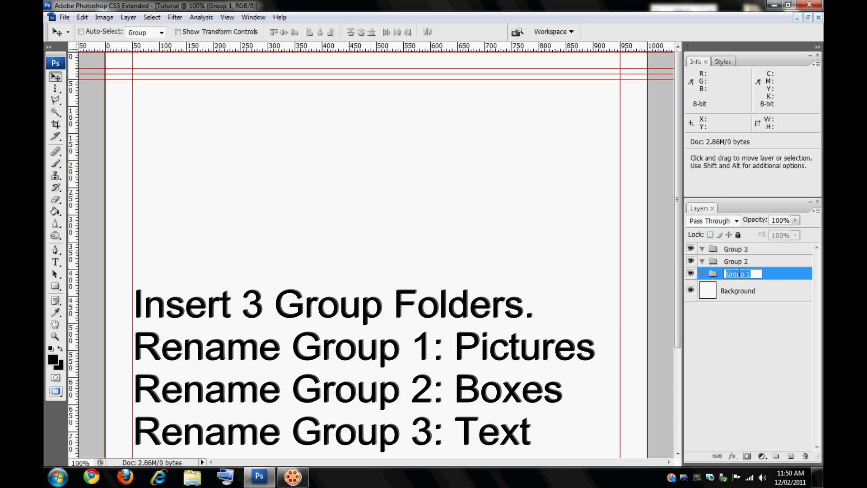
pyautogui.write('Pictures')
pyautogui.press('Return')
pyautogui.doubleClick(737, 262)
pyautogui.write('Bo')
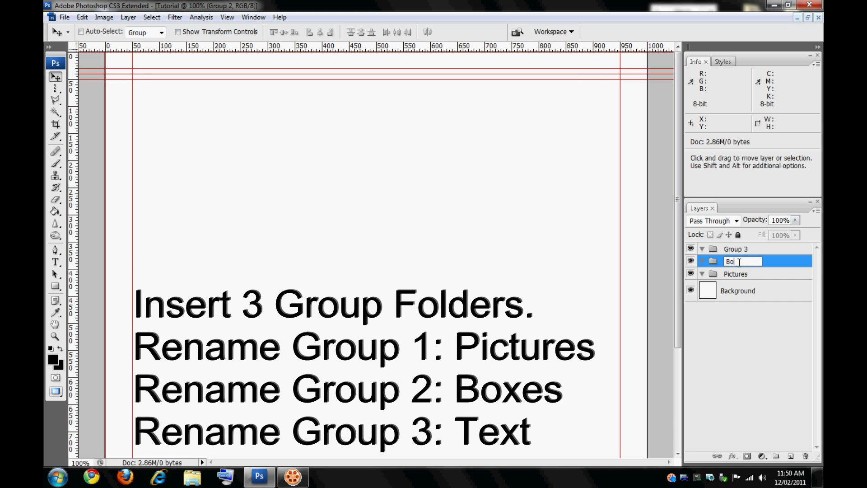
pyautogui.press('Return')
pyautogui.doubleClick(736, 249)
pyautogui.write('Text')
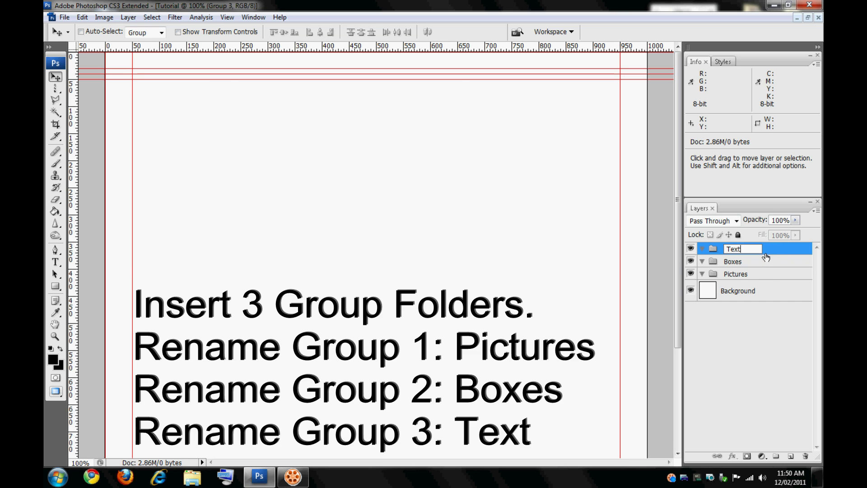
pyautogui.press('Return')
# - In the Boxes group, draw a black rectangle from 50 to 950 px across, between the canvas top and the 30 px guide
pyautogui.click(757, 262)
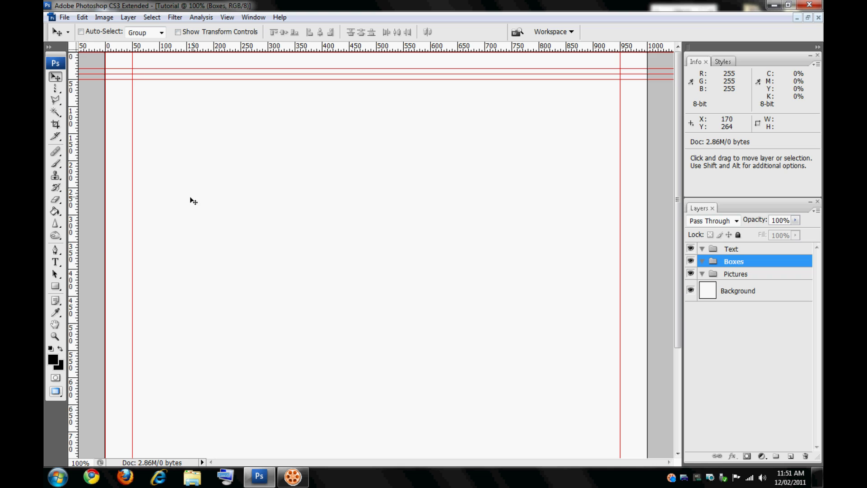
pyautogui.moveTo(55, 286); pyautogui.dragTo(89, 286)
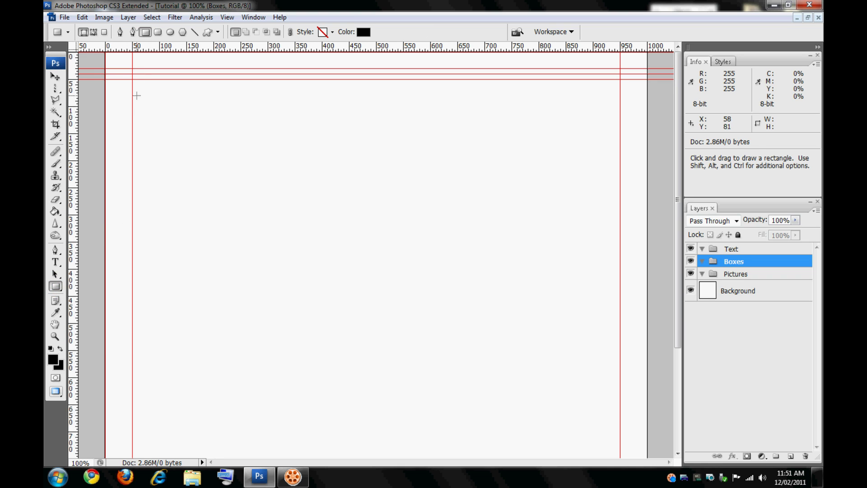
pyautogui.moveTo(132, 53); pyautogui.dragTo(621, 64)
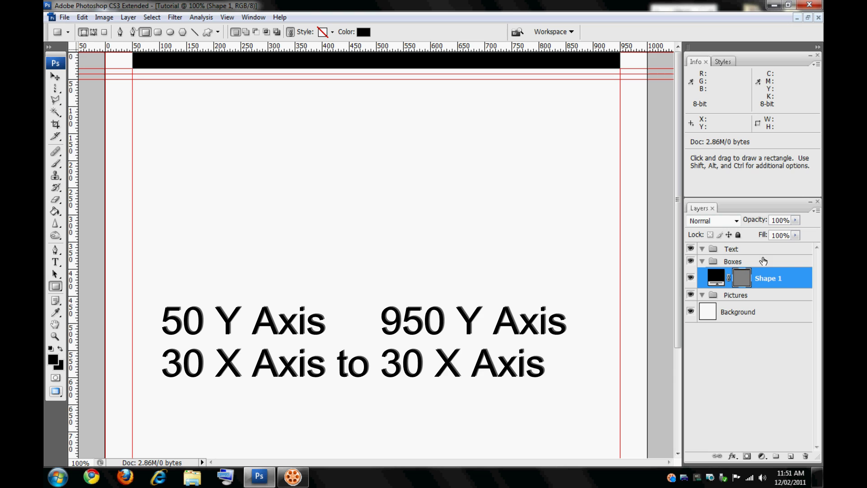
# - With the Background layer selected, add vertical guides at 60, 760, 770, 780, 790 and 940 px
pyautogui.click(764, 313)
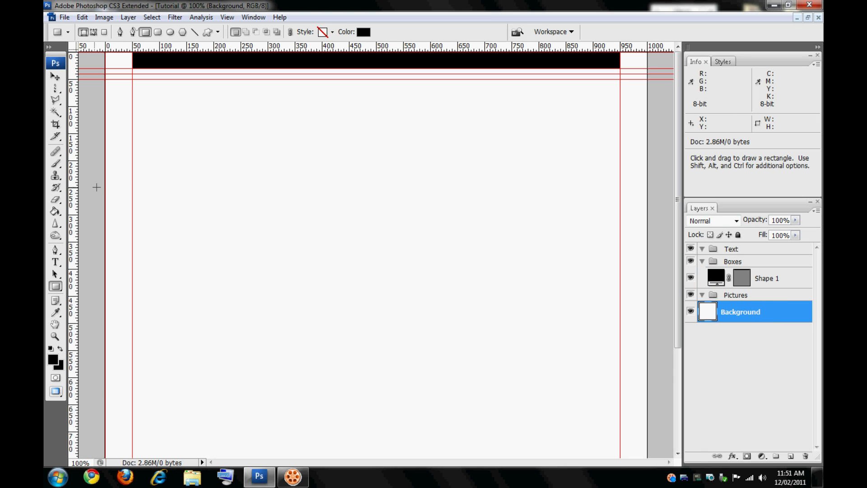
pyautogui.click(55, 77)
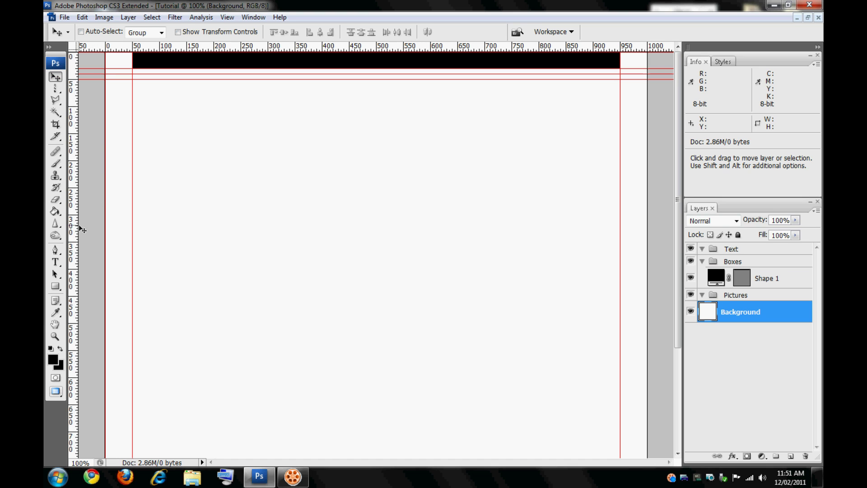
pyautogui.moveTo(75, 234); pyautogui.dragTo(138, 231)
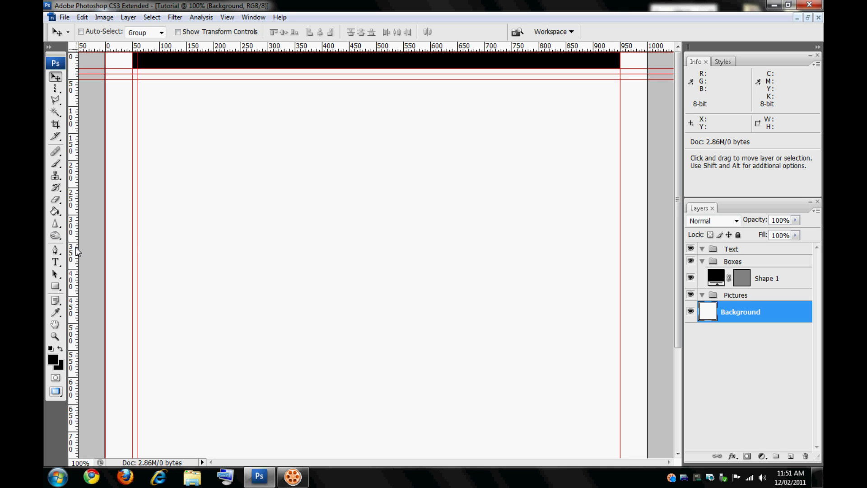
pyautogui.moveTo(74, 246); pyautogui.dragTo(518, 237)
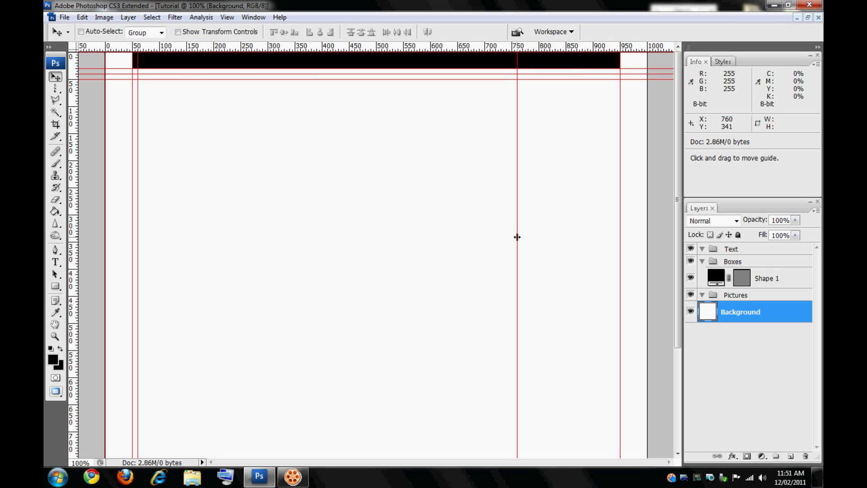
pyautogui.moveTo(79, 280); pyautogui.dragTo(527, 271)
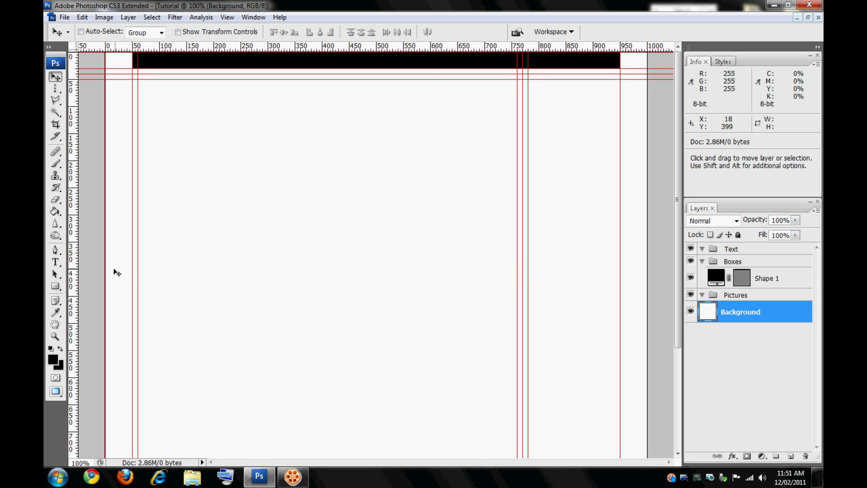
pyautogui.moveTo(78, 278); pyautogui.dragTo(534, 307)
pyautogui.moveTo(73, 283); pyautogui.dragTo(523, 265)
pyautogui.moveTo(606, 264); pyautogui.dragTo(615, 265)
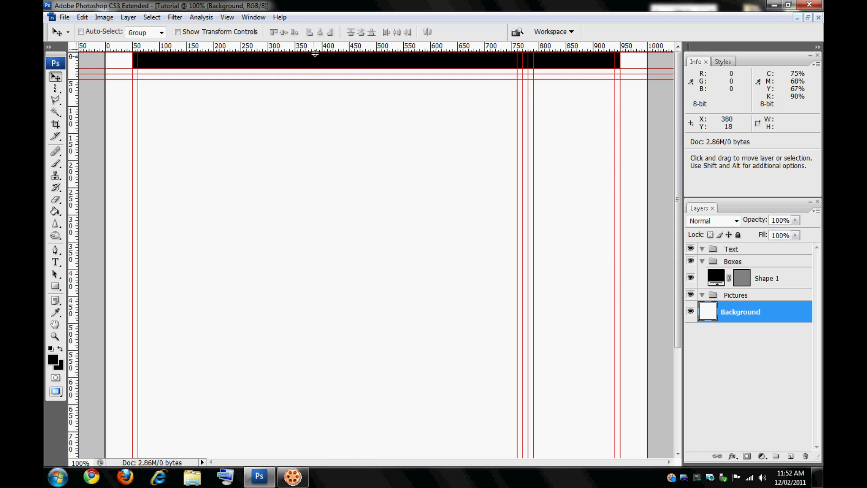
# - Add horizontal guides at 160, 170, 180, 220, 230 and 260 px
pyautogui.moveTo(321, 47); pyautogui.dragTo(335, 139)
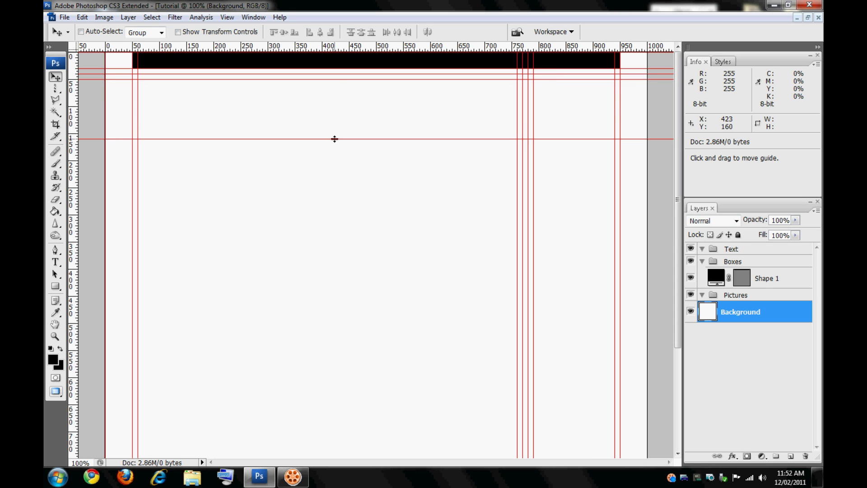
pyautogui.moveTo(333, 48); pyautogui.dragTo(307, 144)
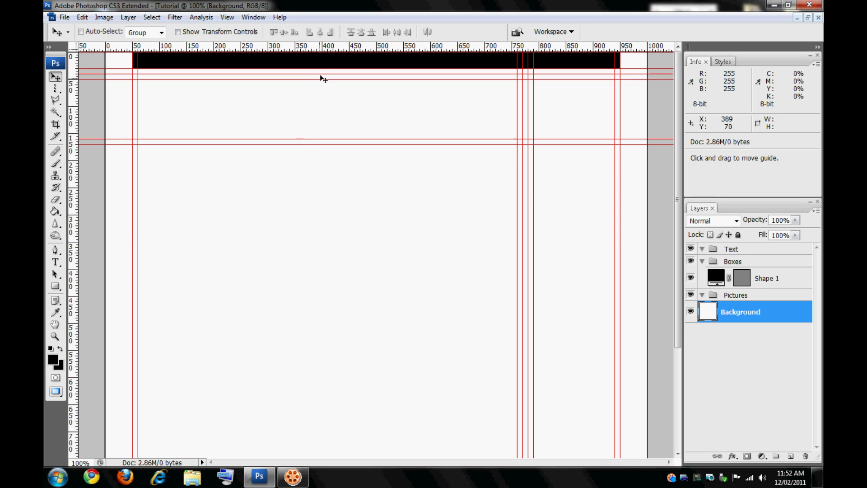
pyautogui.moveTo(330, 48); pyautogui.dragTo(308, 150)
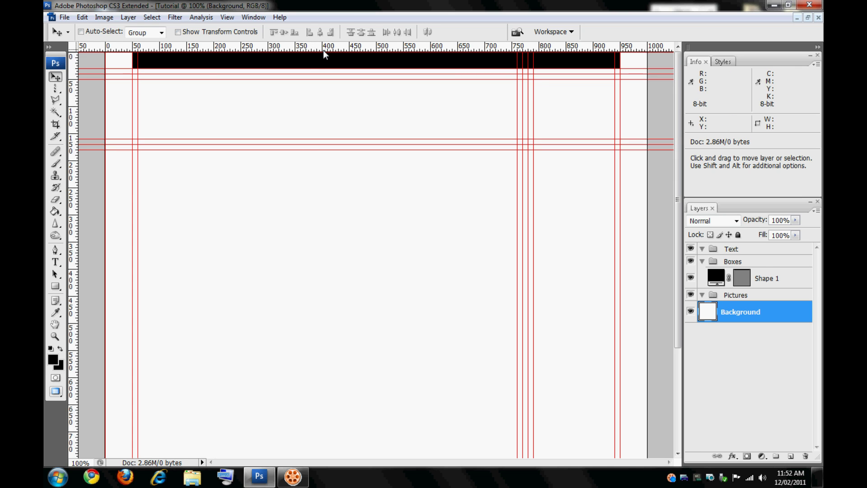
pyautogui.moveTo(323, 52); pyautogui.dragTo(327, 172)
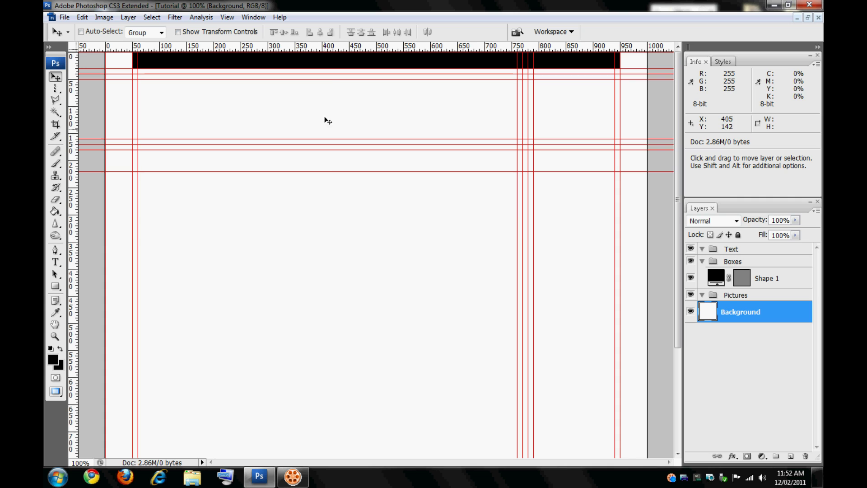
pyautogui.moveTo(344, 46); pyautogui.dragTo(328, 177)
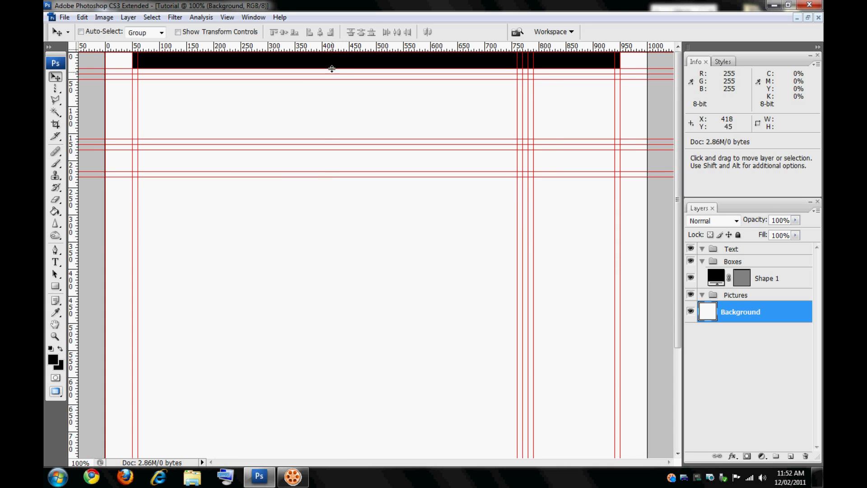
pyautogui.moveTo(337, 49); pyautogui.dragTo(317, 193)
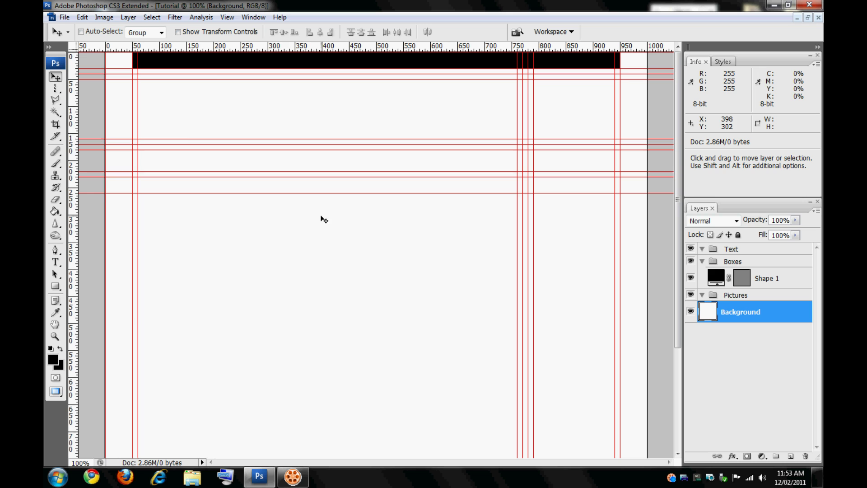
# - Open the recent file Tutorial Example.psd and view the top of the layout at actual pixels with guides hidden
pyautogui.click(65, 17)
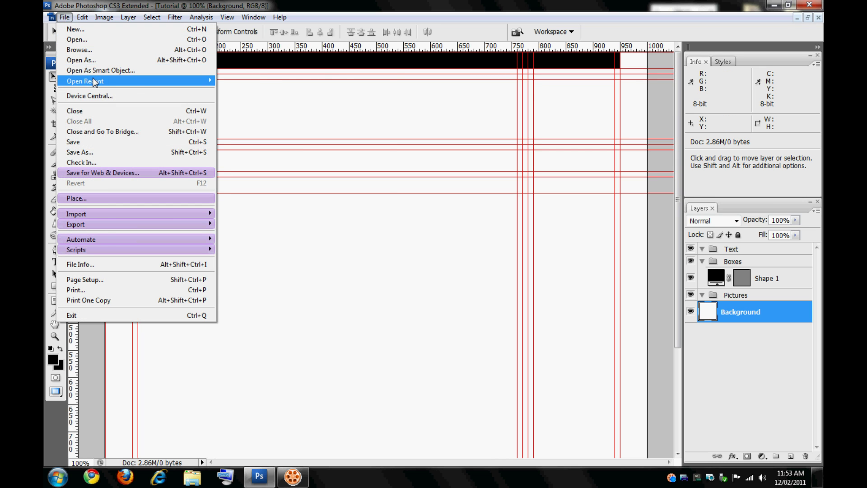
pyautogui.moveTo(95, 81)
pyautogui.click(232, 80)
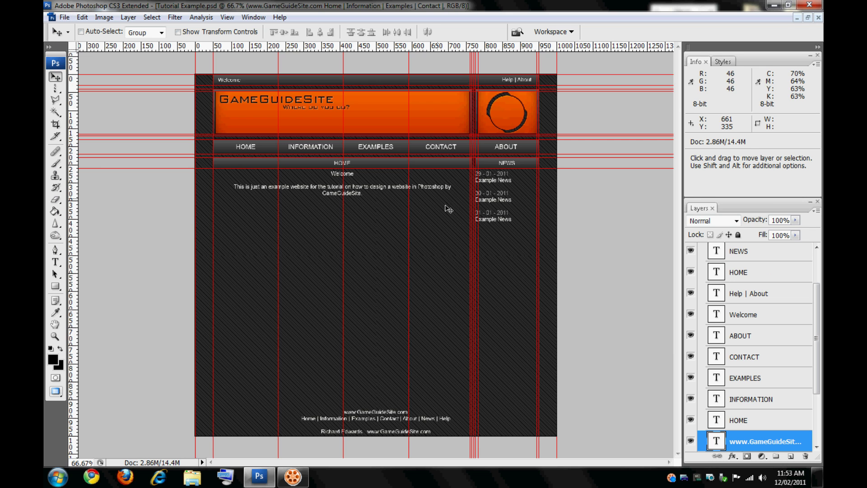
pyautogui.press('h')
pyautogui.rightClick(412, 206)
pyautogui.click(441, 226)
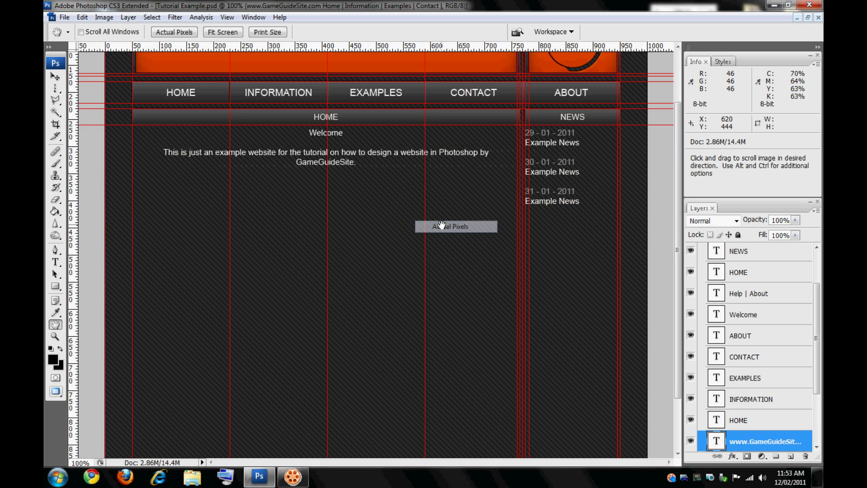
pyautogui.hotkey('ctrl', ';')
pyautogui.scroll(3, 442, 225)
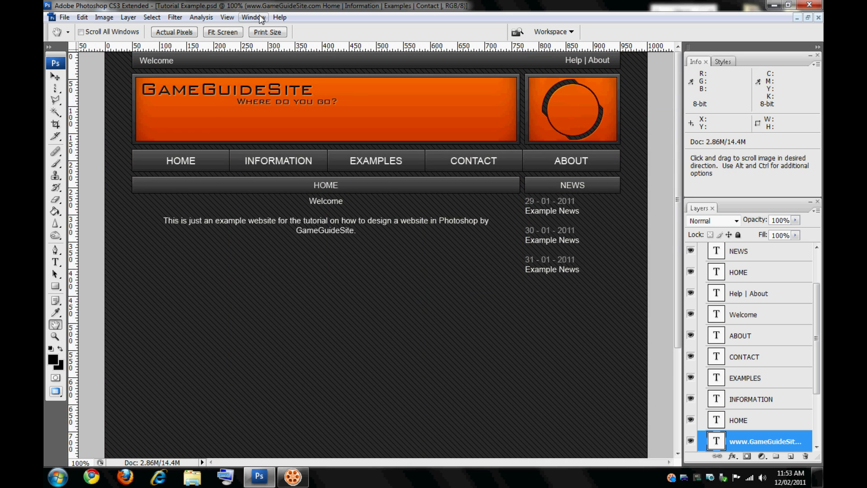
# - Compare the Tutorial document with Tutorial Example.psd by switching between them, and return to Tutorial
pyautogui.click(261, 18)
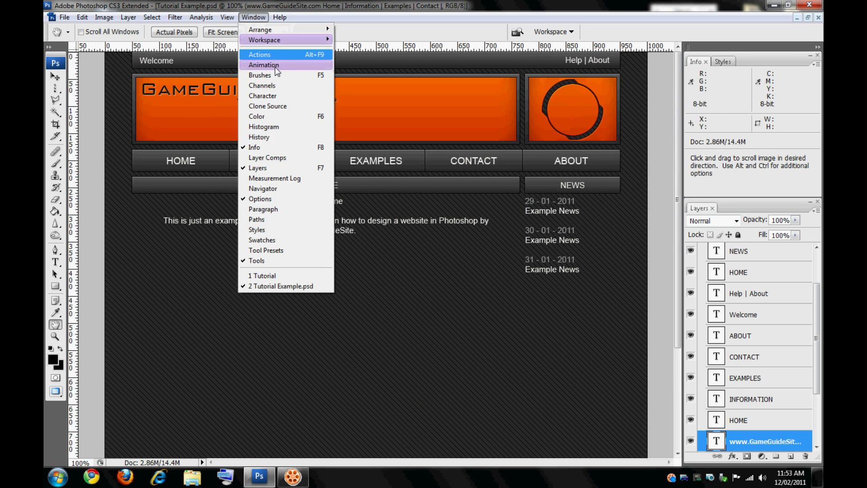
pyautogui.click(290, 277)
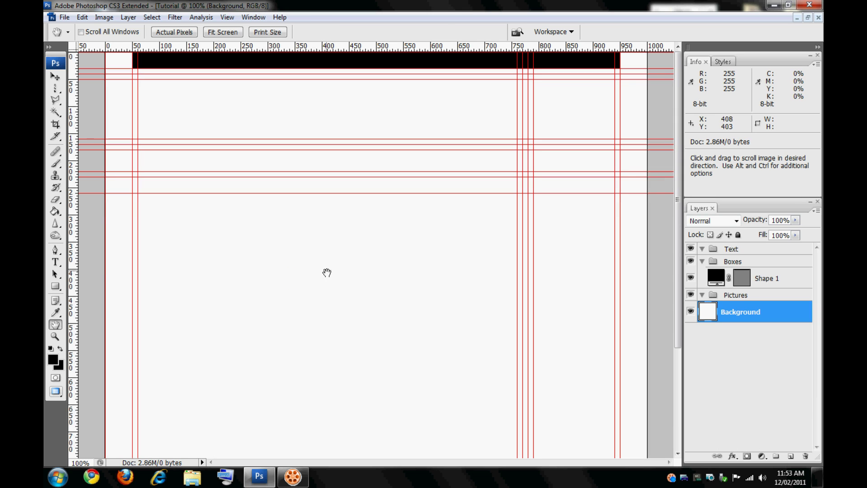
pyautogui.click(254, 18)
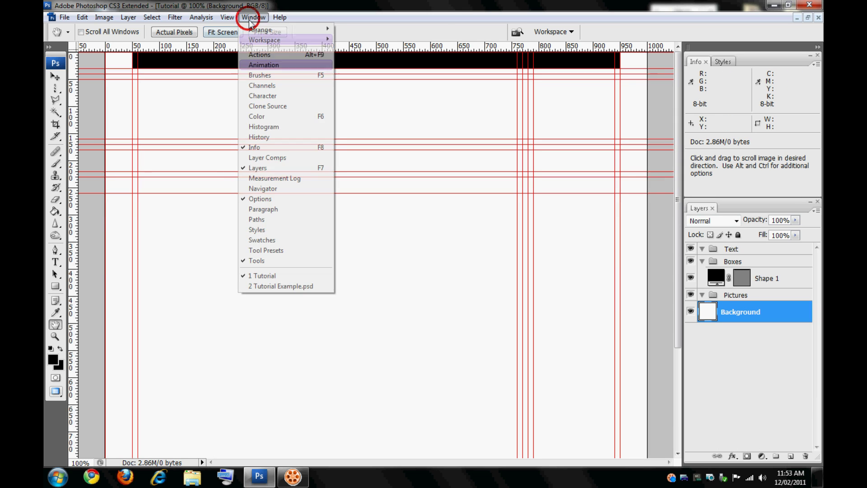
pyautogui.click(303, 280)
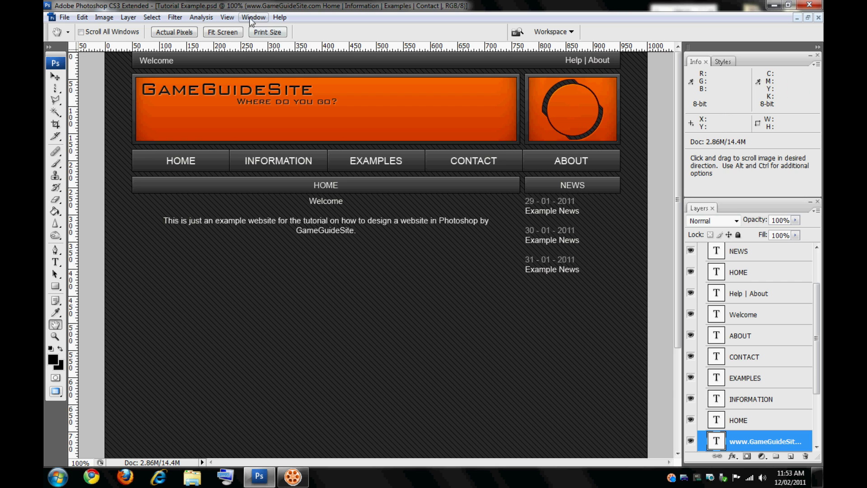
pyautogui.click(251, 17)
pyautogui.click(286, 276)
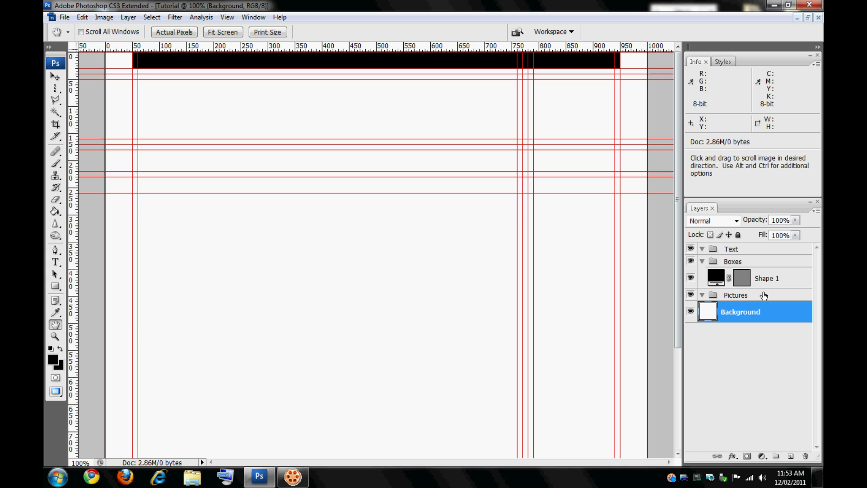
# - In the Boxes group, draw black rectangles spanning 50 to 770 px and 780 to 950 px across, both from 40 to 170 px down
pyautogui.click(789, 279)
pyautogui.click(785, 261)
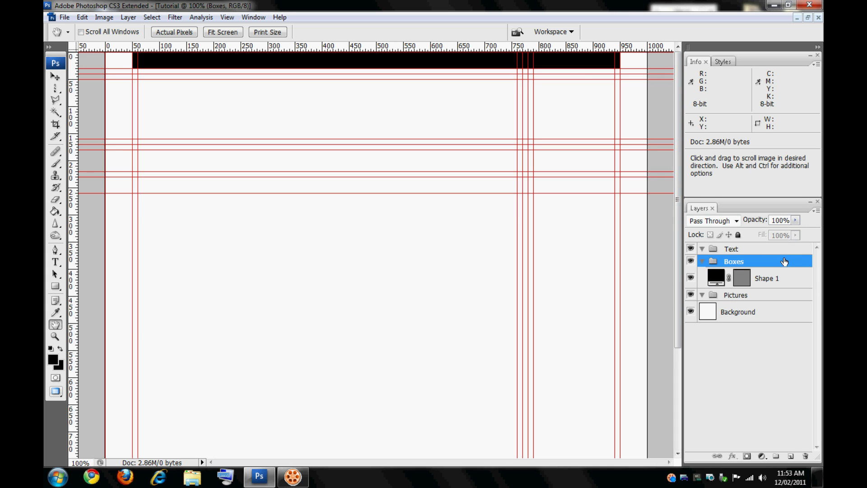
pyautogui.moveTo(56, 286); pyautogui.dragTo(92, 278)
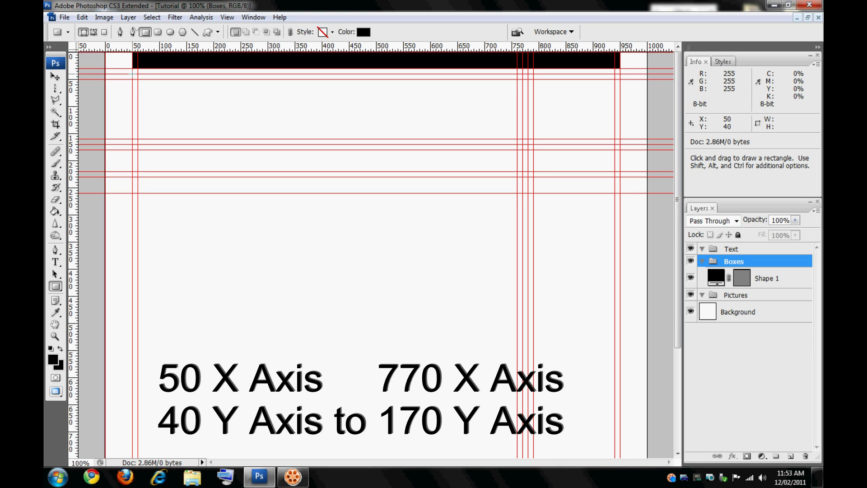
pyautogui.moveTo(132, 73); pyautogui.dragTo(523, 110)
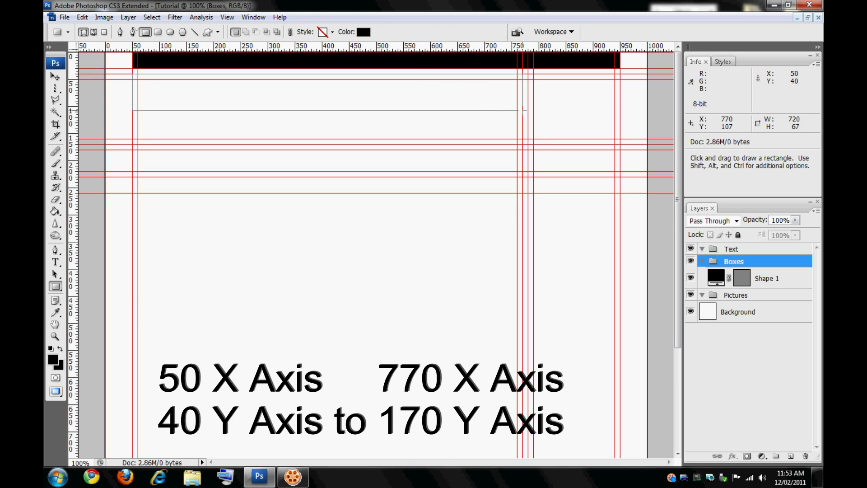
pyautogui.moveTo(523, 110); pyautogui.dragTo(523, 144)
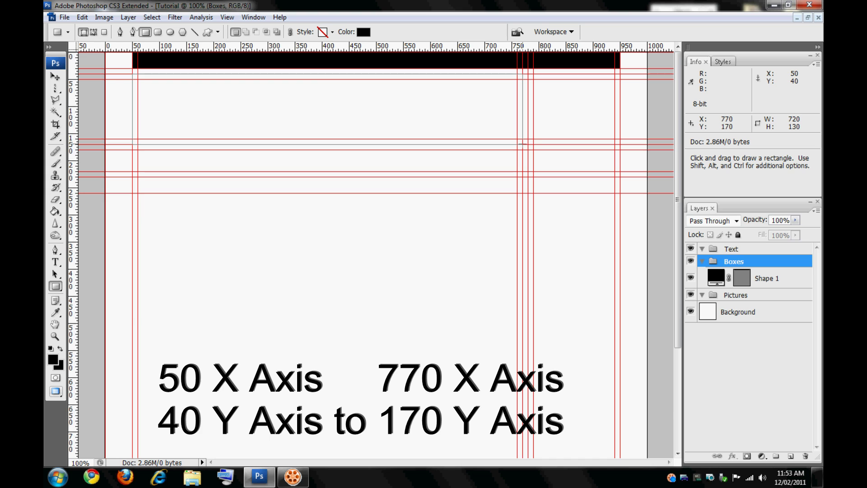
pyautogui.moveTo(522, 144); pyautogui.dragTo(523, 144)
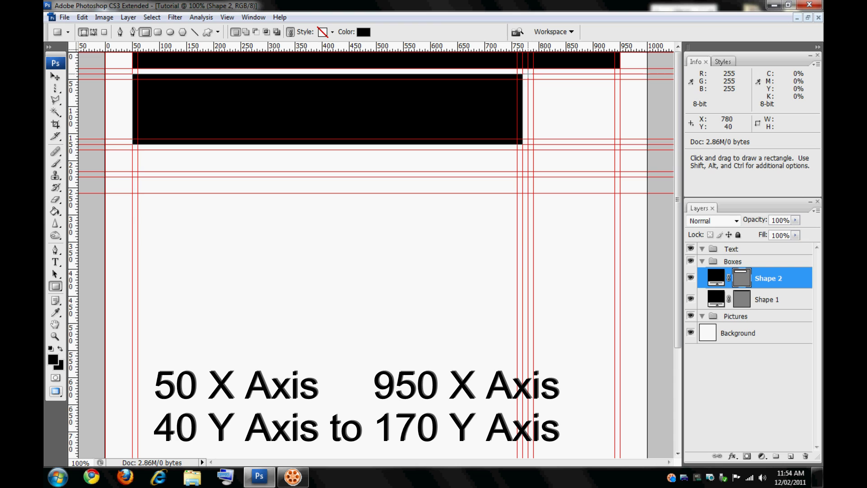
pyautogui.moveTo(525, 74)
pyautogui.mouseDown()
pyautogui.moveTo(621, 154)
pyautogui.moveTo(621, 145)
pyautogui.mouseUp()
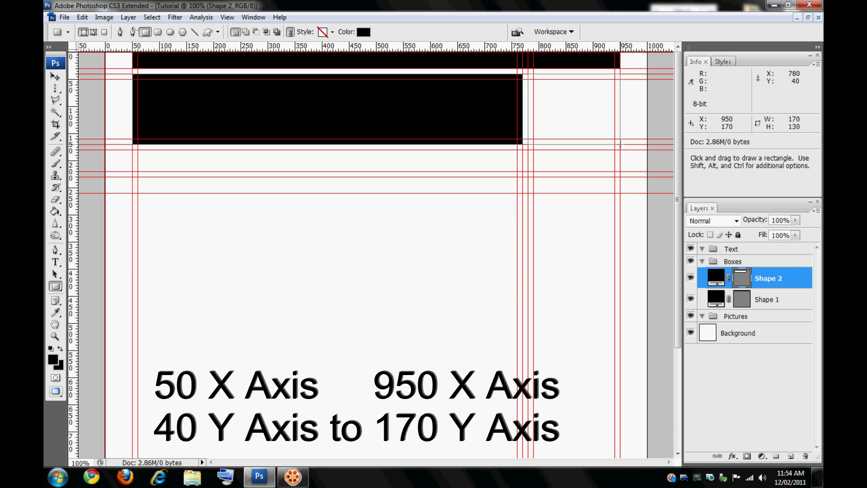
pyautogui.moveTo(620, 144); pyautogui.dragTo(621, 144)
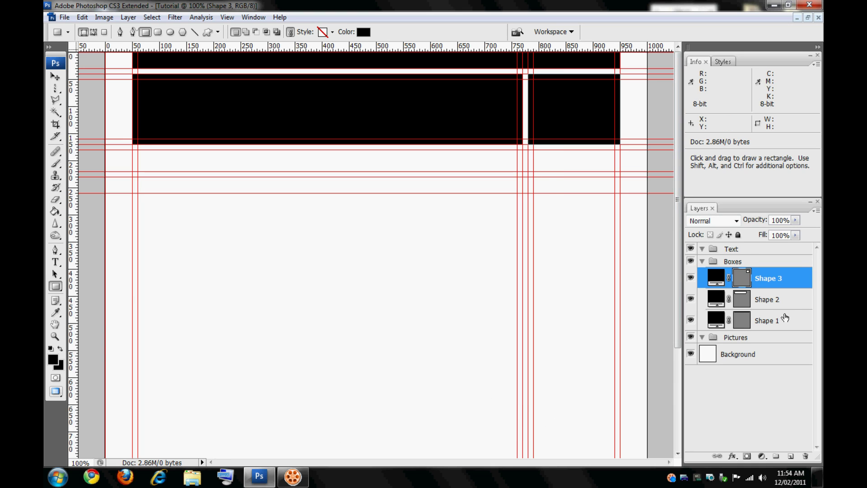
# - Hide the guides and rasterize the Shape 1, Shape 2 and Shape 3 layers together
pyautogui.click(801, 296)
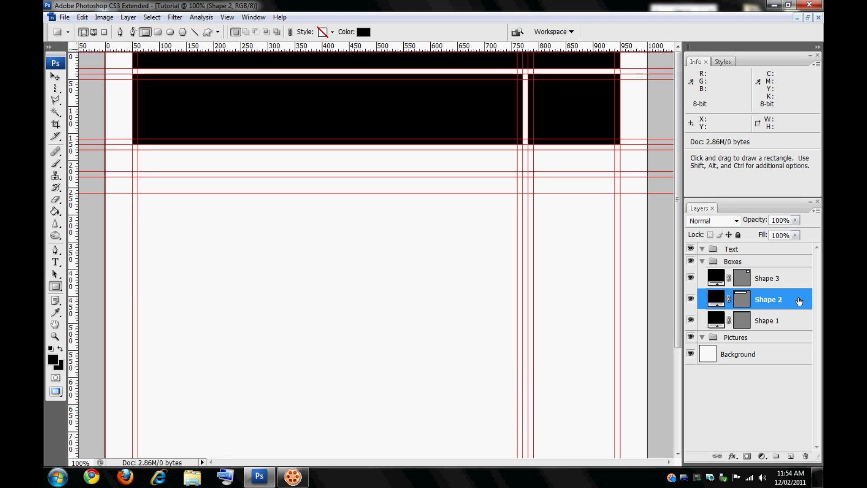
pyautogui.press('ctrl')
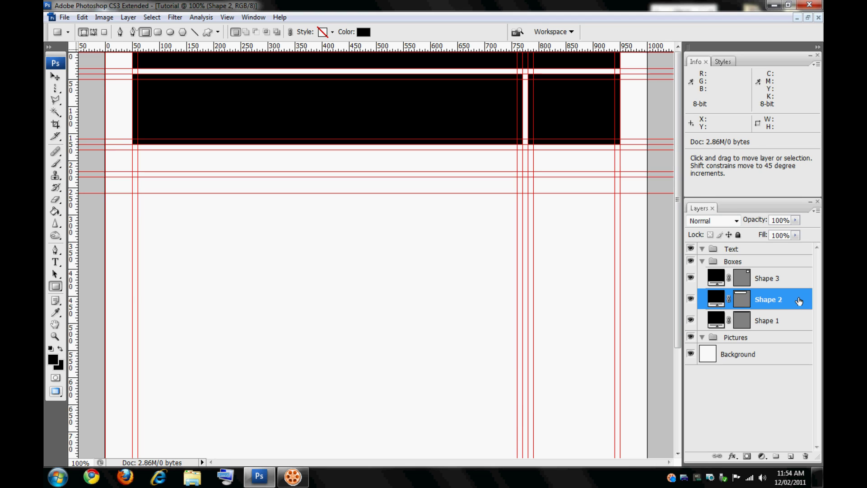
pyautogui.hotkey('ctrl', 'h')
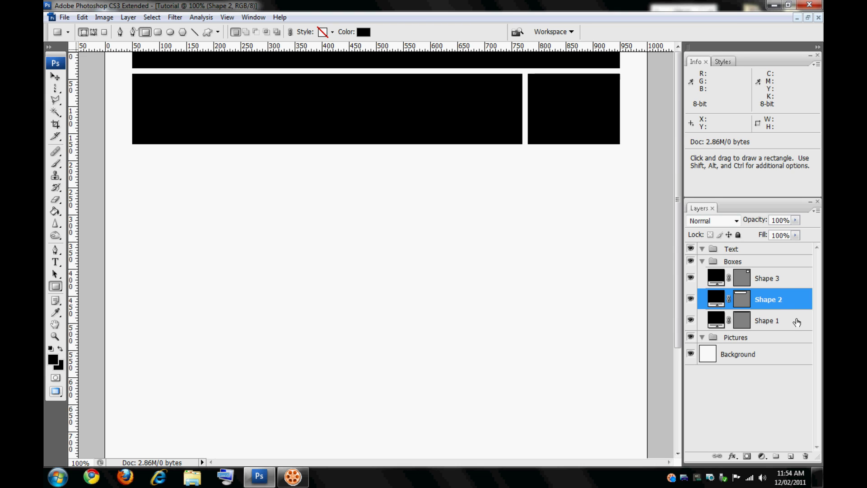
pyautogui.click(796, 322)
pyautogui.keyDown('shift'); pyautogui.click(794, 282); pyautogui.keyUp('shift')
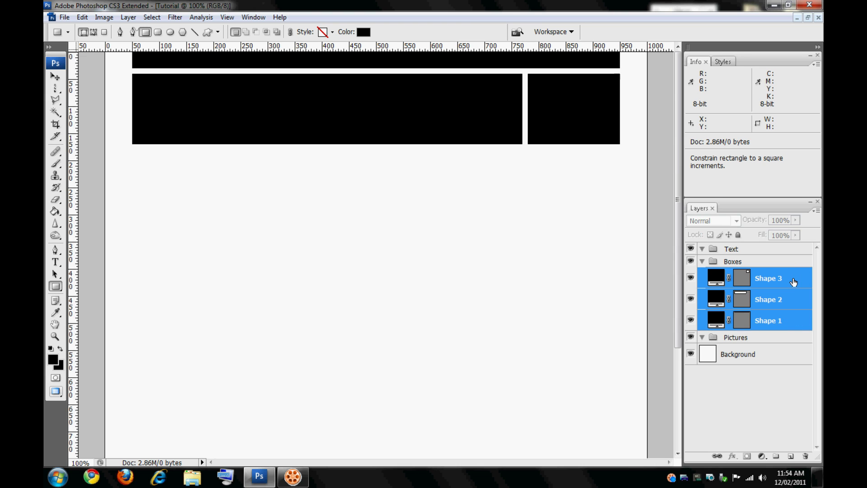
pyautogui.rightClick(794, 282)
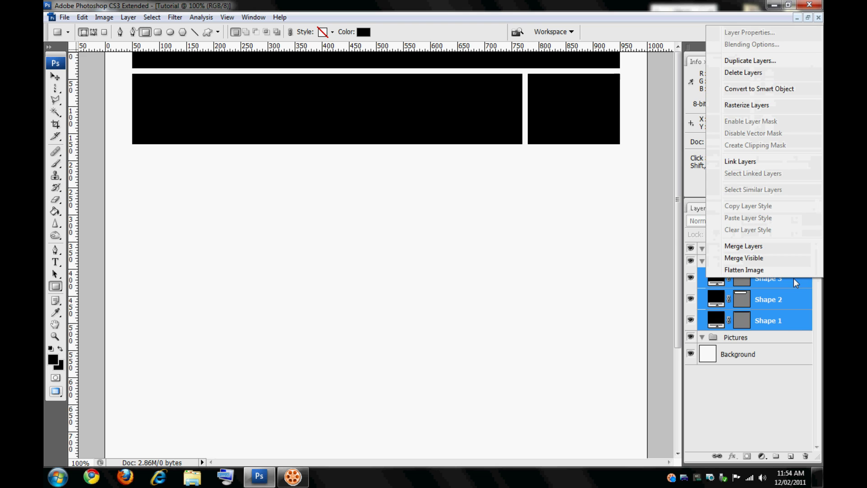
pyautogui.click(768, 106)
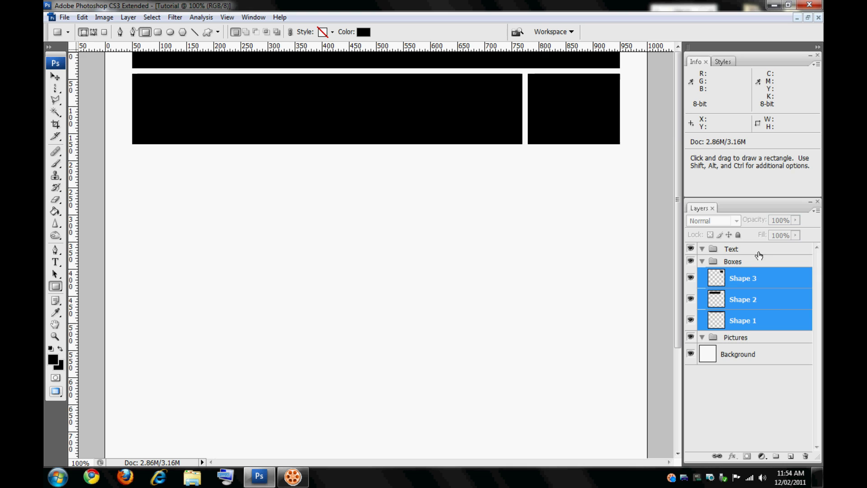
# - Add an Inner Bevel to Shape 2 with 1000% depth, 0 px size, 100% highlight opacity and 0% shadow opacity
pyautogui.click(778, 301)
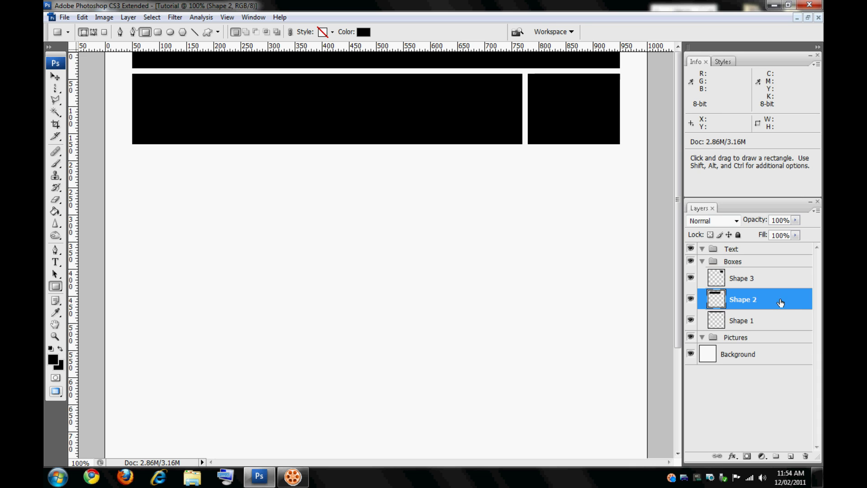
pyautogui.doubleClick(781, 302)
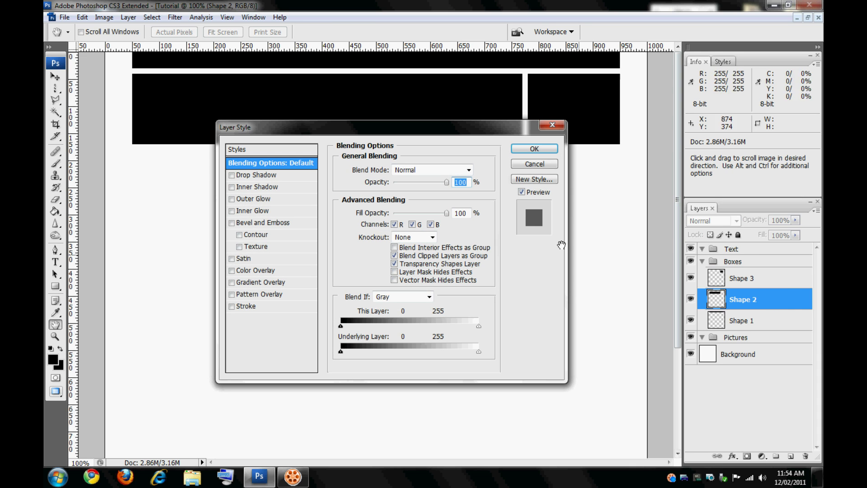
pyautogui.moveTo(484, 135); pyautogui.dragTo(498, 166)
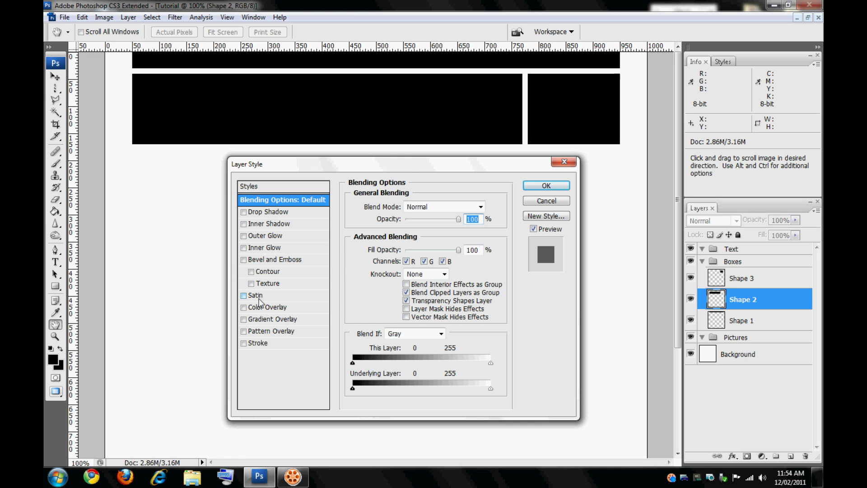
pyautogui.click(257, 261)
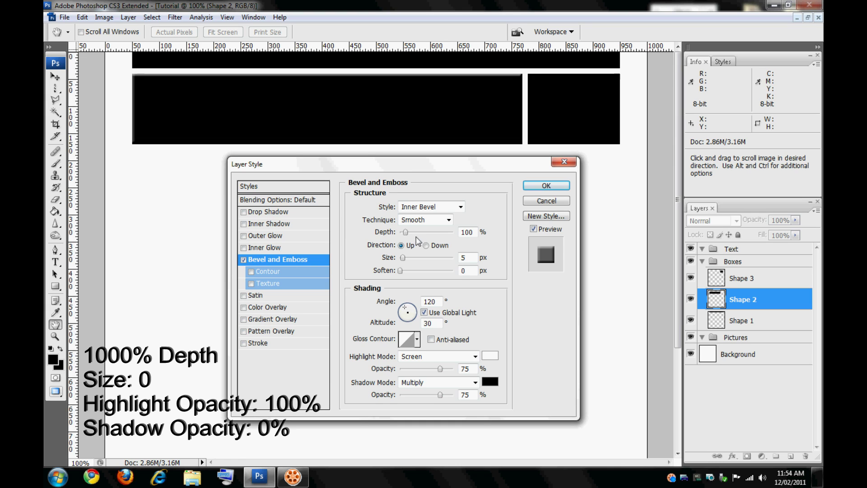
pyautogui.moveTo(407, 234); pyautogui.dragTo(460, 237)
pyautogui.press('Tab')
pyautogui.write('0')
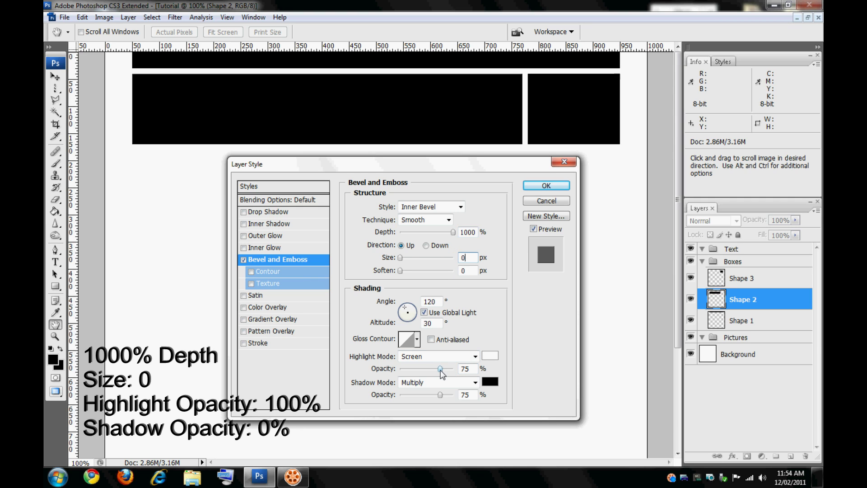
pyautogui.moveTo(441, 373); pyautogui.dragTo(465, 370)
pyautogui.moveTo(442, 398); pyautogui.dragTo(397, 393)
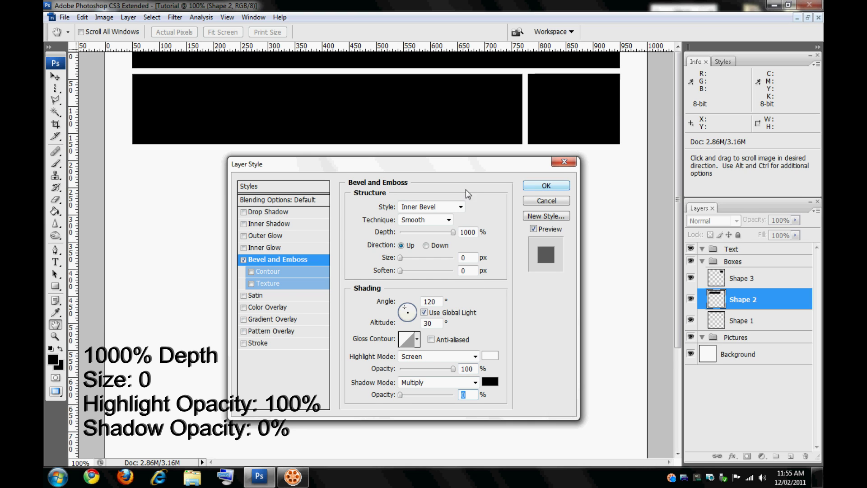
# - Add a Gradient Overlay to Shape 2 at 150% scale and set the gradient's left colour stop to 222222
pyautogui.click(261, 321)
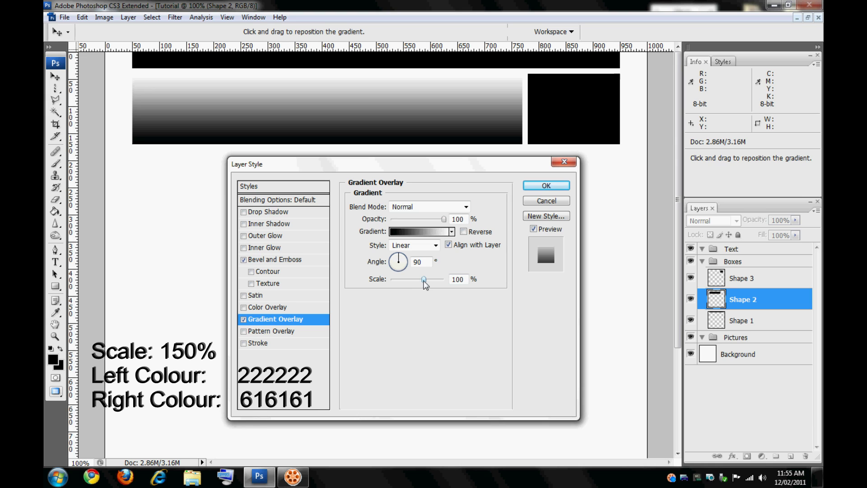
pyautogui.moveTo(424, 280); pyautogui.dragTo(446, 280)
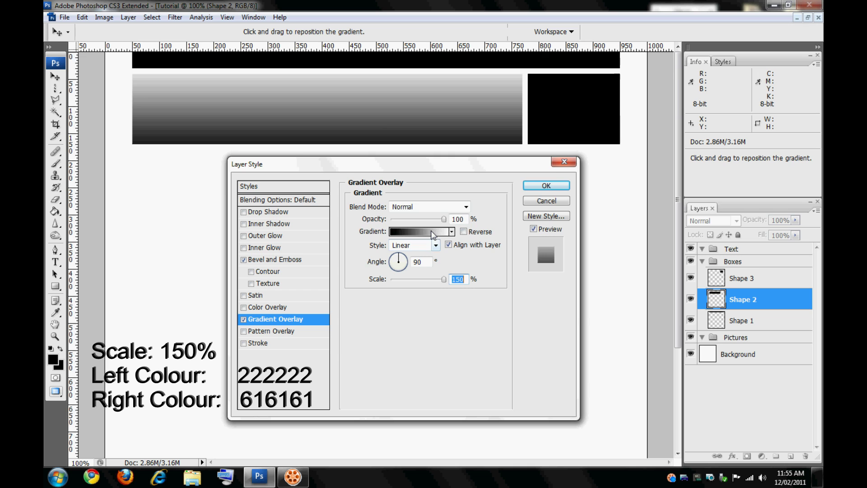
pyautogui.click(431, 230)
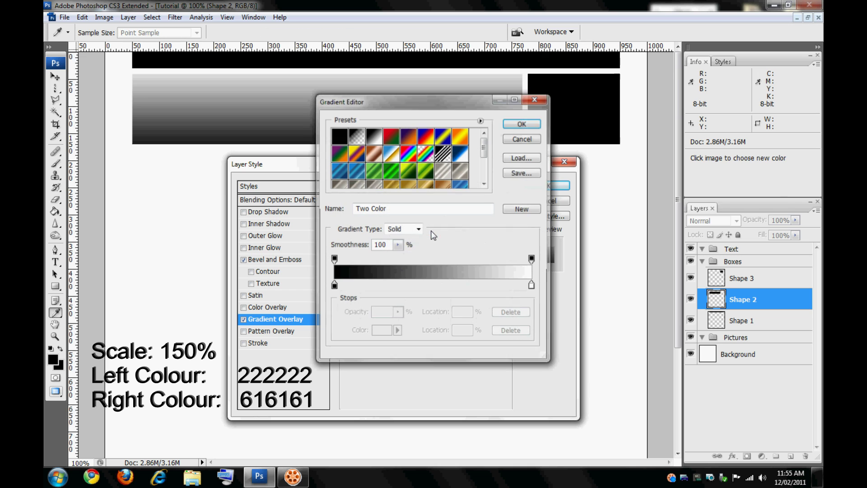
pyautogui.click(334, 286)
pyautogui.click(379, 334)
pyautogui.click(378, 333)
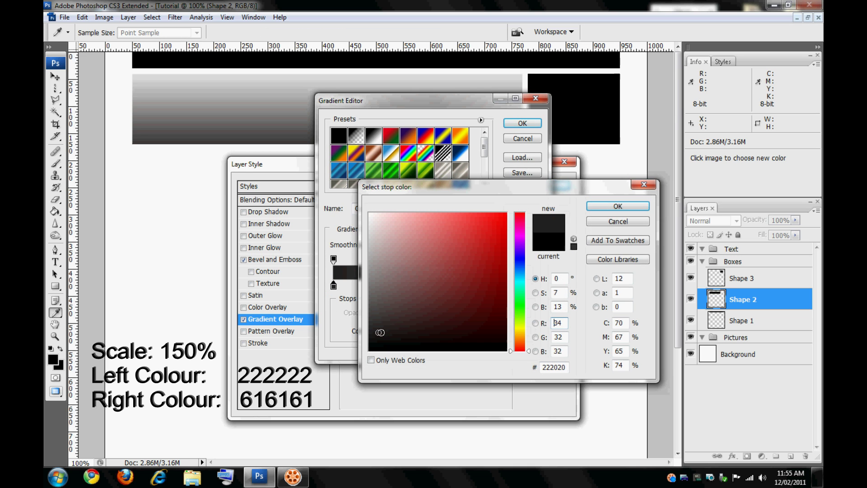
pyautogui.moveTo(566, 370); pyautogui.dragTo(545, 368)
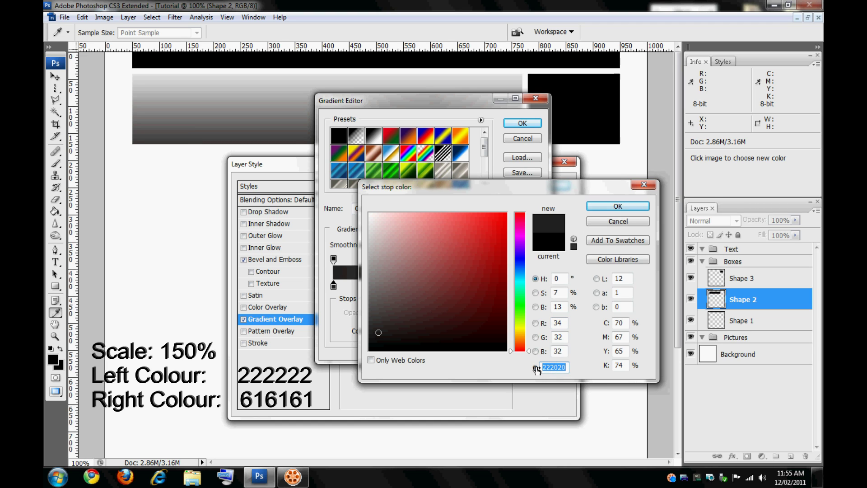
pyautogui.write('222')
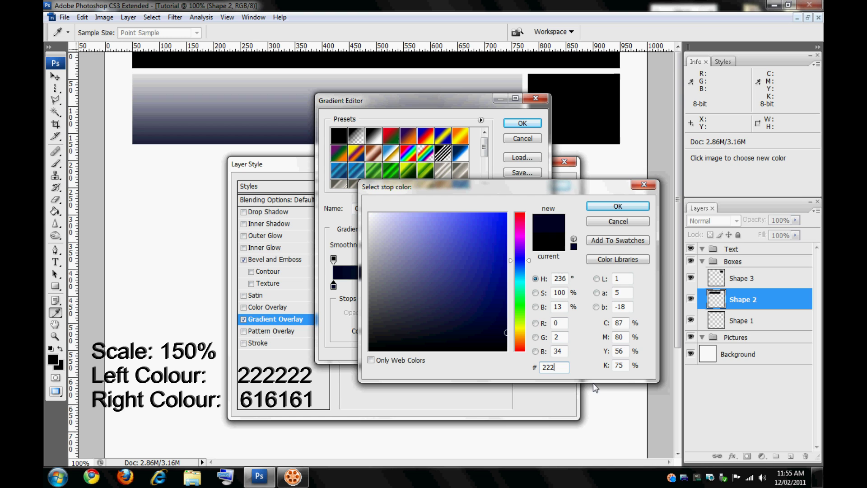
pyautogui.write('222')
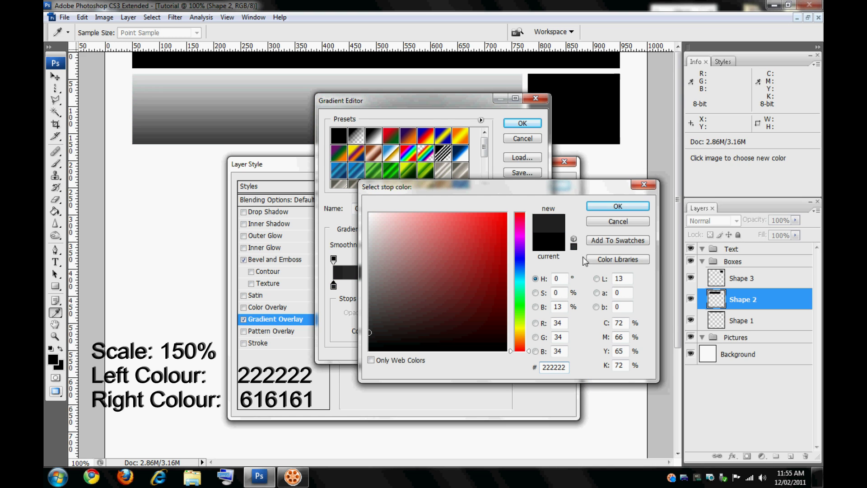
pyautogui.click(601, 206)
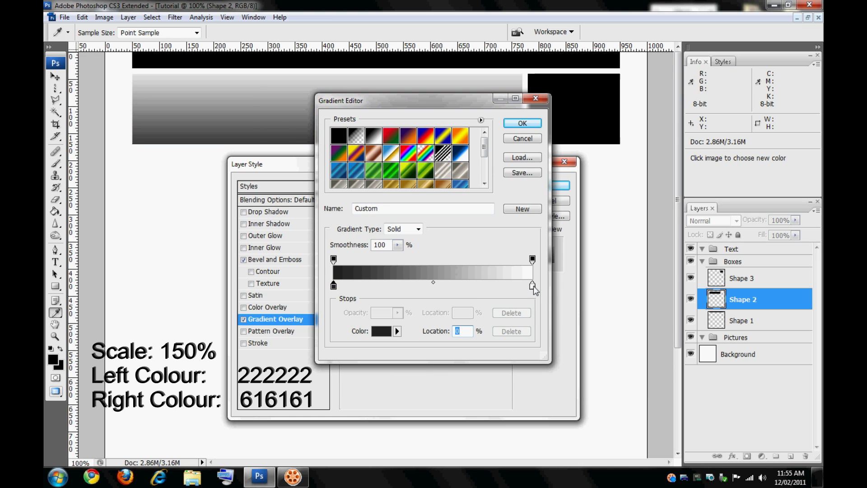
# - Set the right colour stop of the overlay gradient to 616161 and accept the edited gradient
pyautogui.click(533, 285)
pyautogui.click(381, 331)
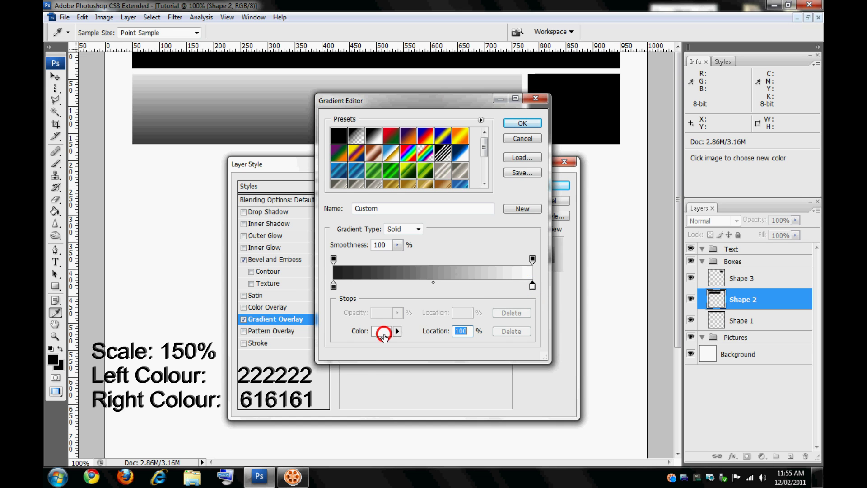
pyautogui.doubleClick(563, 367)
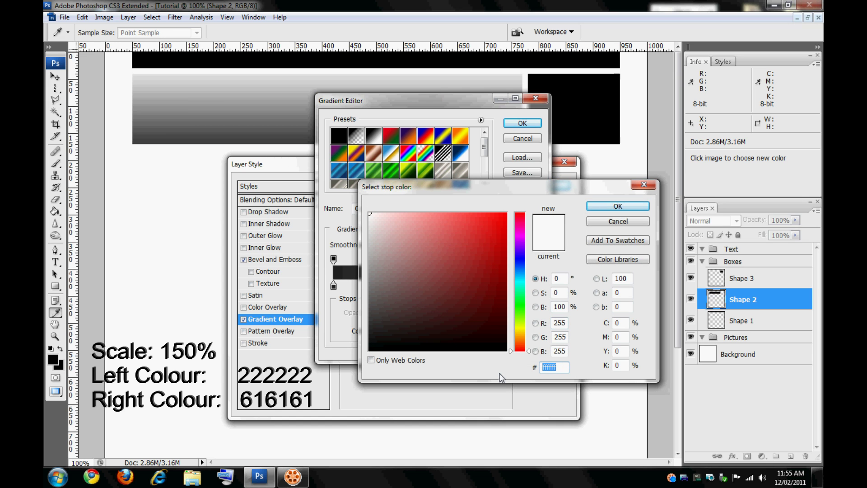
pyautogui.write('616161')
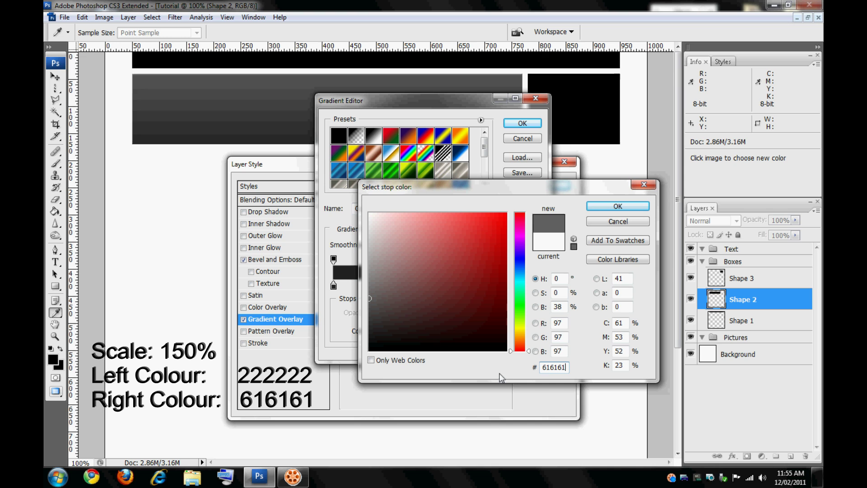
pyautogui.click(618, 206)
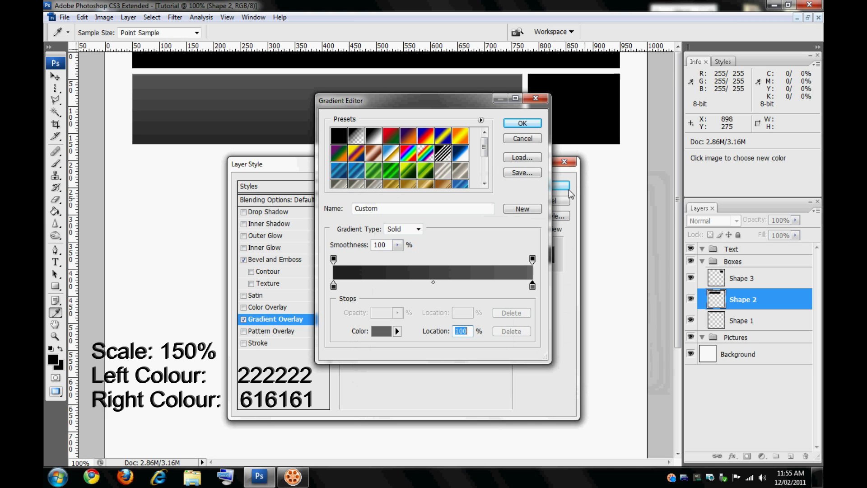
pyautogui.click(523, 123)
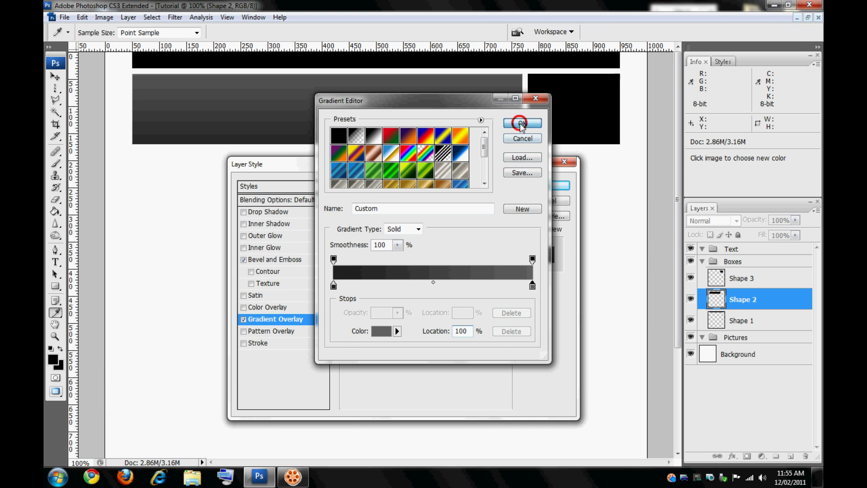
# - Add a black 1 px outside Stroke to Shape 2 and apply the layer style
pyautogui.click(256, 343)
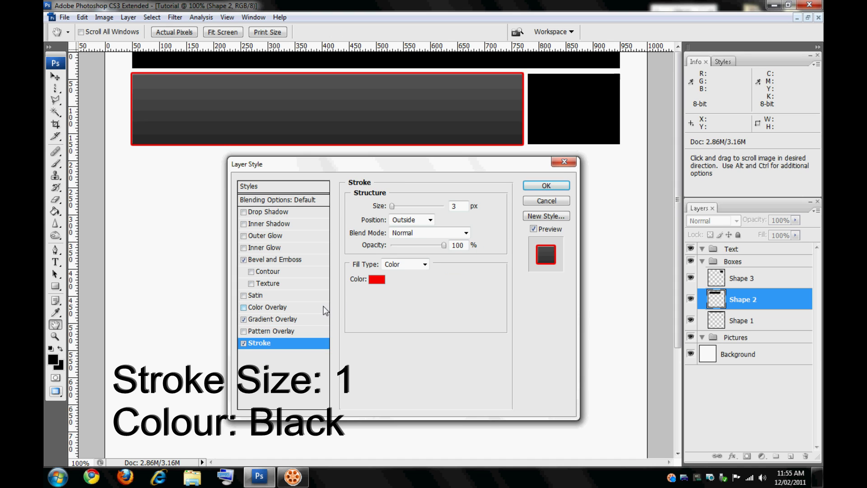
pyautogui.click(375, 280)
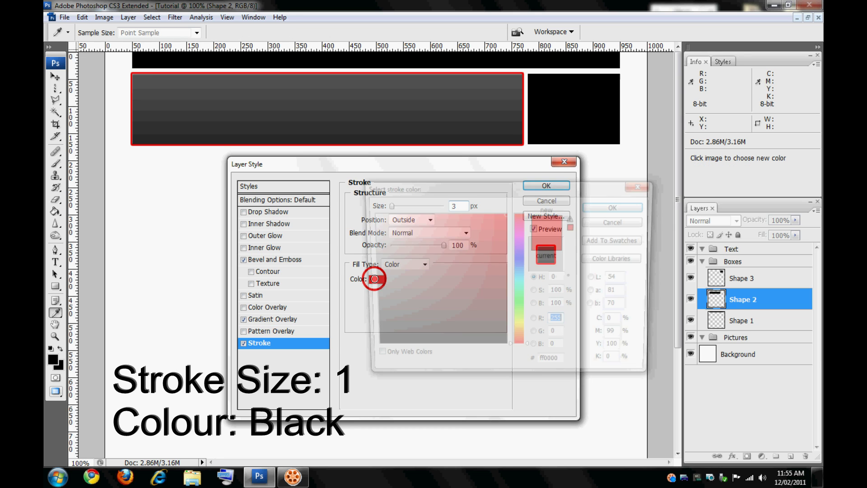
pyautogui.click(451, 350)
pyautogui.click(644, 210)
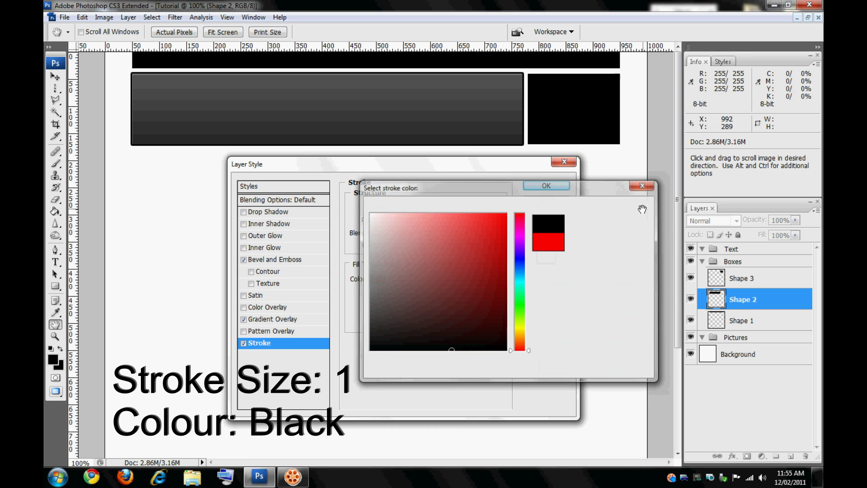
pyautogui.write('1')
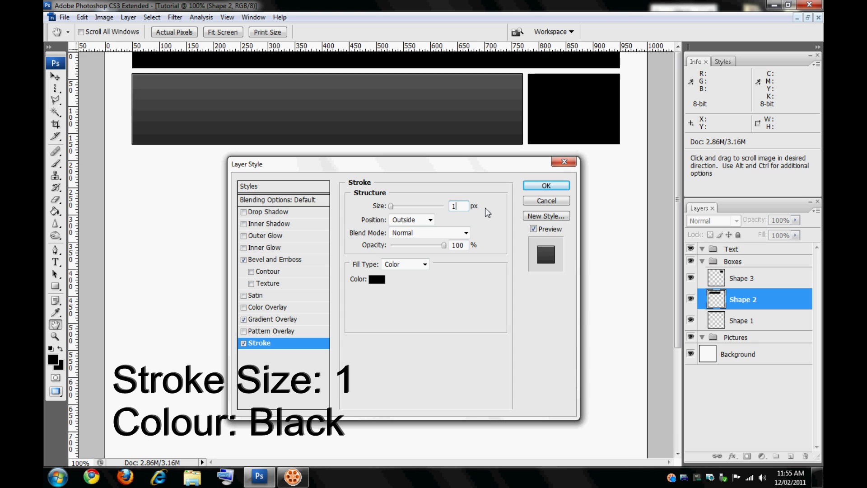
pyautogui.click(536, 188)
# - Examine the bevel and stroke along Shape 2's edges up close, return to actual pixels and collapse the layer's effects list
pyautogui.press('z')
pyautogui.moveTo(129, 149); pyautogui.dragTo(146, 55)
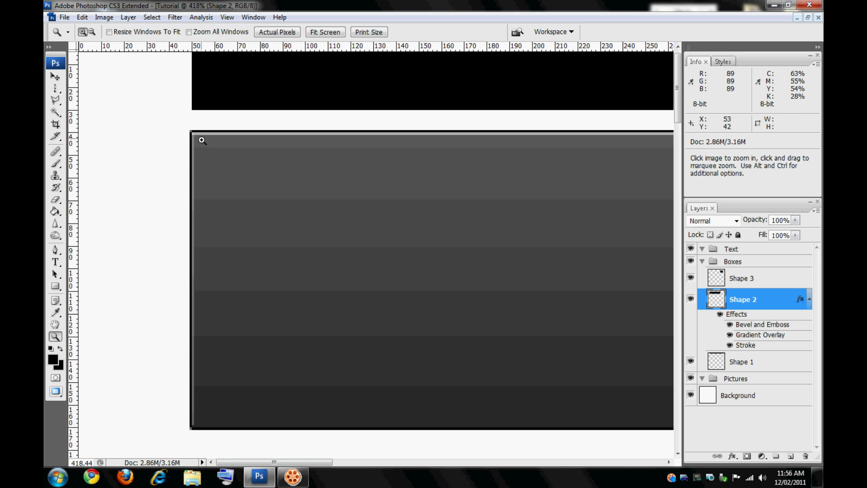
pyautogui.scroll(-2, 313, 245)
pyautogui.scroll(1, 327, 395)
pyautogui.moveTo(314, 460); pyautogui.dragTo(290, 397)
pyautogui.rightClick(301, 283)
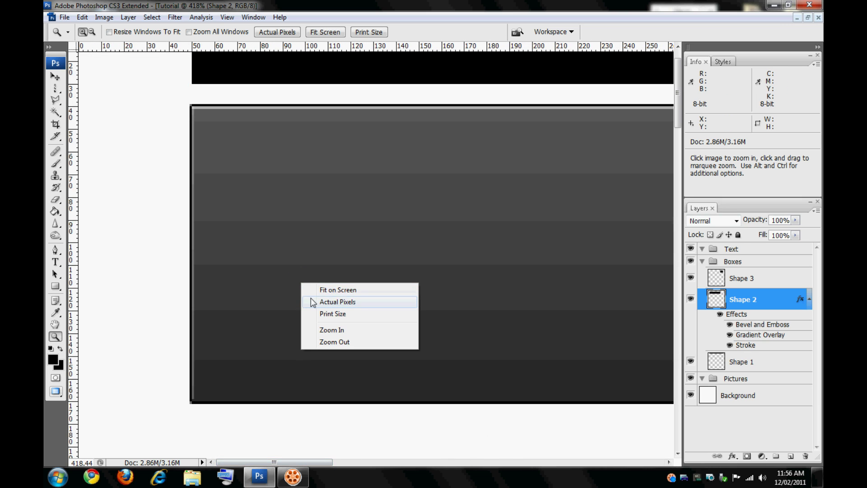
pyautogui.click(312, 302)
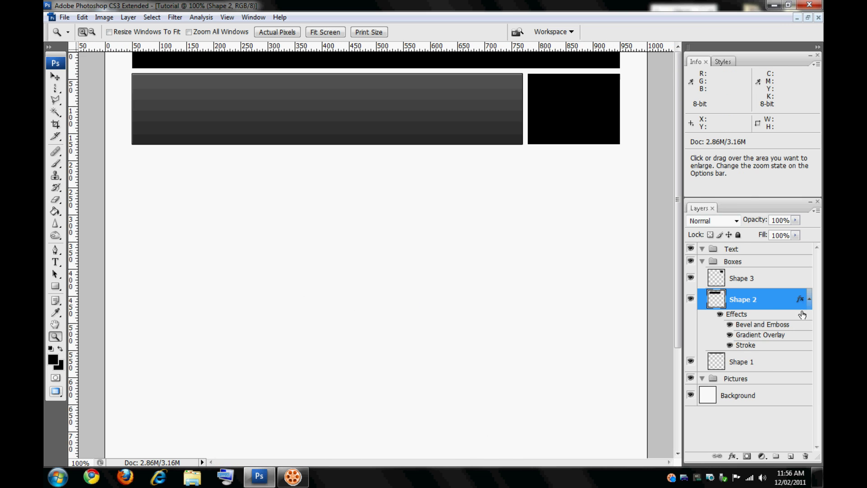
pyautogui.click(809, 299)
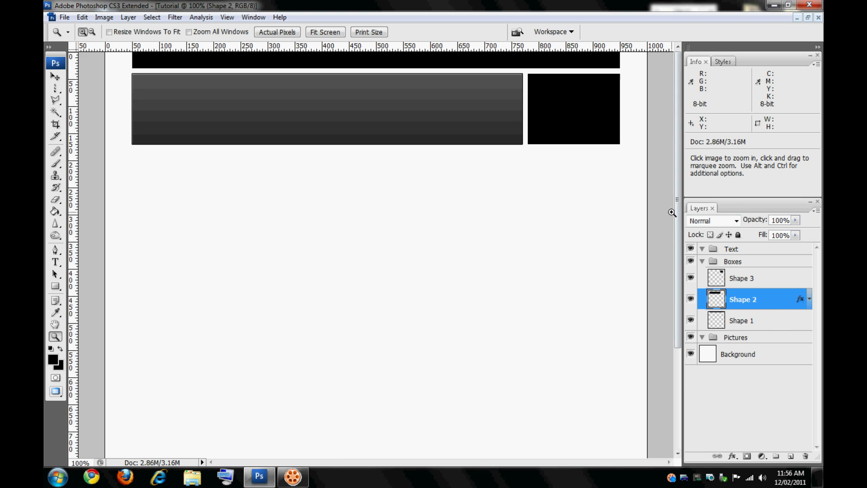
# - Show the guides and draw black rectangles spanning 50–950 px across by 180–220 px down, plus 50–770 and 780–950 px across by 230–260 px down
pyautogui.press('ctrl')
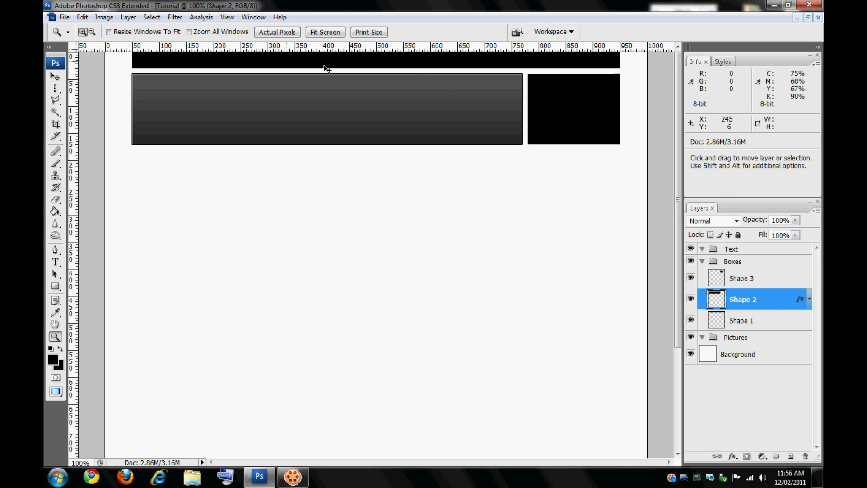
pyautogui.hotkey('ctrl', ';')
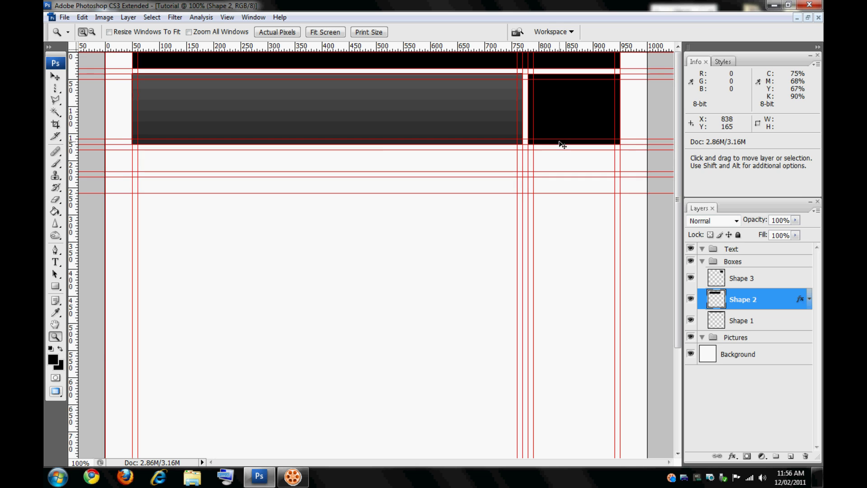
pyautogui.click(57, 286)
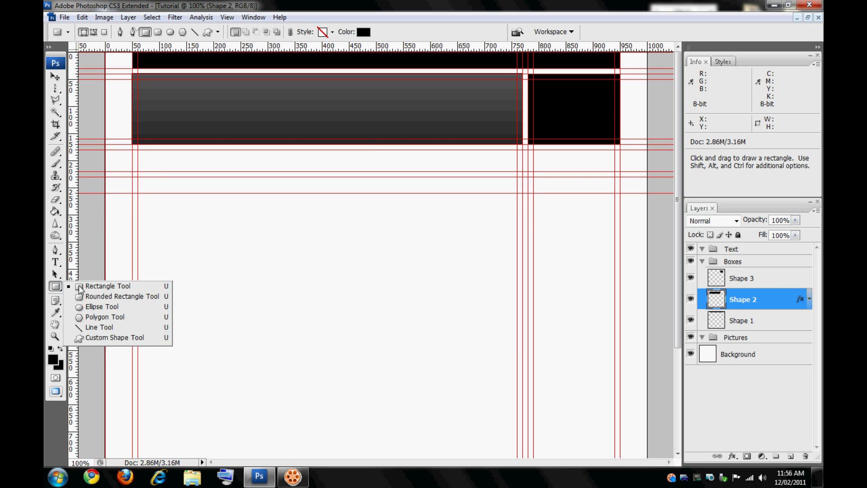
pyautogui.click(79, 285)
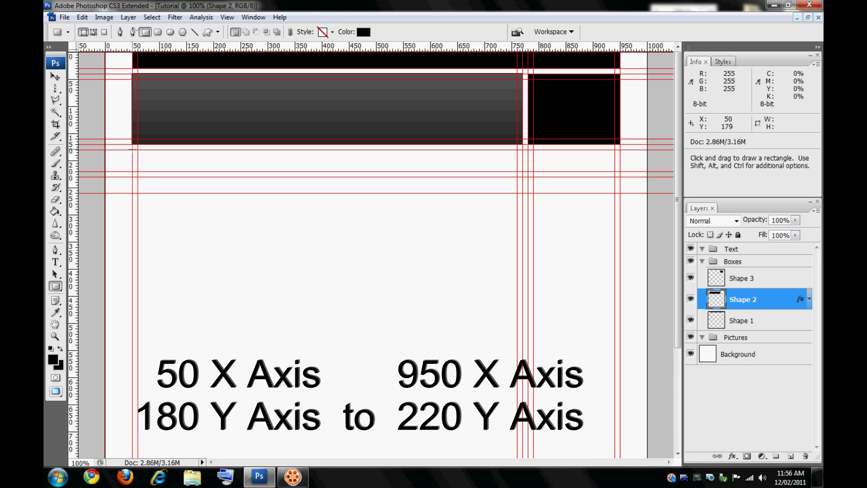
pyautogui.click(134, 149)
pyautogui.moveTo(134, 153); pyautogui.dragTo(622, 171)
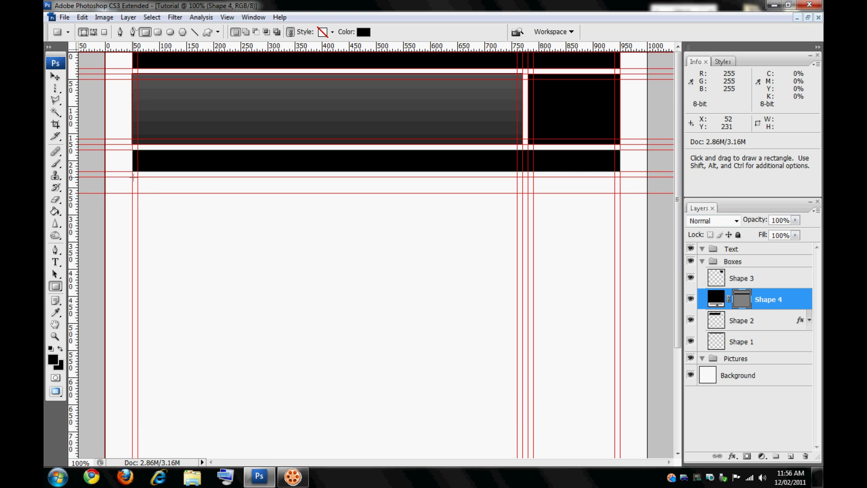
pyautogui.moveTo(134, 177); pyautogui.dragTo(620, 194)
# - Hide the guides and rasterize the Shape 4, Shape 5 and Shape 6 layers together
pyautogui.press('ctrl')
pyautogui.hotkey('ctrl', ';')
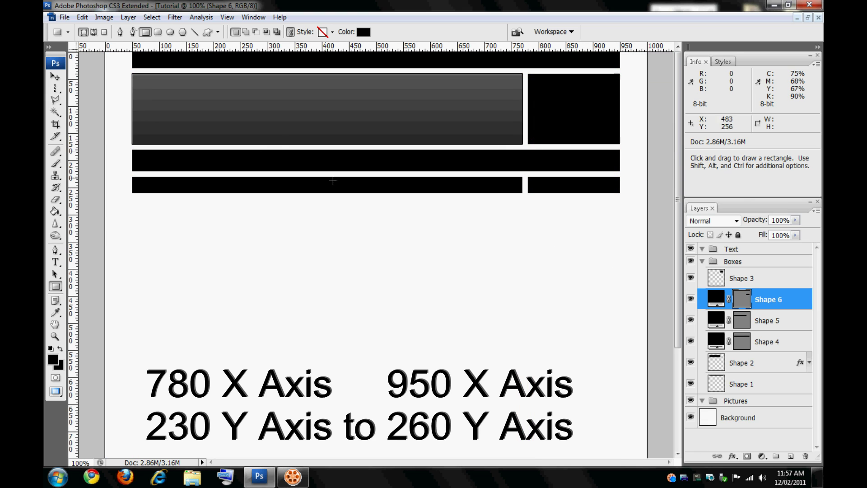
pyautogui.click(799, 337)
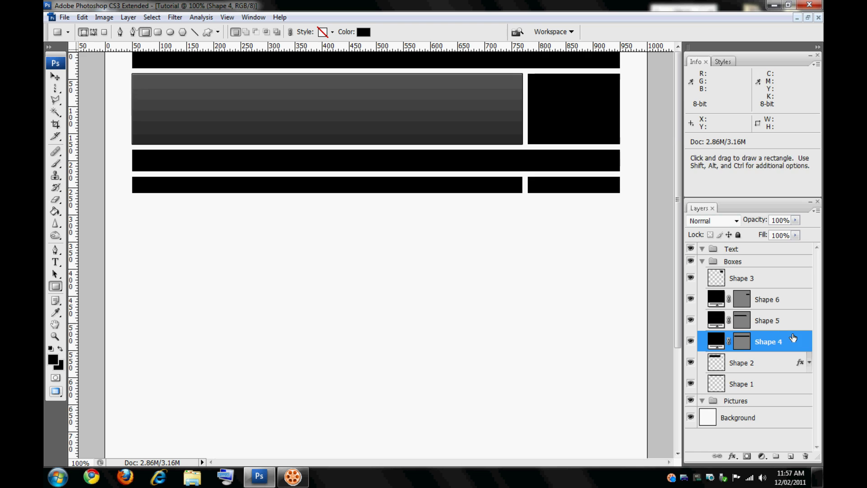
pyautogui.keyDown('shift'); pyautogui.click(796, 302); pyautogui.keyUp('shift')
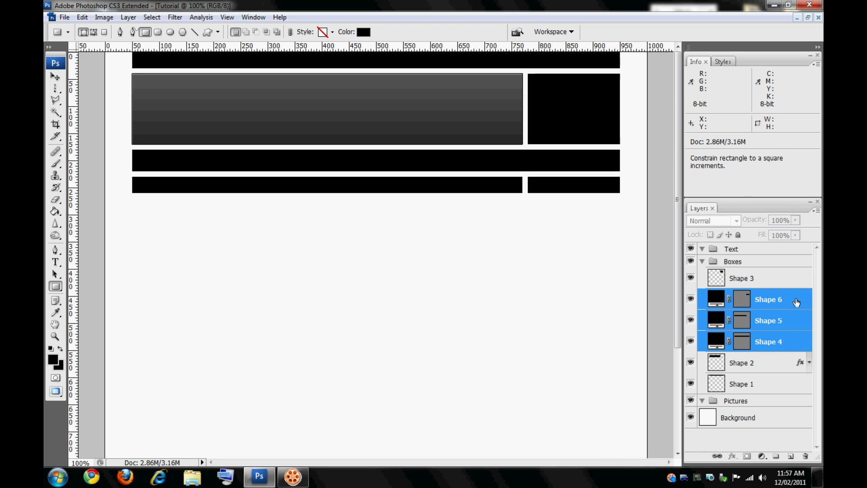
pyautogui.rightClick(796, 302)
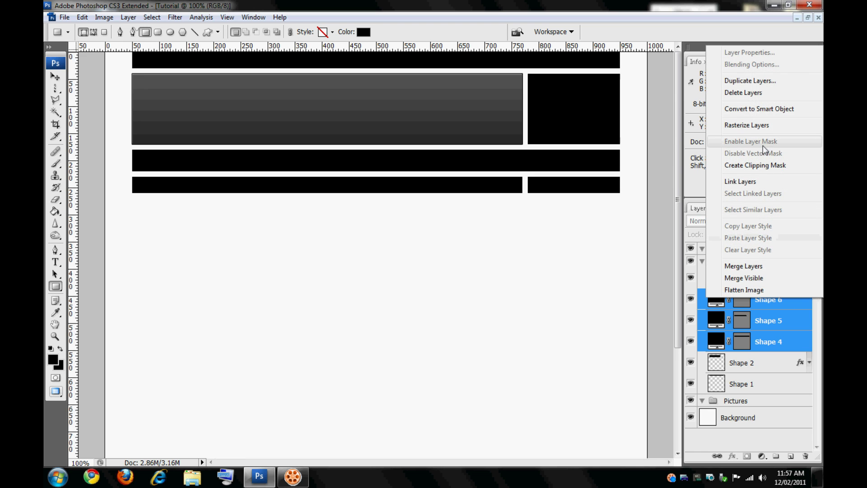
pyautogui.click(781, 127)
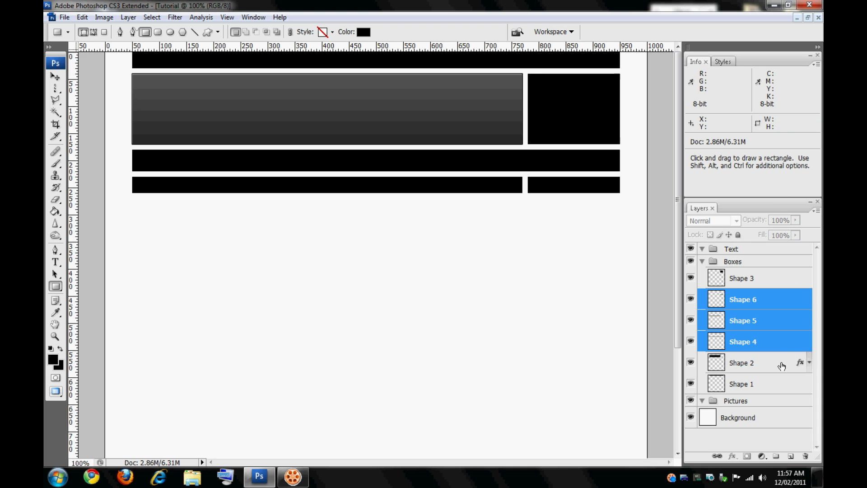
# - Copy Shape 2's layer style and paste it onto all the shape layers from Shape 1 up to Shape 3
pyautogui.click(781, 364)
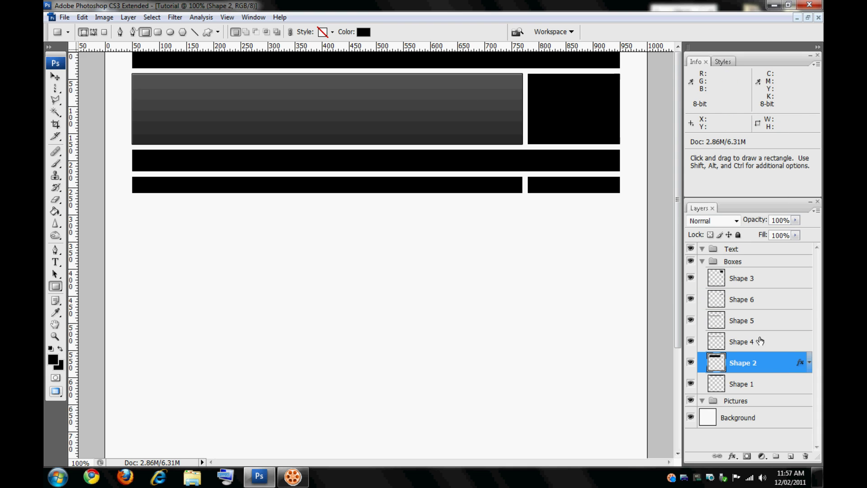
pyautogui.rightClick(780, 366)
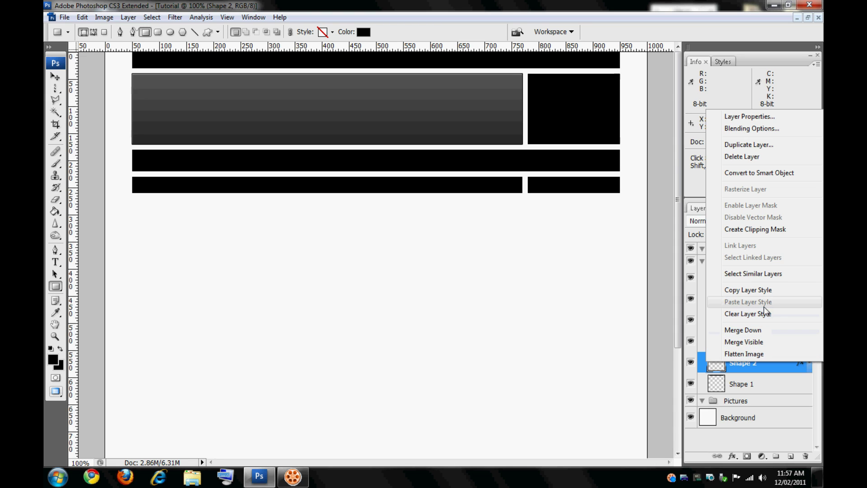
pyautogui.click(769, 290)
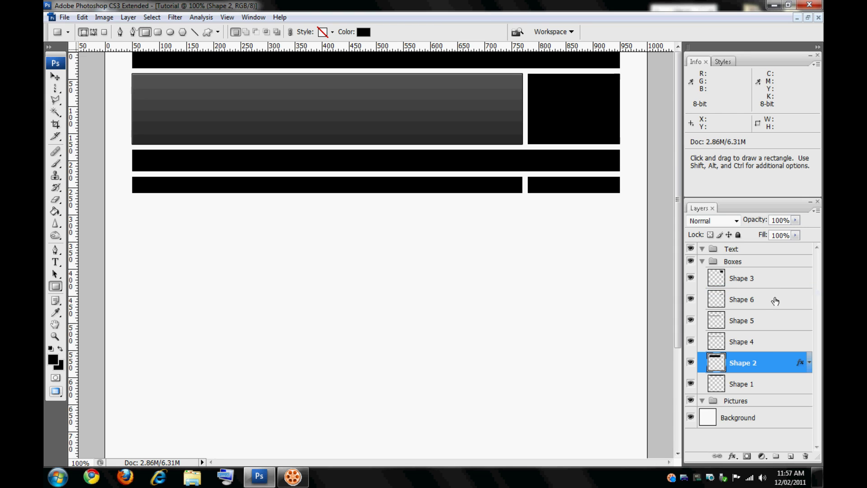
pyautogui.click(770, 383)
pyautogui.moveTo(775, 360); pyautogui.dragTo(775, 284)
pyautogui.rightClick(775, 279)
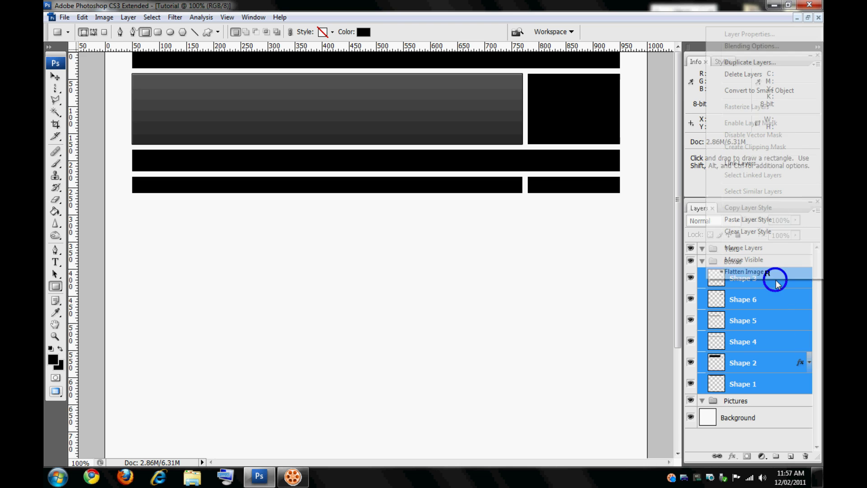
pyautogui.click(749, 219)
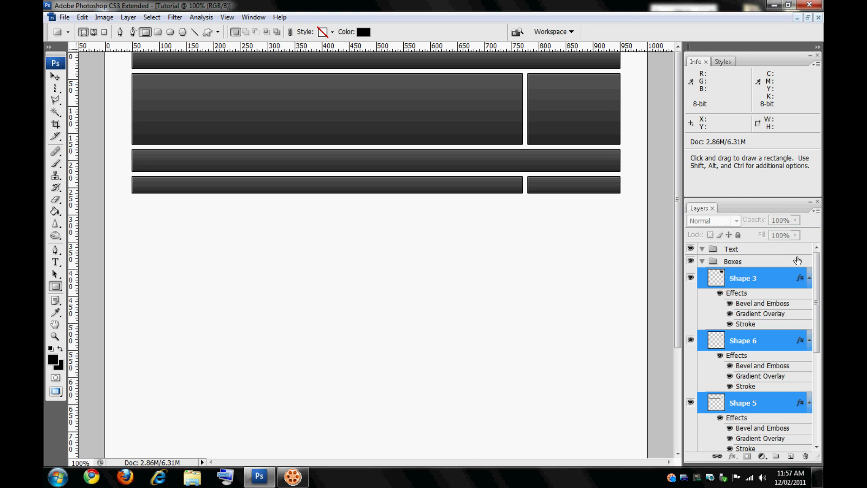
# - Collapse the effects lists of all the shape layers and close up the Boxes group
pyautogui.click(810, 278)
pyautogui.click(808, 299)
pyautogui.click(809, 320)
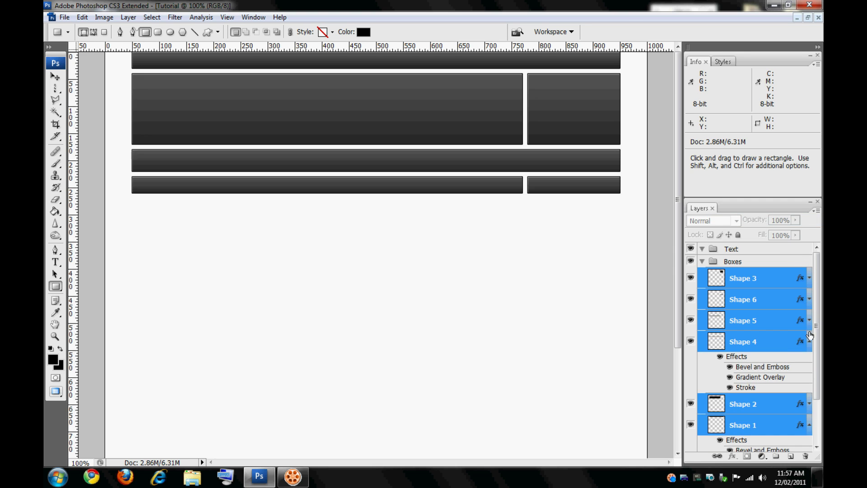
pyautogui.click(809, 341)
pyautogui.click(809, 383)
pyautogui.click(747, 262)
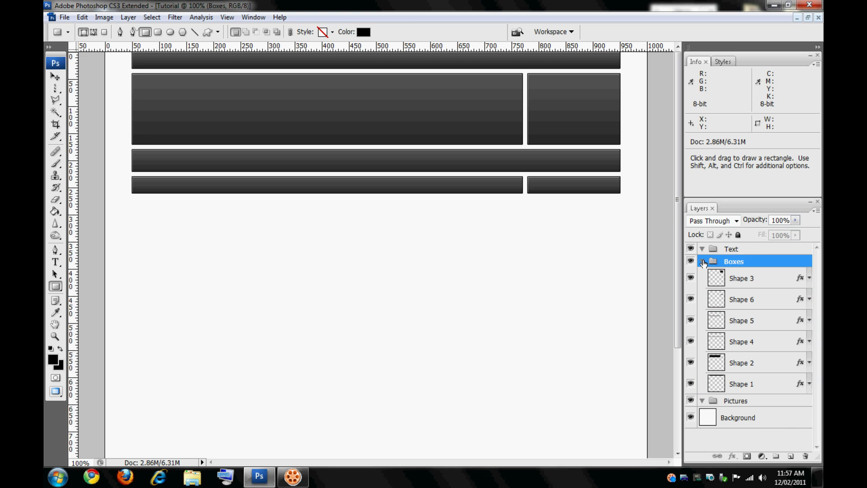
pyautogui.click(703, 262)
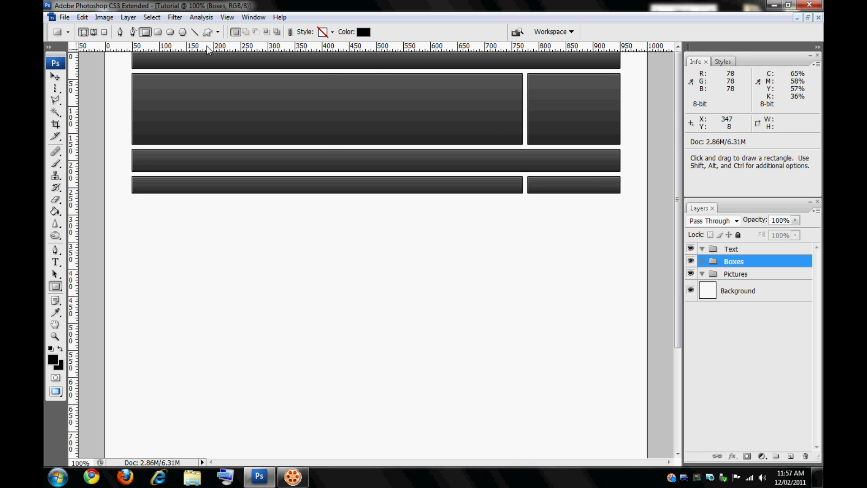
# - View the finished design in Tutorial Example.psd for comparison and return to the Tutorial document
pyautogui.click(253, 18)
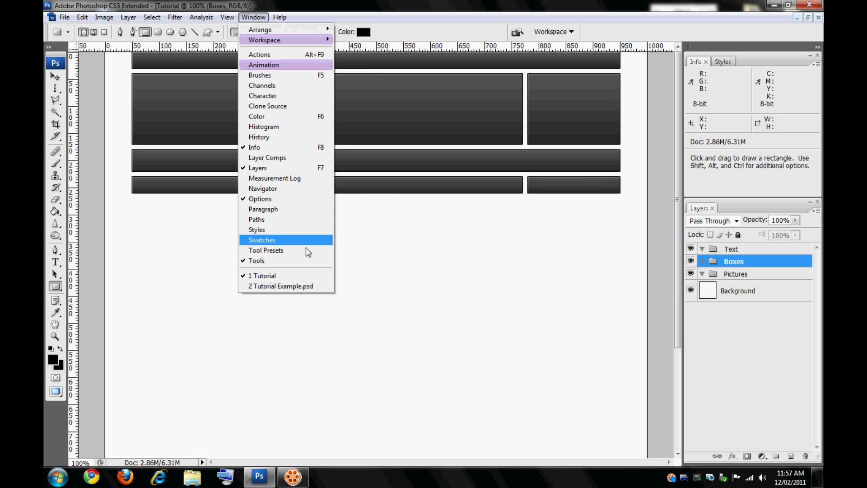
pyautogui.click(291, 285)
pyautogui.click(253, 17)
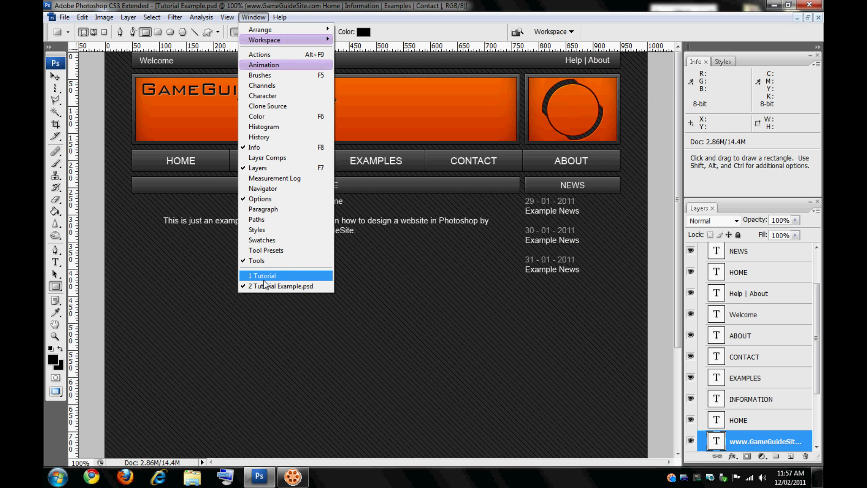
pyautogui.click(268, 278)
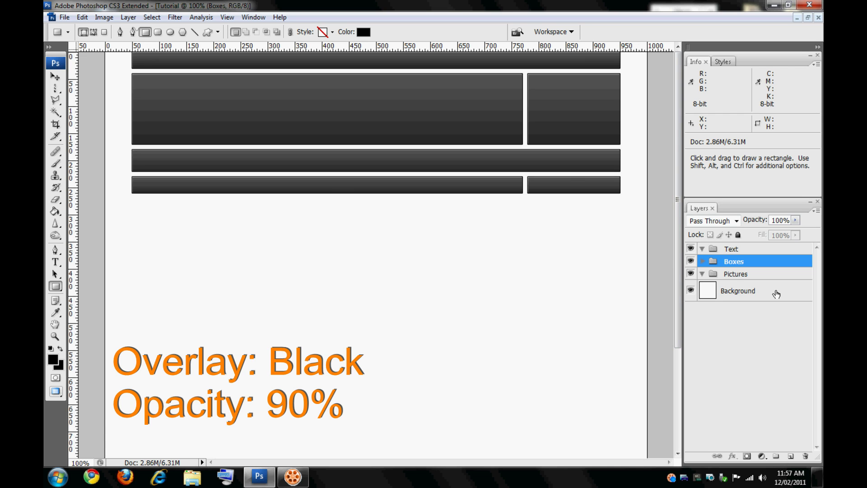
# - Add a Color Overlay in black at 90% opacity to the Background layer
pyautogui.doubleClick(776, 294)
pyautogui.press('h')
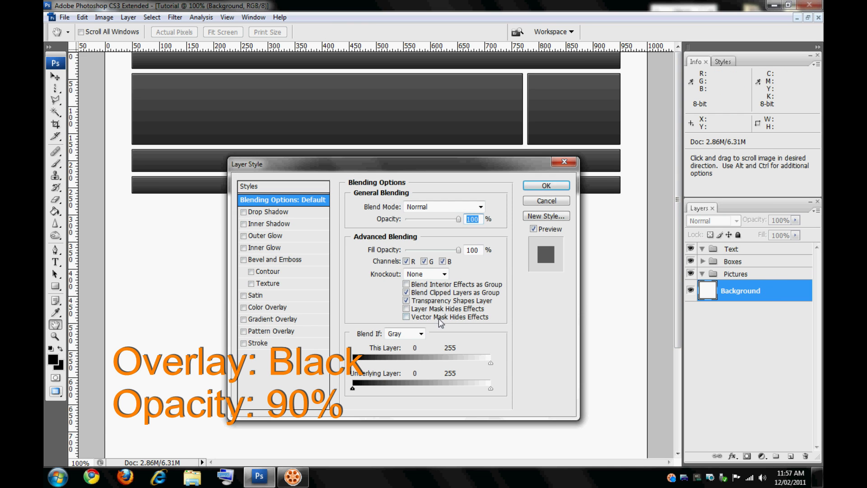
pyautogui.click(271, 307)
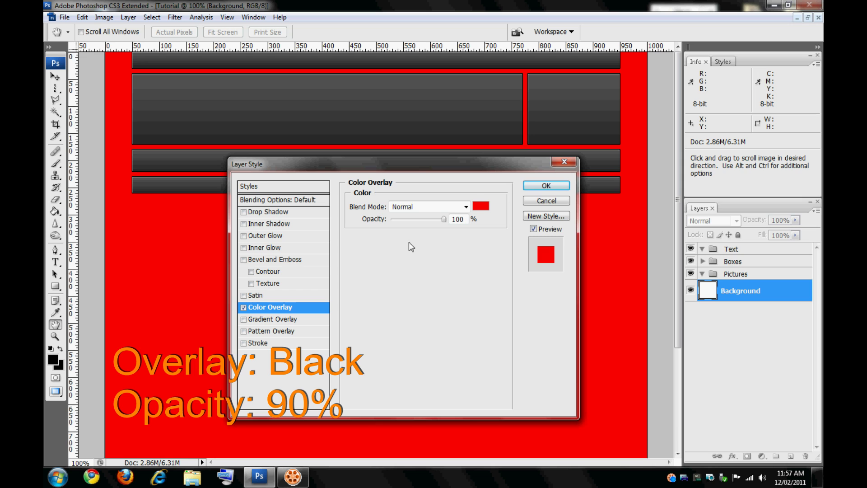
pyautogui.click(482, 206)
pyautogui.click(507, 350)
pyautogui.click(617, 207)
pyautogui.moveTo(443, 219); pyautogui.dragTo(439, 220)
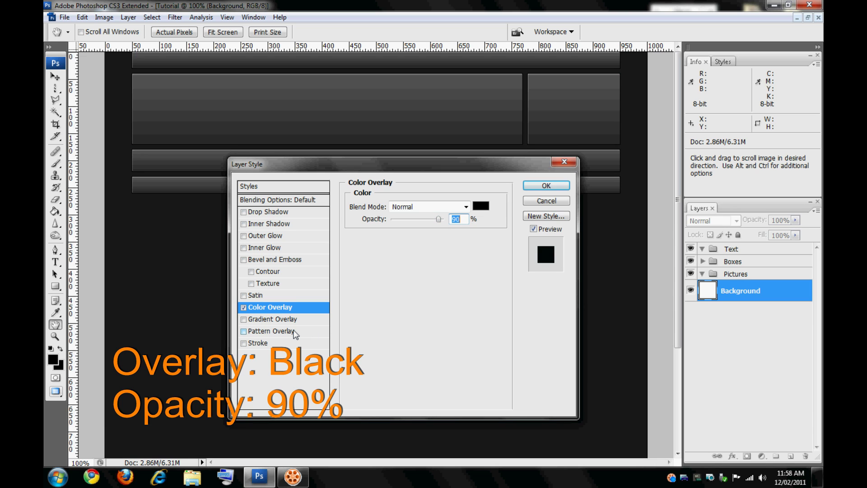
# - Add a Pattern Overlay to the Background layer and try several of the fine black diagonal-line patterns
pyautogui.click(293, 332)
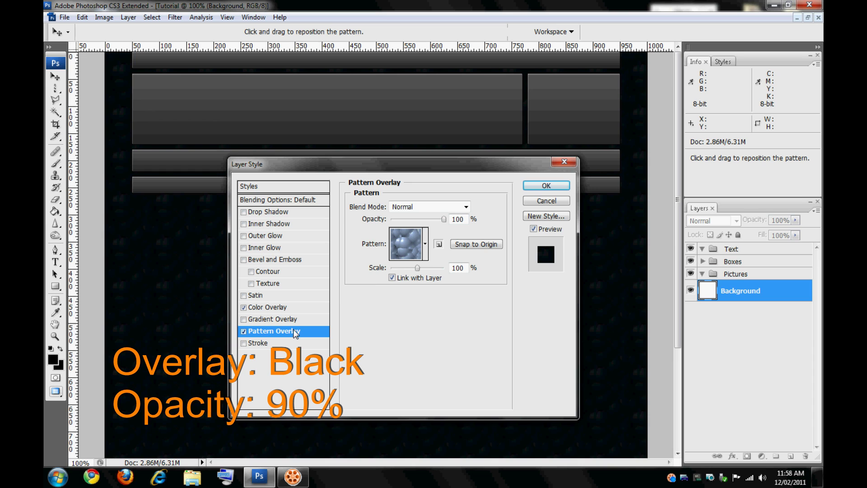
pyautogui.click(402, 249)
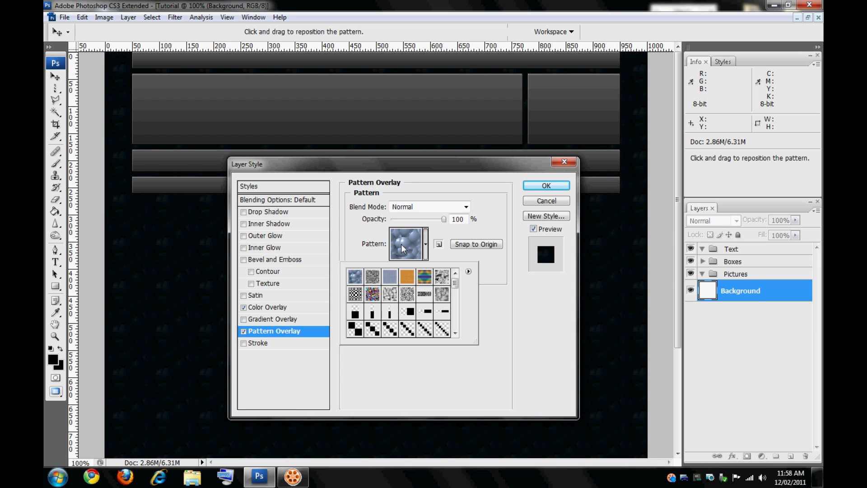
pyautogui.click(408, 331)
pyautogui.click(422, 334)
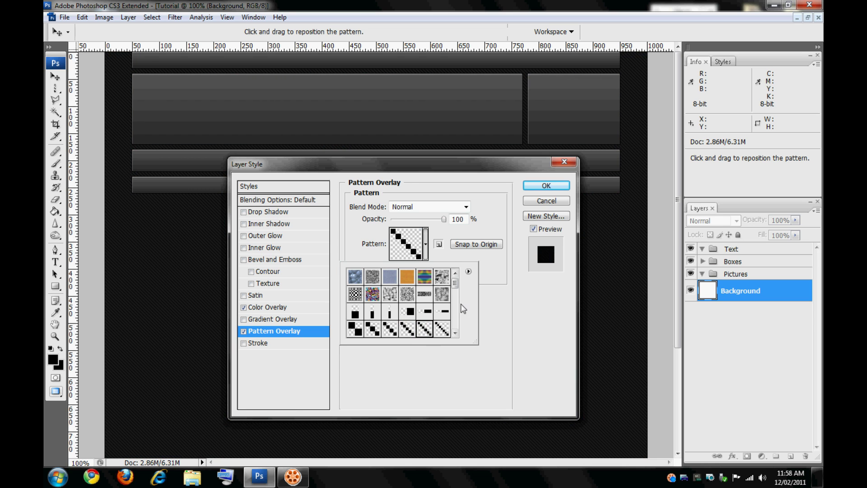
pyautogui.moveTo(454, 285); pyautogui.dragTo(455, 297)
pyautogui.click(390, 309)
pyautogui.click(372, 308)
pyautogui.click(390, 309)
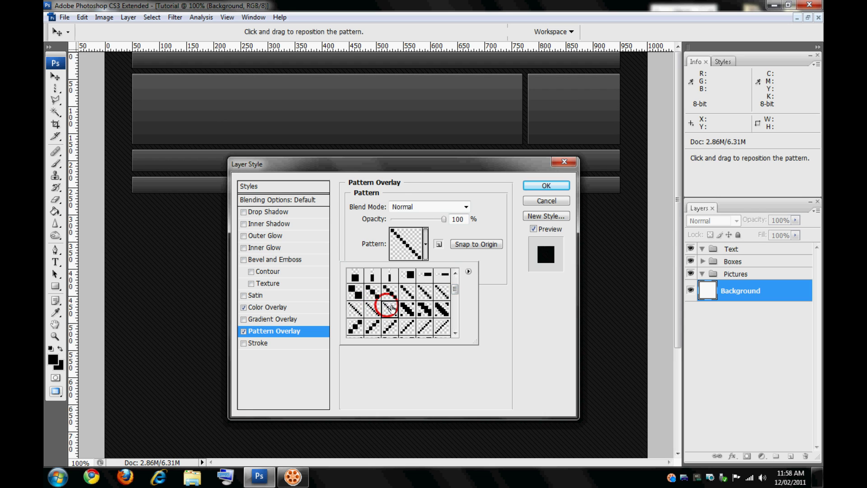
pyautogui.click(355, 309)
pyautogui.click(371, 310)
# - Try the green striped, dark blue and upward-sloping diagonal patterns as the Background's Pattern Overlay
pyautogui.moveTo(455, 290); pyautogui.dragTo(455, 317)
pyautogui.click(427, 295)
pyautogui.click(422, 311)
pyautogui.click(448, 315)
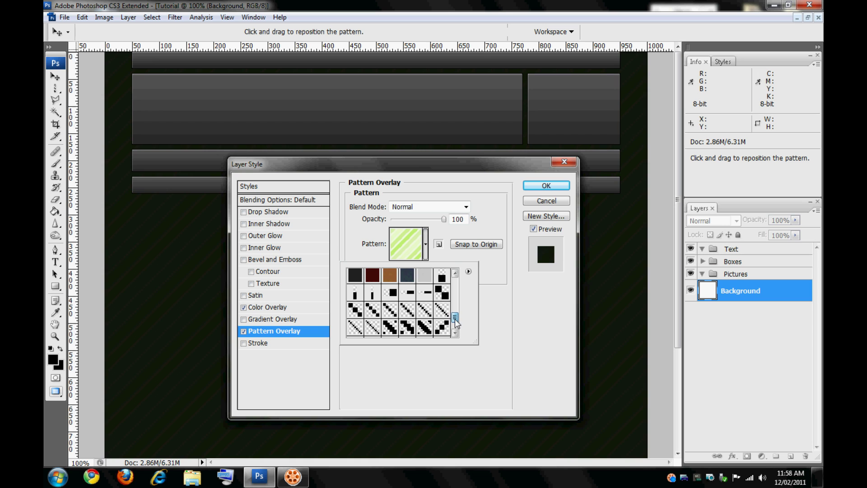
pyautogui.click(407, 276)
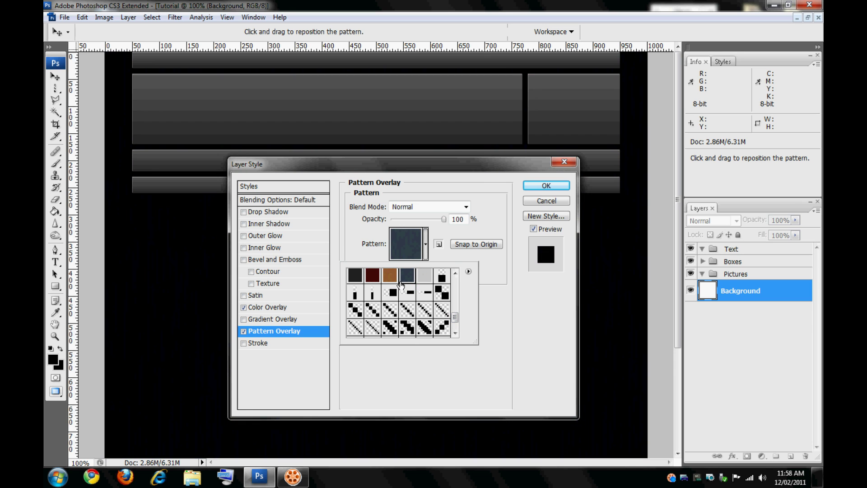
pyautogui.moveTo(455, 317); pyautogui.dragTo(455, 322)
pyautogui.click(413, 322)
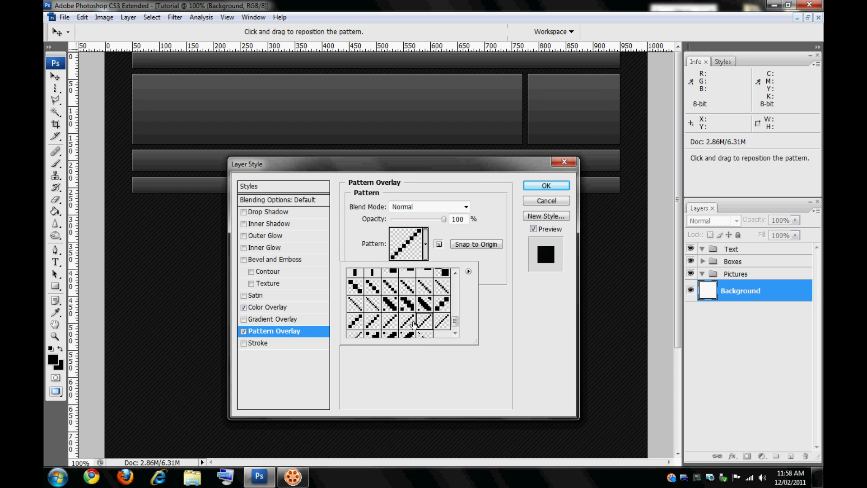
# - Choose the thin black diagonal pattern sloping down to the right, set its scale to 100% and apply the Background's layer style
pyautogui.click(379, 306)
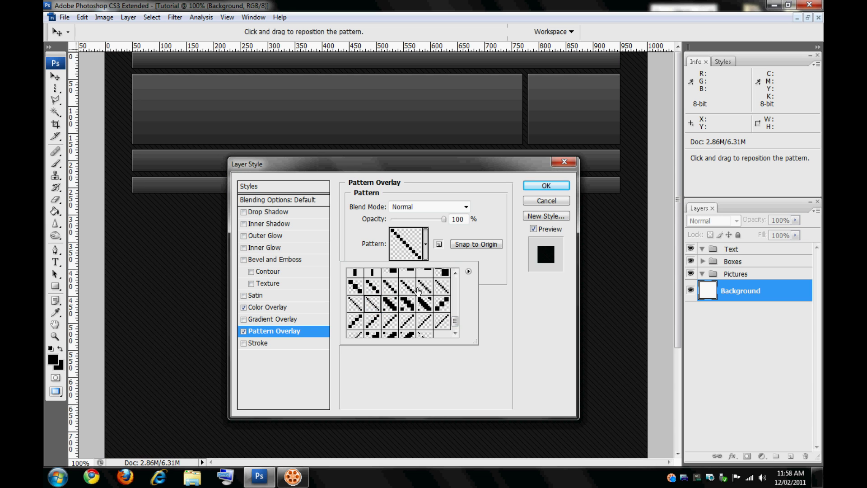
pyautogui.click(491, 307)
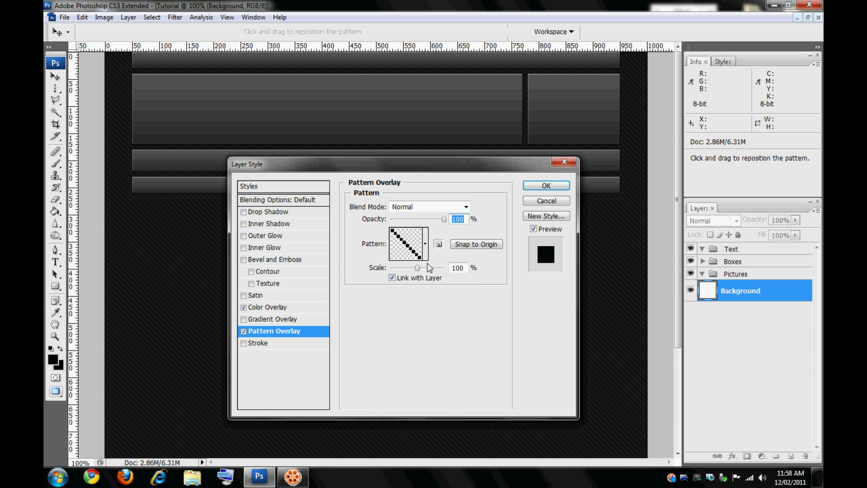
pyautogui.moveTo(417, 268); pyautogui.dragTo(424, 270)
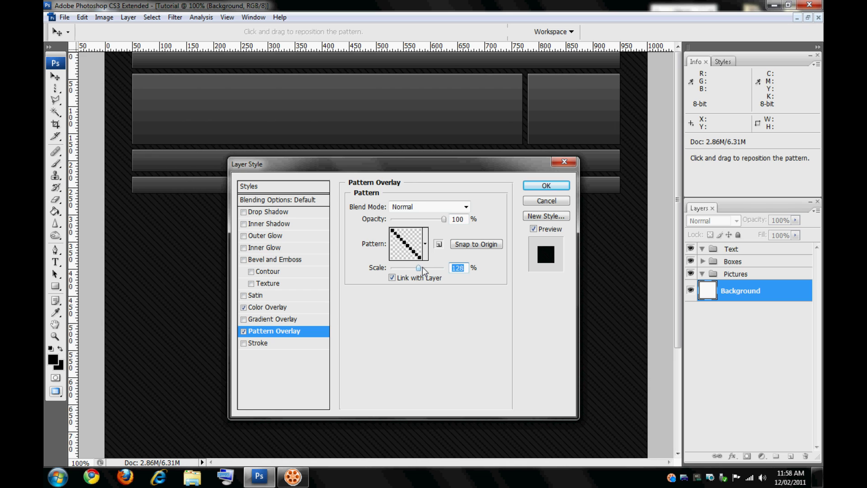
pyautogui.write('100')
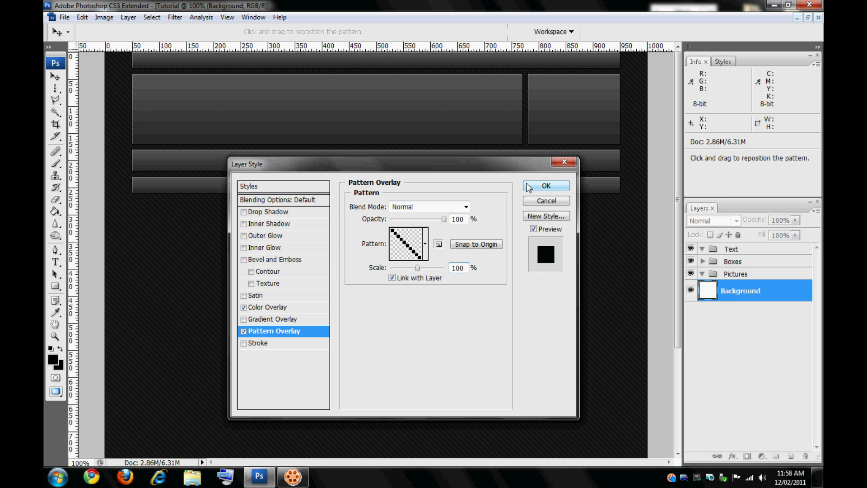
pyautogui.click(528, 186)
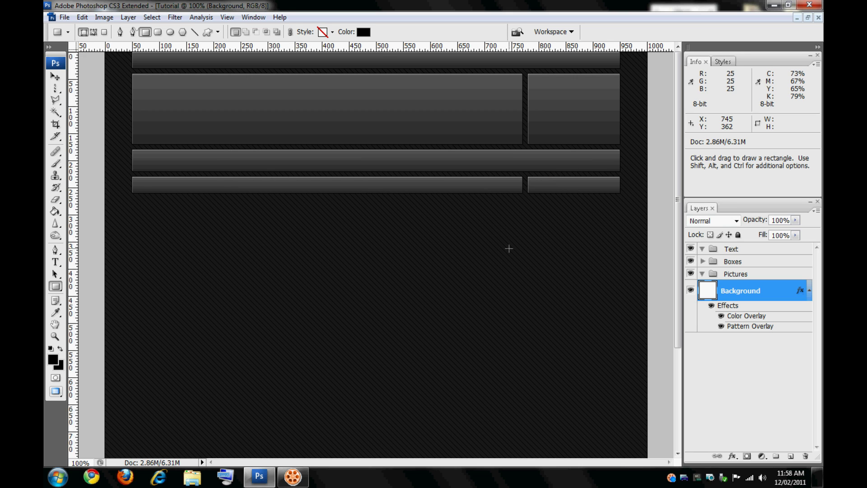
# - Show the guides, and expand the Boxes group after collapsing the Background's effects list
pyautogui.press('ctrl')
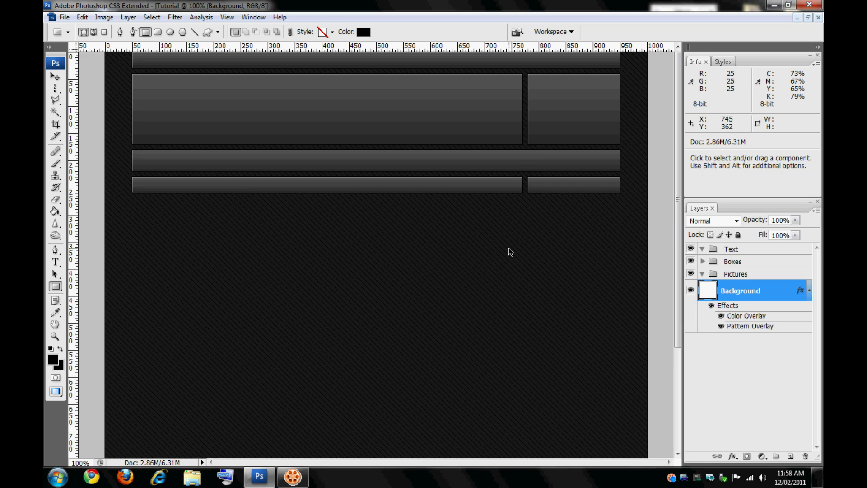
pyautogui.hotkey('ctrl', ';')
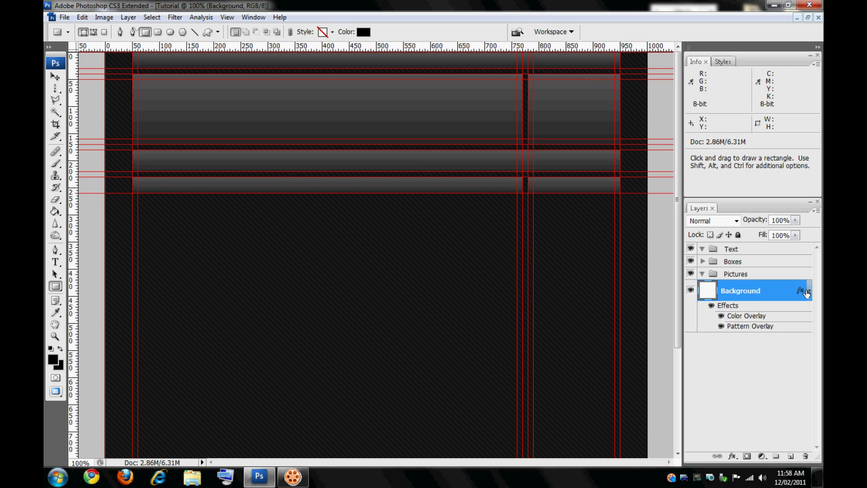
pyautogui.click(810, 291)
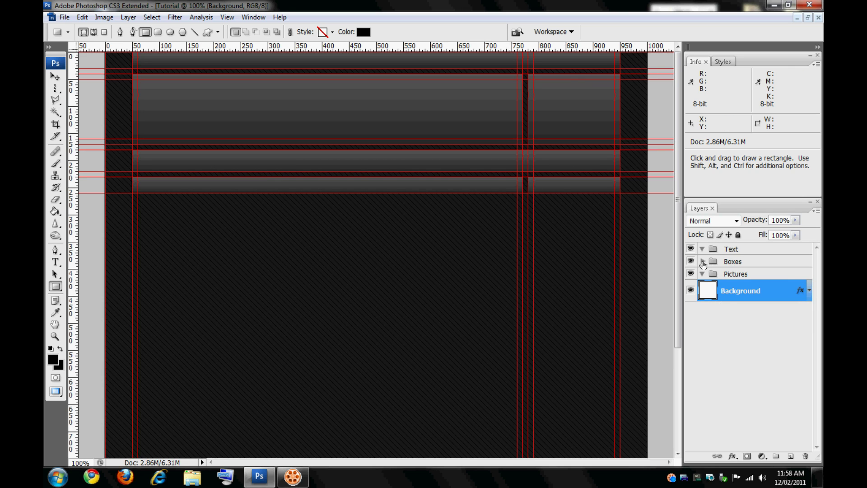
pyautogui.click(703, 262)
pyautogui.click(722, 265)
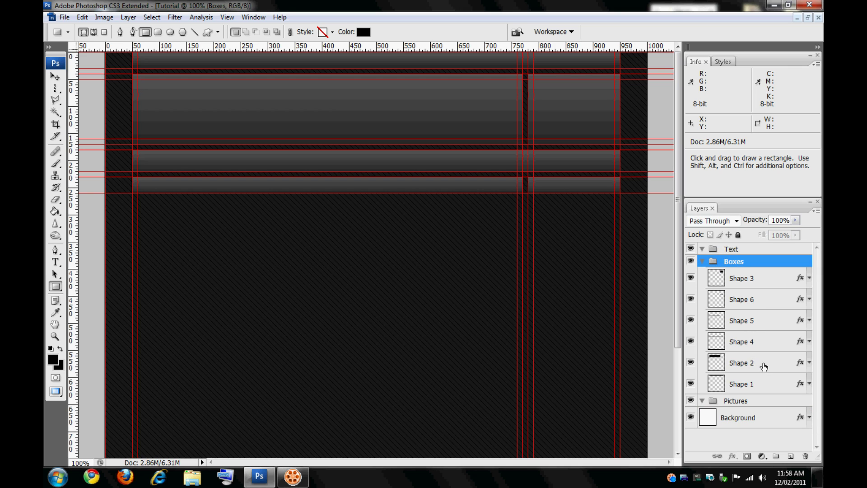
# - With Shape 2 active, make a rectangular marquee selection inside its box spanning 60–760 px across and 50–160 px down
pyautogui.click(763, 364)
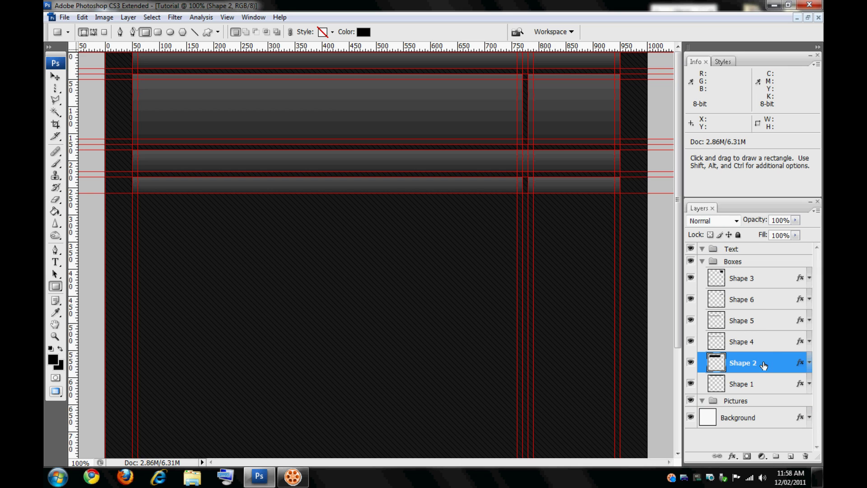
pyautogui.click(55, 89)
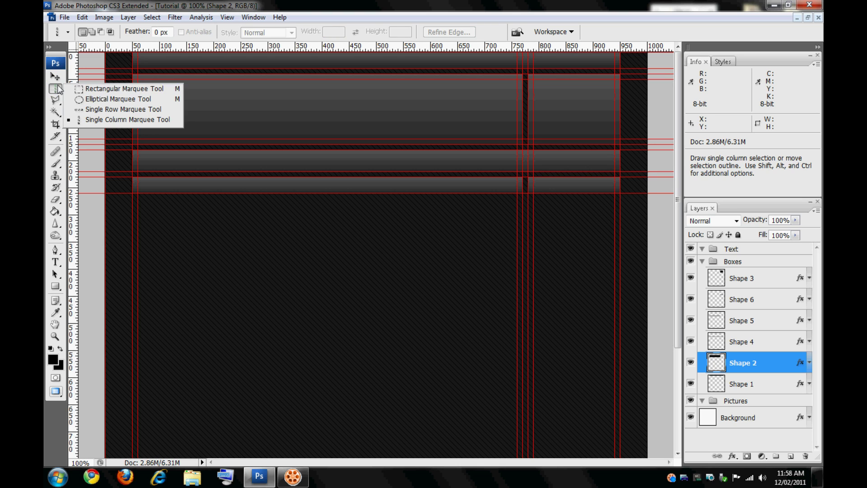
pyautogui.click(125, 90)
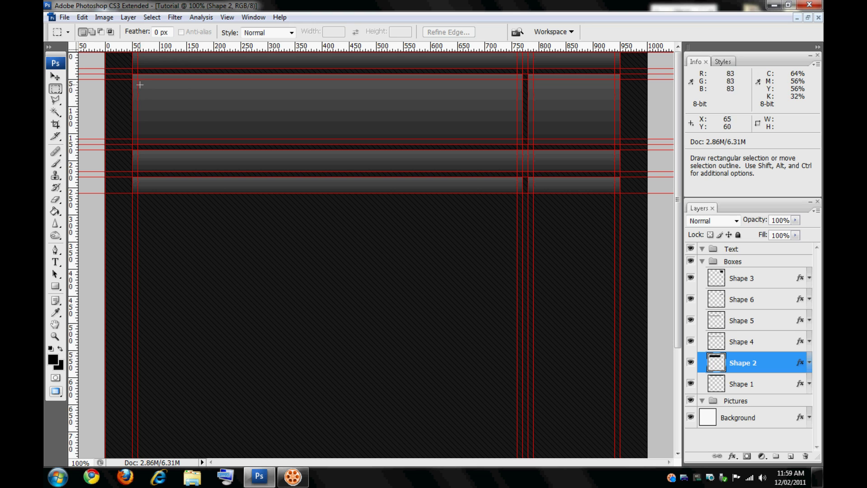
pyautogui.moveTo(136, 81); pyautogui.dragTo(233, 95)
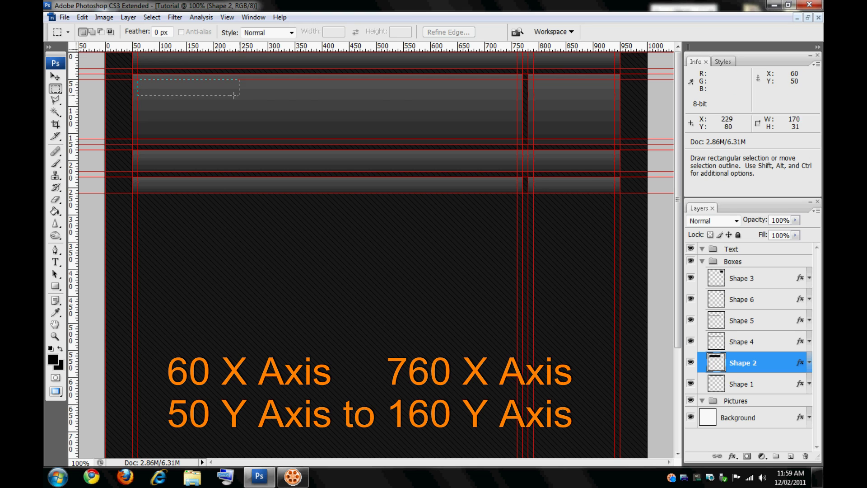
pyautogui.moveTo(507, 96); pyautogui.dragTo(519, 137)
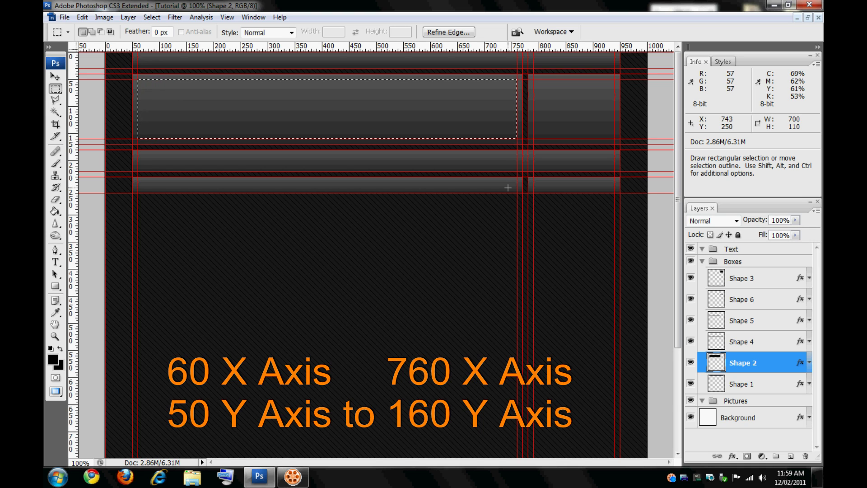
# - Delete the selected inner area of Shape 2, deselect it, and inspect the box's border up close with the guides hidden
pyautogui.press('Delete')
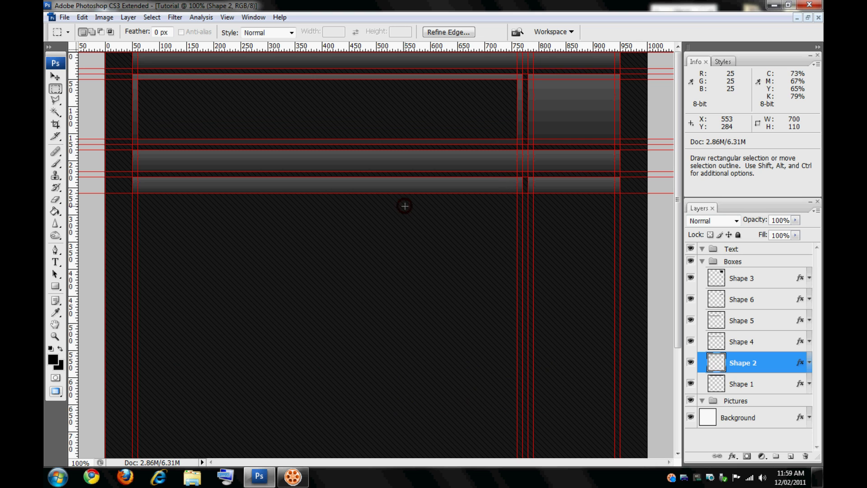
pyautogui.click(405, 206)
pyautogui.hotkey('ctrl', ';')
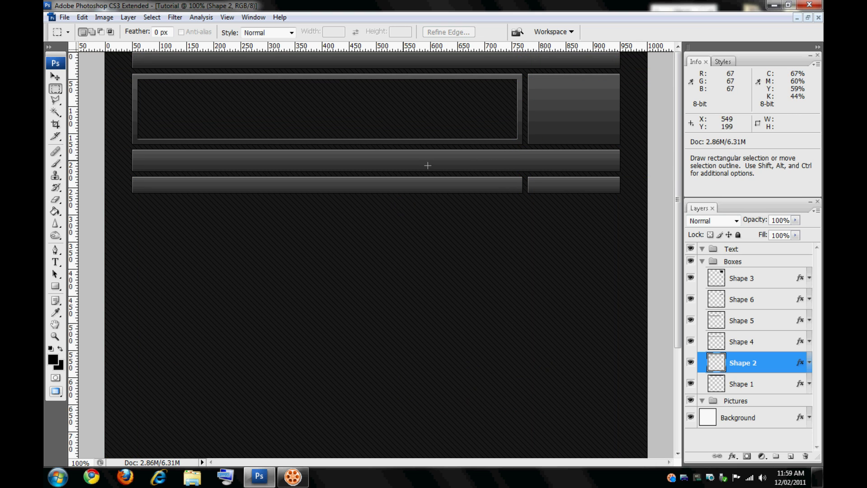
pyautogui.press('z')
pyautogui.moveTo(120, 149); pyautogui.dragTo(159, 66)
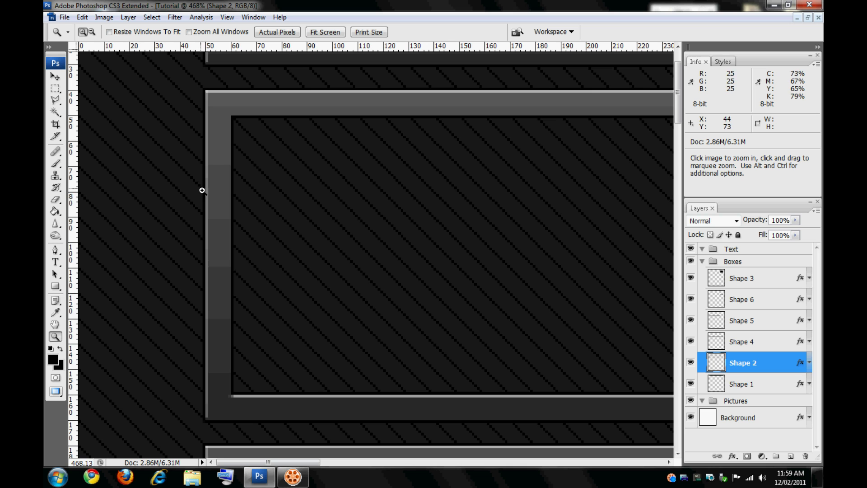
pyautogui.moveTo(291, 462); pyautogui.dragTo(567, 462)
pyautogui.rightClick(434, 233)
pyautogui.click(442, 248)
pyautogui.hotkey('ctrl', ';')
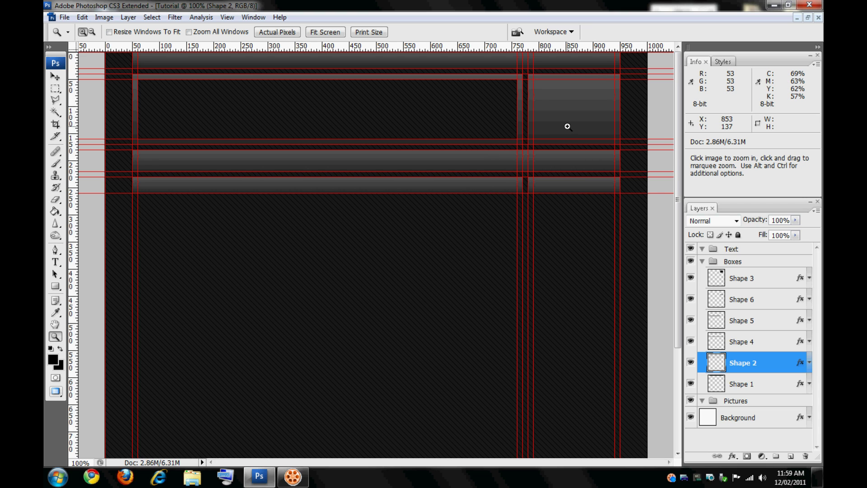
# - Cut out Shape 3's inner area from 790–940 px across and 50–160 px down, deselect it and hide the guides
pyautogui.click(56, 89)
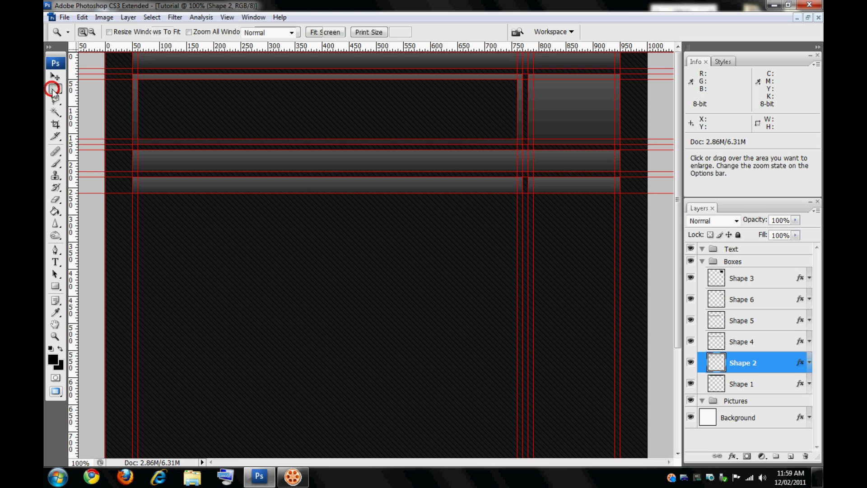
pyautogui.click(763, 279)
pyautogui.moveTo(534, 79); pyautogui.dragTo(612, 138)
pyautogui.click(597, 162)
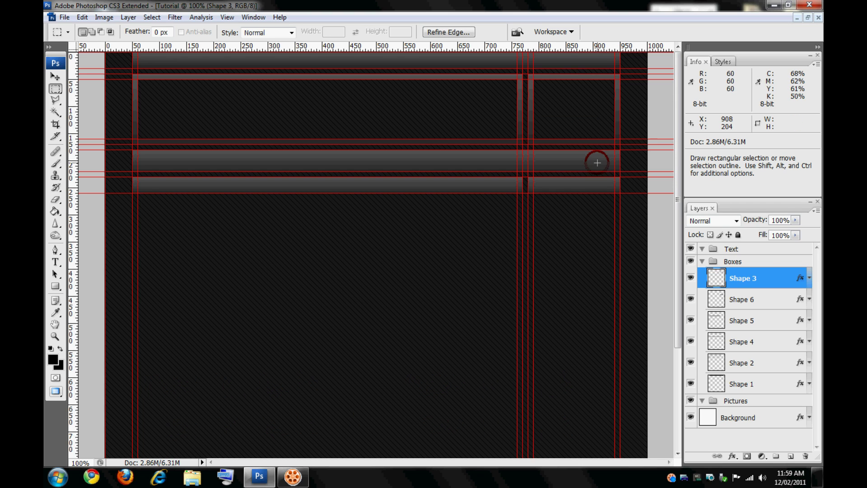
pyautogui.press('ctrl')
pyautogui.hotkey('ctrl', ';')
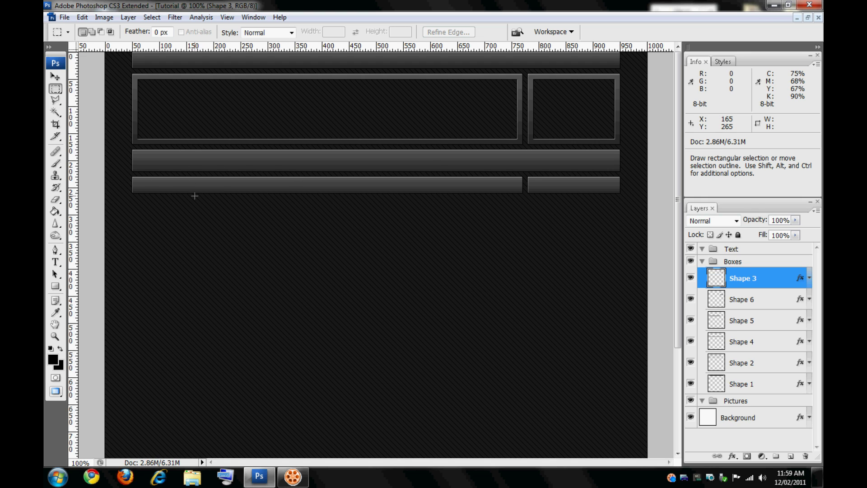
# - Look at the navigation bar in Tutorial Example.psd and return to the Tutorial document
pyautogui.press('ctrl')
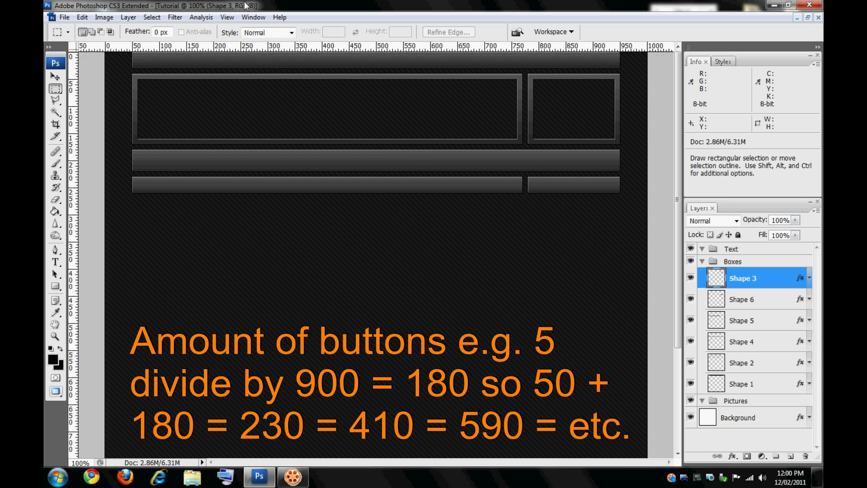
pyautogui.click(253, 17)
pyautogui.click(280, 286)
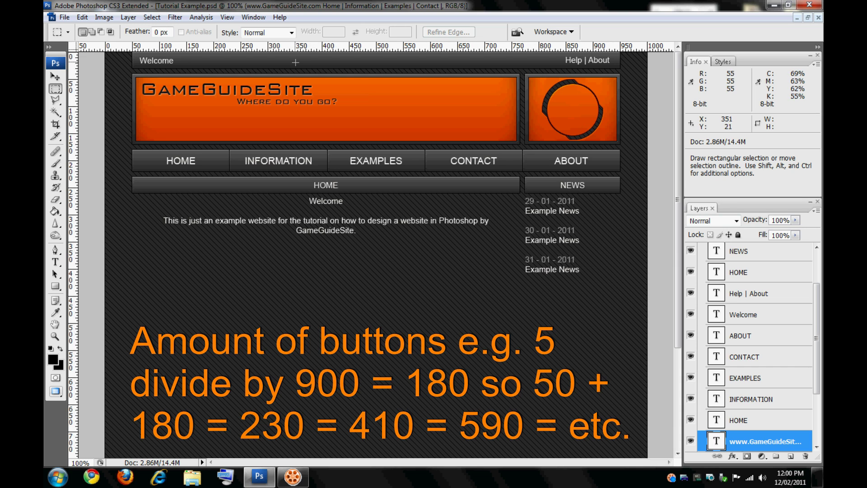
pyautogui.click(253, 17)
pyautogui.click(285, 276)
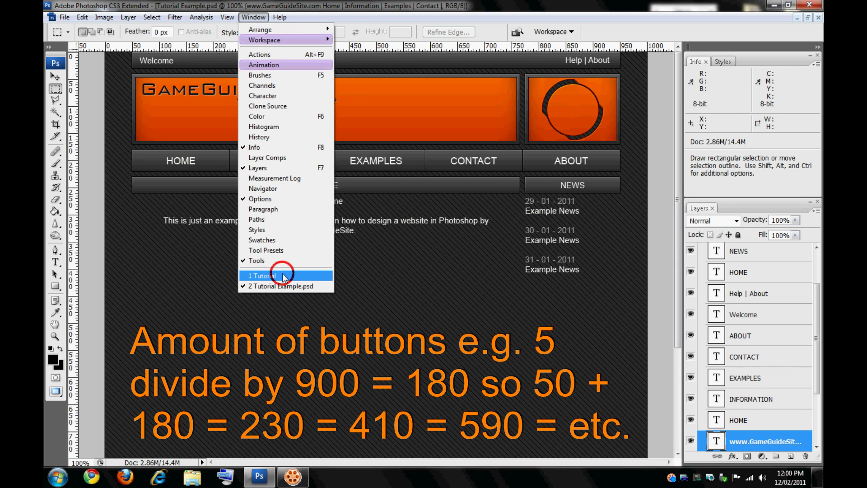
# - Open the Calculator and divide 900 by 5 to work out the width of each navigation button
pyautogui.press('super')
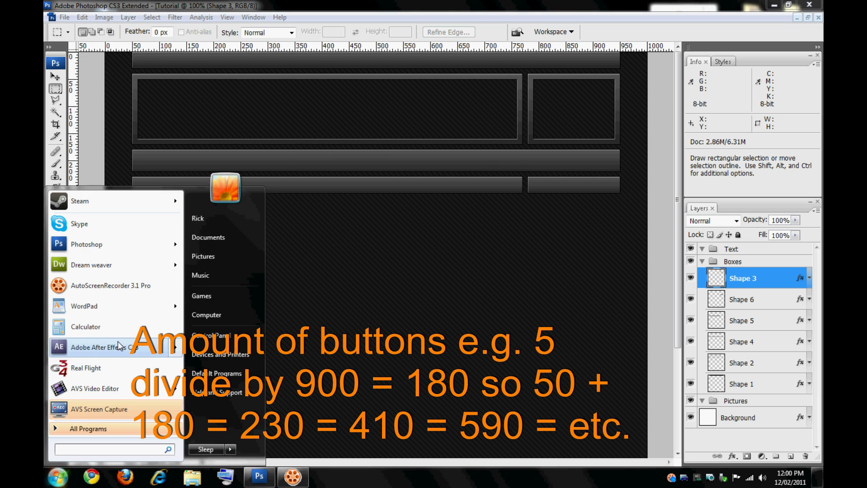
pyautogui.click(126, 323)
pyautogui.click(418, 302)
pyautogui.click(439, 302)
pyautogui.click(398, 318)
pyautogui.click(463, 351)
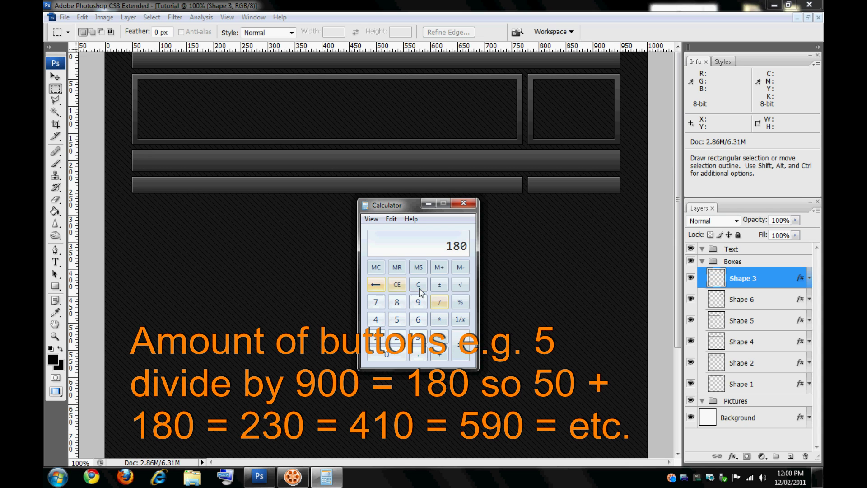
# - Clear the Calculator and add 180 to 50 to work out the first button divider's position
pyautogui.click(419, 287)
pyautogui.click(397, 319)
pyautogui.click(395, 355)
pyautogui.click(440, 356)
pyautogui.click(375, 337)
pyautogui.click(402, 302)
pyautogui.click(399, 353)
pyautogui.click(466, 357)
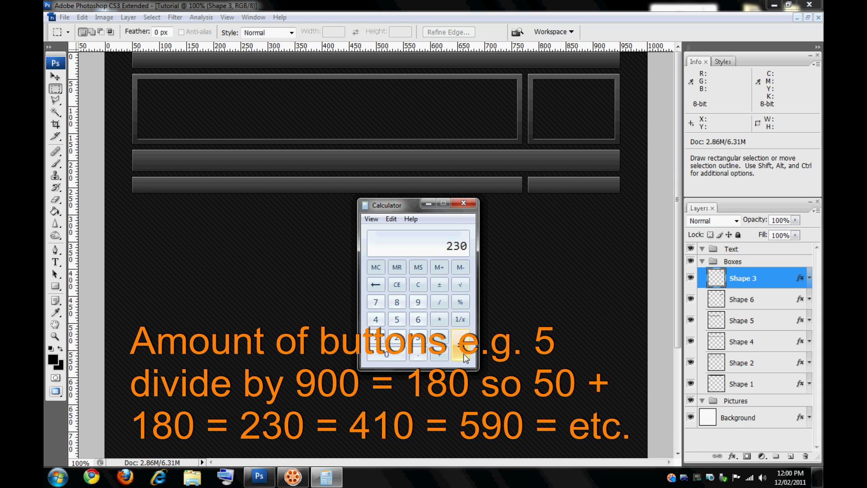
# - Return to Photoshop, show the guides and place a vertical guide at 230 px across
pyautogui.click(367, 4)
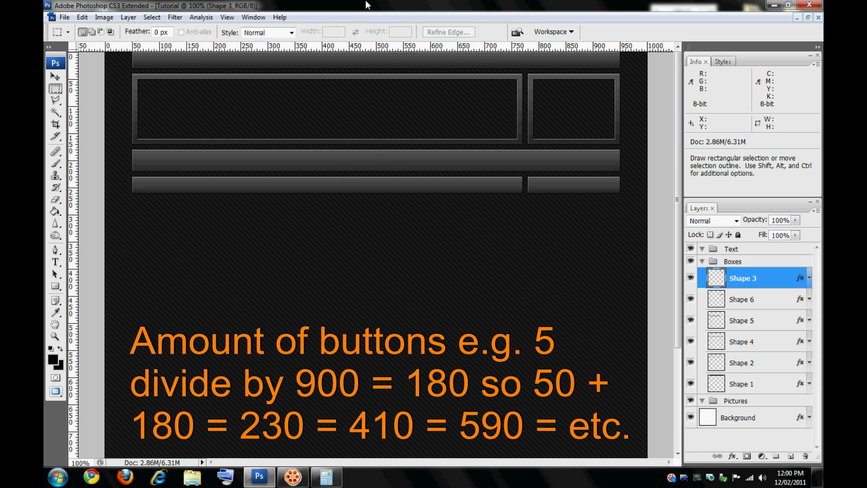
pyautogui.hotkey('ctrl', ';')
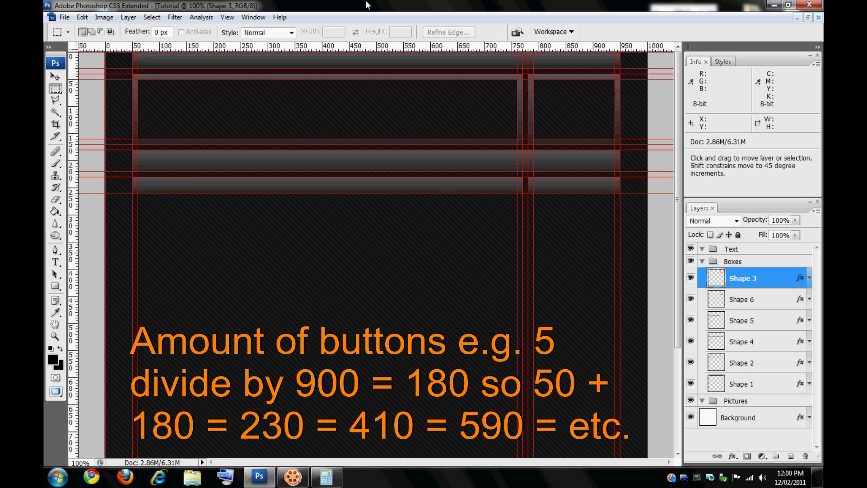
pyautogui.click(55, 336)
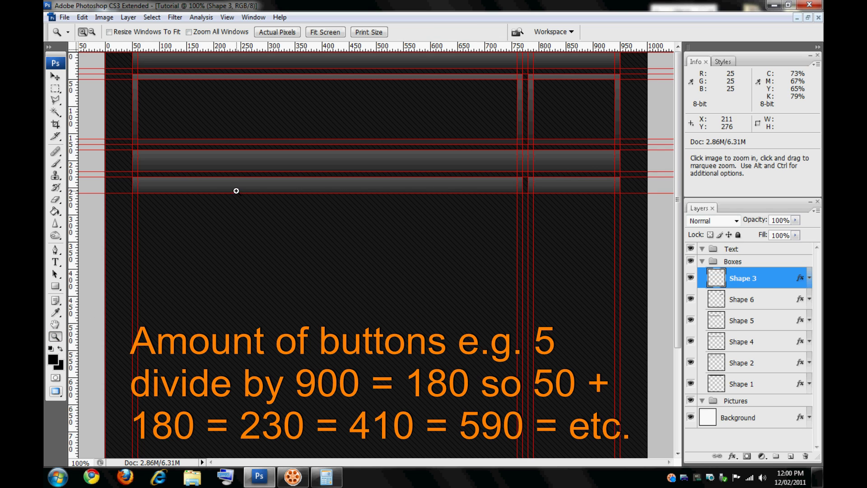
pyautogui.moveTo(189, 200); pyautogui.dragTo(235, 164)
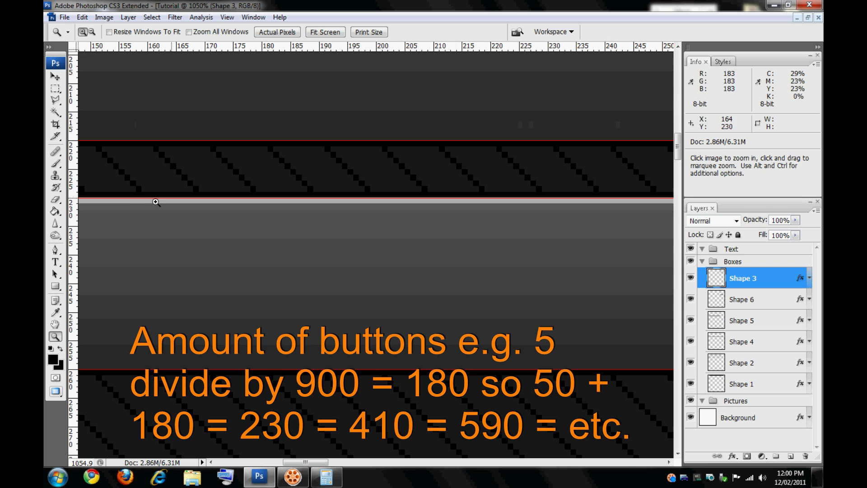
pyautogui.moveTo(72, 249); pyautogui.dragTo(389, 255)
pyautogui.press('v')
pyautogui.click(326, 477)
pyautogui.click(327, 478)
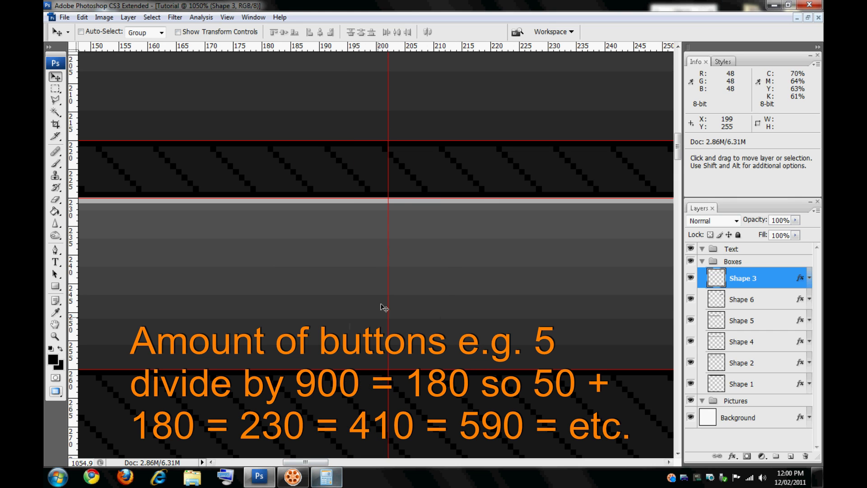
pyautogui.moveTo(388, 271); pyautogui.dragTo(435, 266)
pyautogui.moveTo(522, 259); pyautogui.dragTo(548, 254)
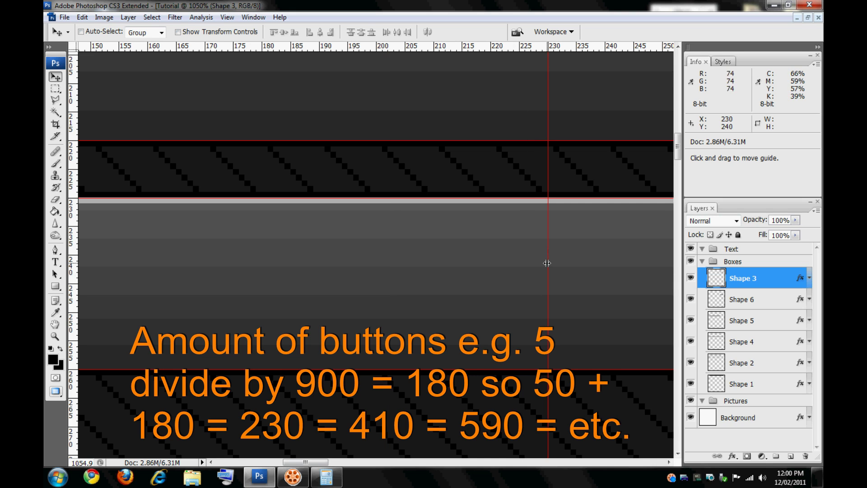
# - Add another 180 in the Calculator and place a second divider guide in Photoshop at 410 px across
pyautogui.click(326, 476)
pyautogui.click(463, 358)
pyautogui.click(479, 10)
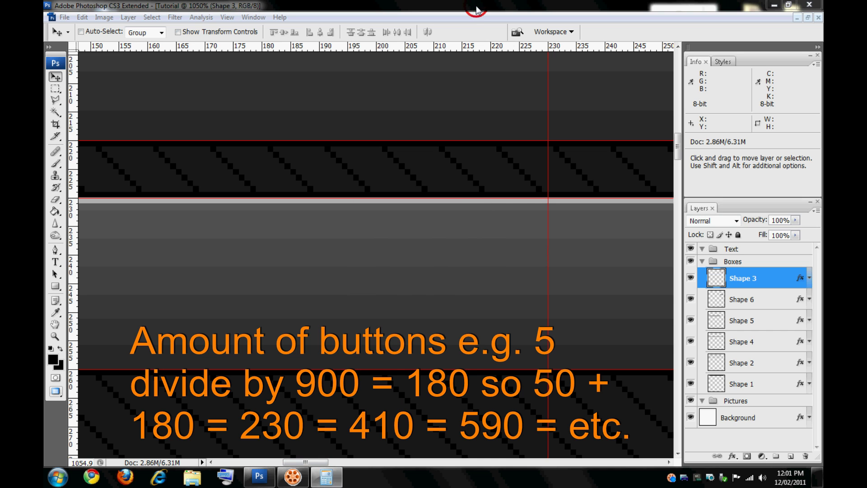
pyautogui.moveTo(308, 461); pyautogui.dragTo(396, 452)
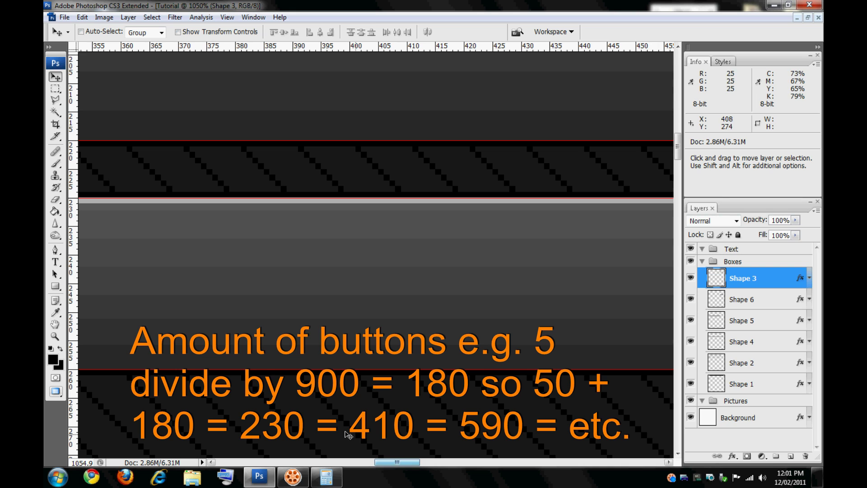
pyautogui.moveTo(75, 346); pyautogui.dragTo(407, 344)
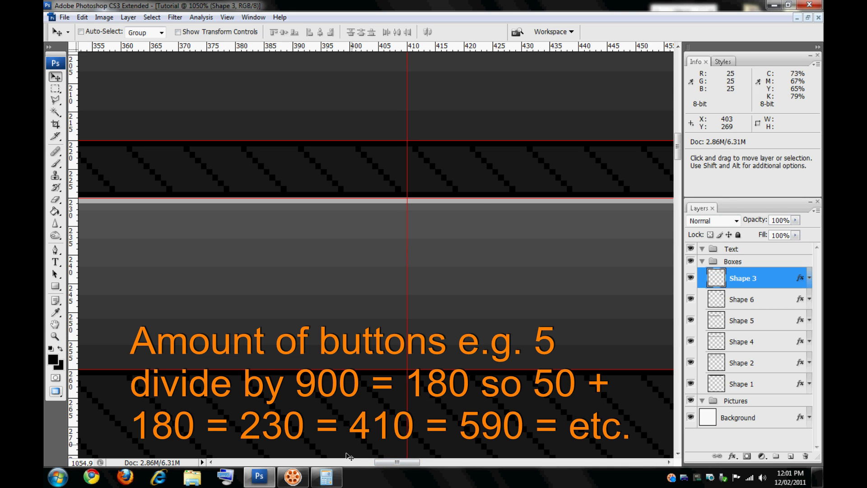
# - Add 180 again in the Calculator and place a third divider guide in Photoshop at 590 px across
pyautogui.click(326, 476)
pyautogui.click(460, 357)
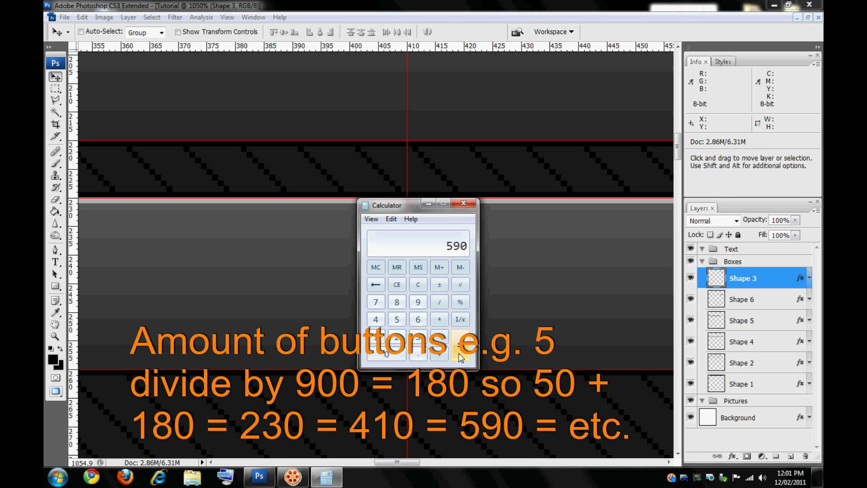
pyautogui.click(469, 6)
pyautogui.moveTo(391, 462); pyautogui.dragTo(464, 451)
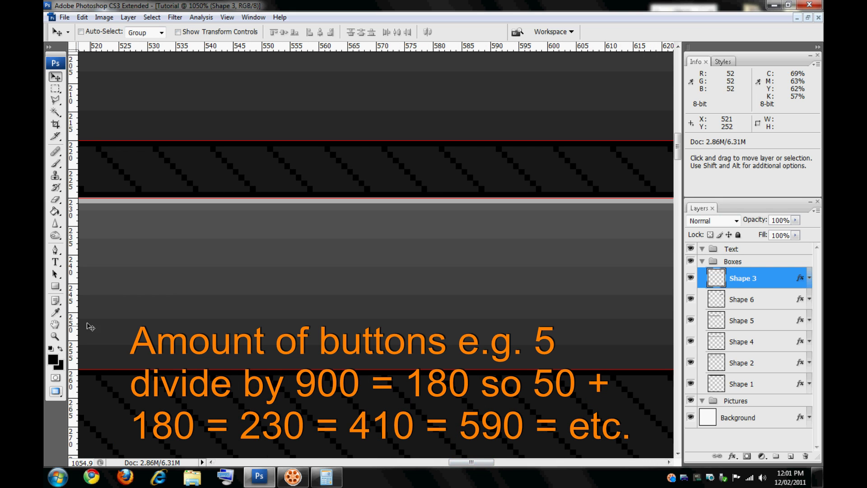
pyautogui.moveTo(481, 306); pyautogui.dragTo(490, 305)
# - Calculate the fourth divider's position by adding 180 again, and check the existing guides there and at the layout's right edge
pyautogui.moveTo(456, 462); pyautogui.dragTo(543, 462)
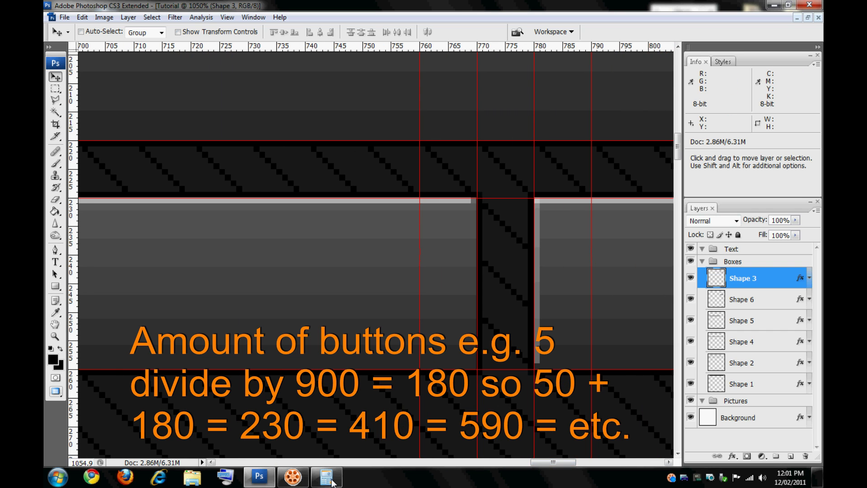
pyautogui.click(326, 477)
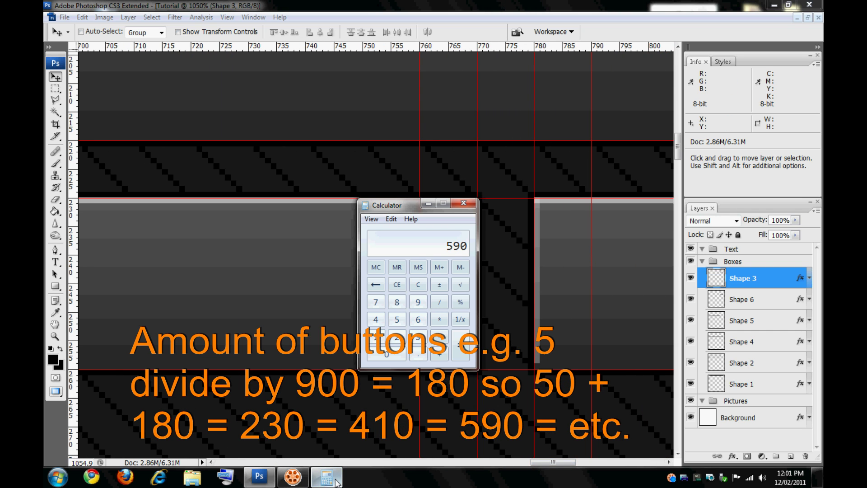
pyautogui.click(464, 357)
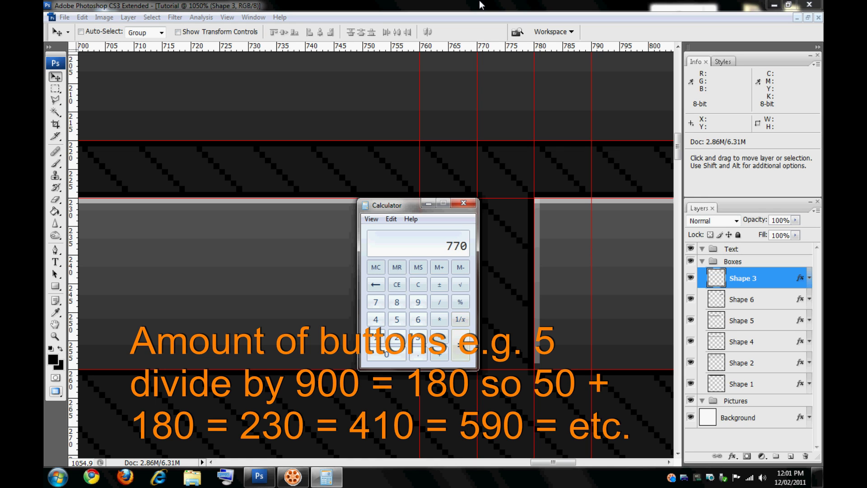
pyautogui.click(489, 13)
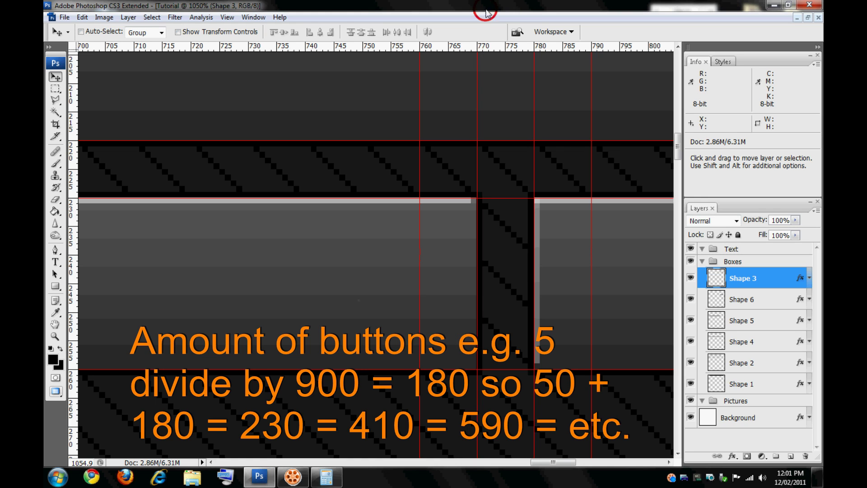
pyautogui.moveTo(534, 462); pyautogui.dragTo(550, 463)
pyautogui.moveTo(583, 460); pyautogui.dragTo(608, 458)
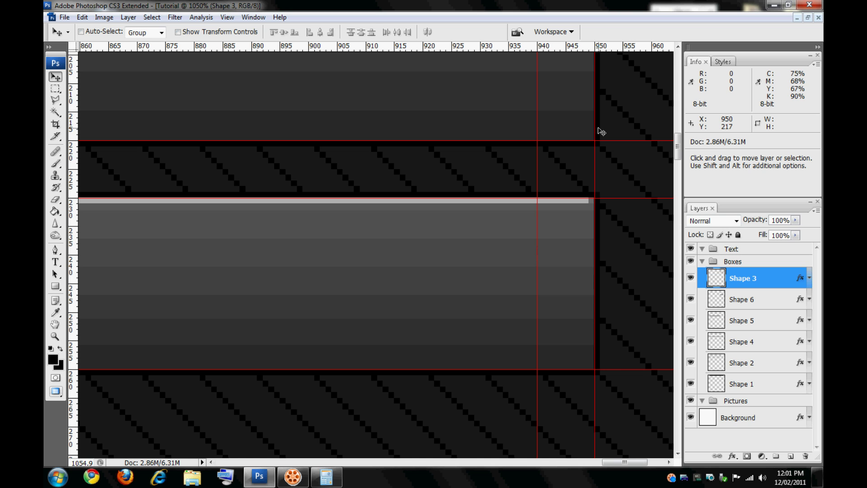
pyautogui.moveTo(618, 465); pyautogui.dragTo(256, 465)
pyautogui.scroll(5, 310, 300)
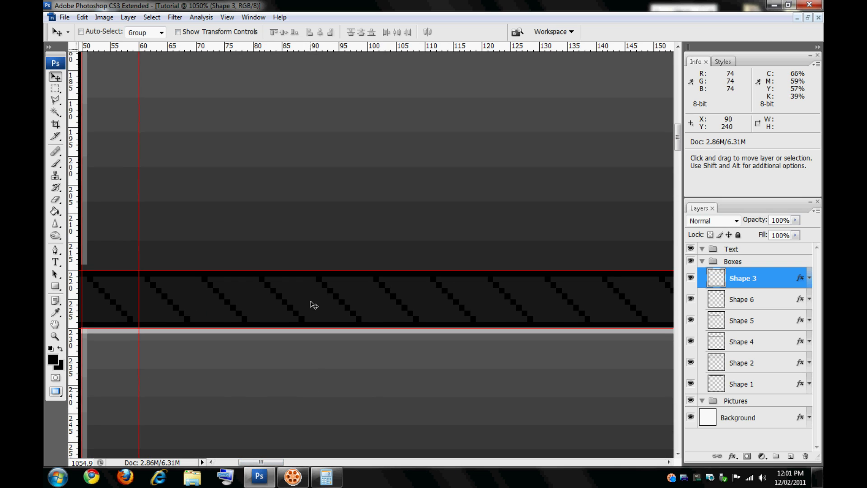
# - Identify Shape 1's box by toggling layer visibility, return to 100% zoom and rename the layer Welcome
pyautogui.click(691, 320)
pyautogui.click(691, 319)
pyautogui.click(708, 383)
pyautogui.click(690, 383)
pyautogui.click(691, 383)
pyautogui.press('z')
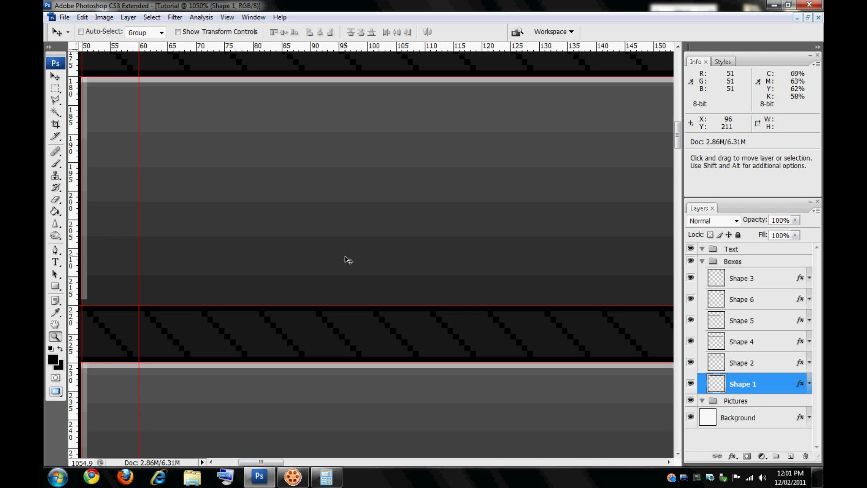
pyautogui.rightClick(348, 260)
pyautogui.click(362, 275)
pyautogui.click(690, 383)
pyautogui.click(691, 383)
pyautogui.doubleClick(733, 384)
pyautogui.write('Welcome')
# - Identify the boxes of Shape 2 and Shape 4 by toggling their visibility, and rename the layers Header and Navigation
pyautogui.click(690, 361)
pyautogui.click(691, 361)
pyautogui.doubleClick(735, 363)
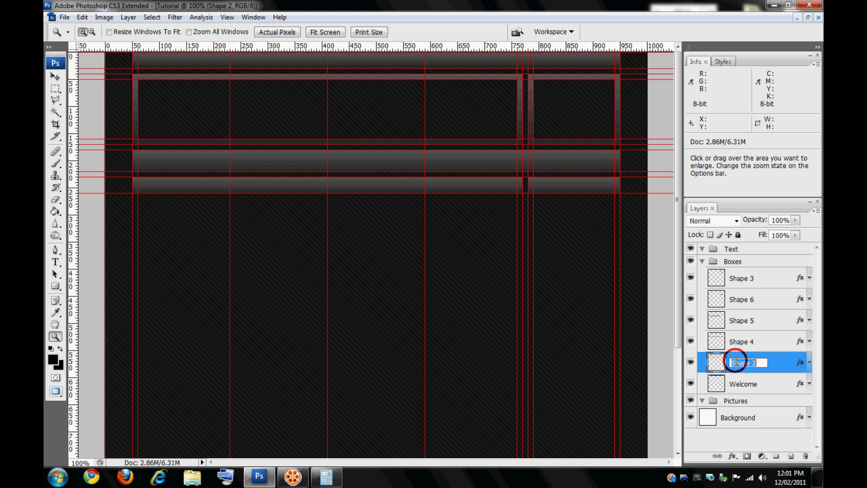
pyautogui.click(747, 344)
pyautogui.click(691, 341)
pyautogui.click(691, 341)
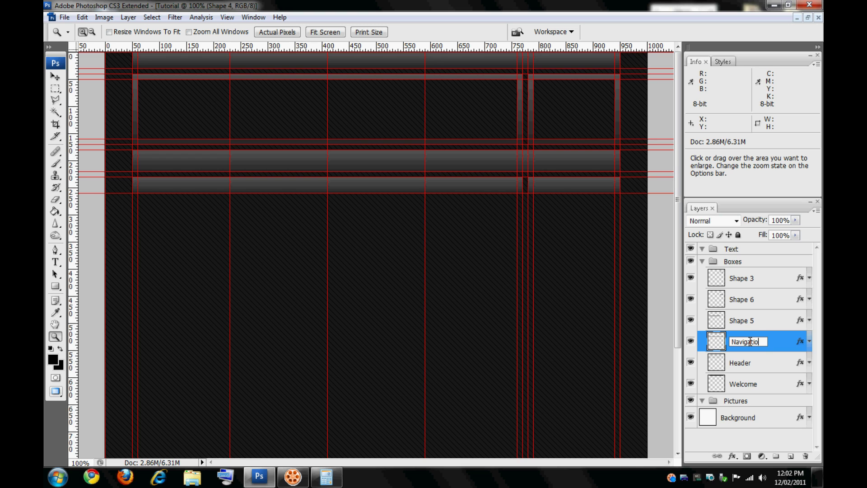
# - Identify Shape 5's box by toggling its visibility, and rename the layers Shape 5 and Shape 6 as Content and Sub-Content
pyautogui.click(690, 320)
pyautogui.click(690, 321)
pyautogui.doubleClick(752, 322)
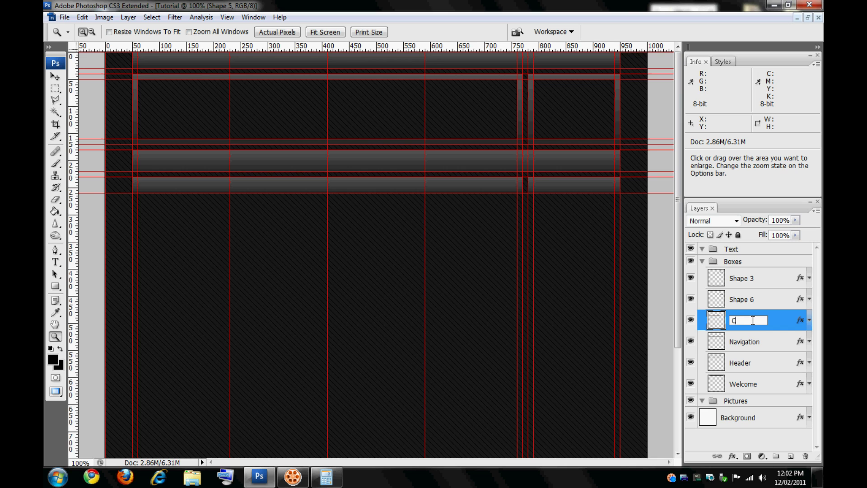
pyautogui.doubleClick(741, 298)
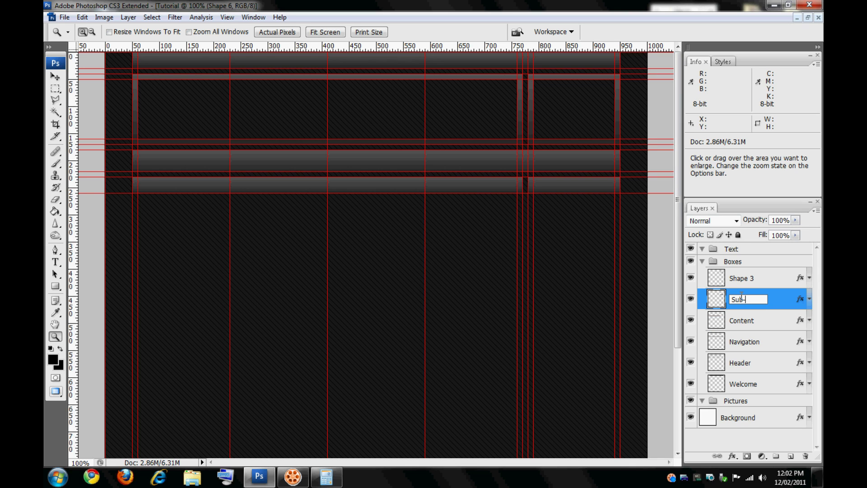
# - Identify Shape 3's box by toggling its visibility, and rename the layer Logo
pyautogui.click(690, 278)
pyautogui.click(690, 277)
pyautogui.click(690, 277)
pyautogui.doubleClick(737, 278)
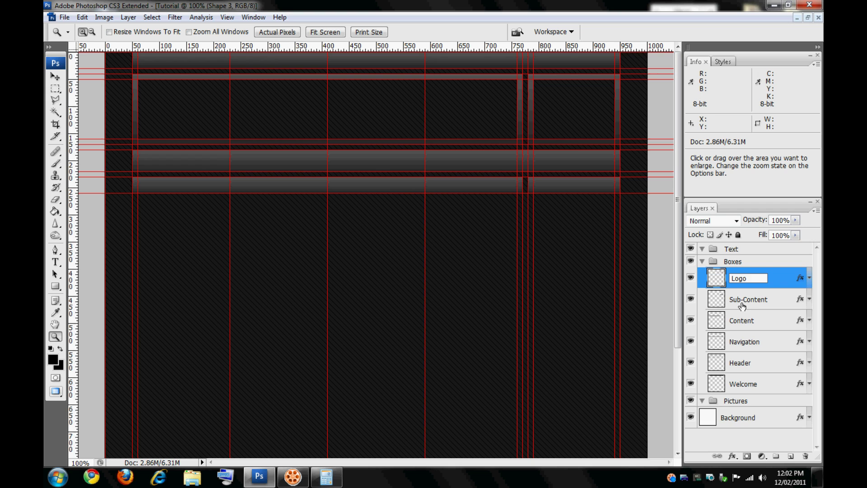
# - Cut a one-pixel column out of the Navigation layer at the 230 px guide and check the divider with guides and selection hidden
pyautogui.click(762, 347)
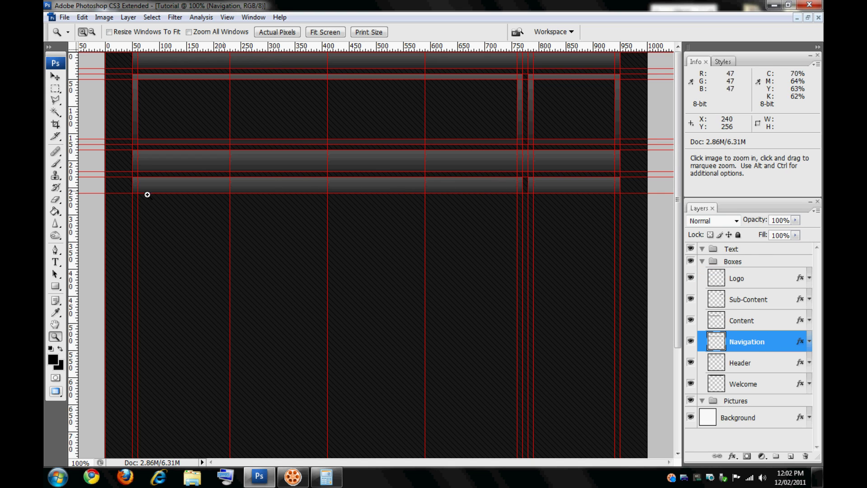
pyautogui.moveTo(247, 186); pyautogui.dragTo(196, 136)
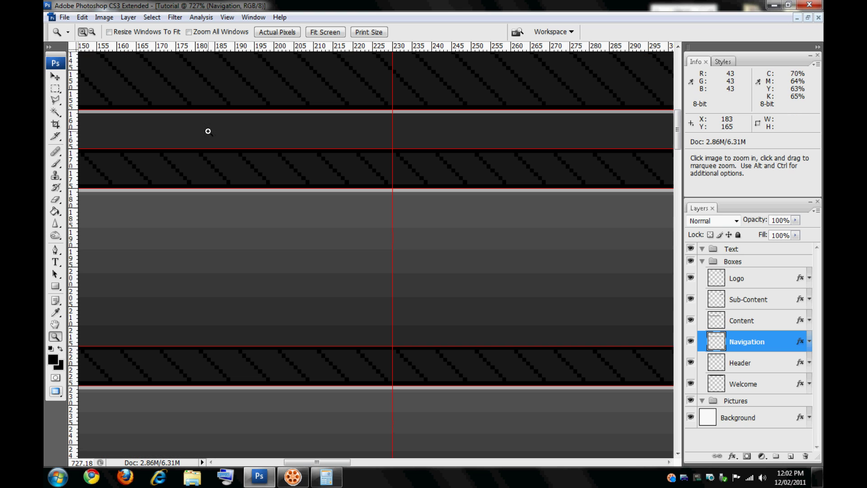
pyautogui.click(61, 90)
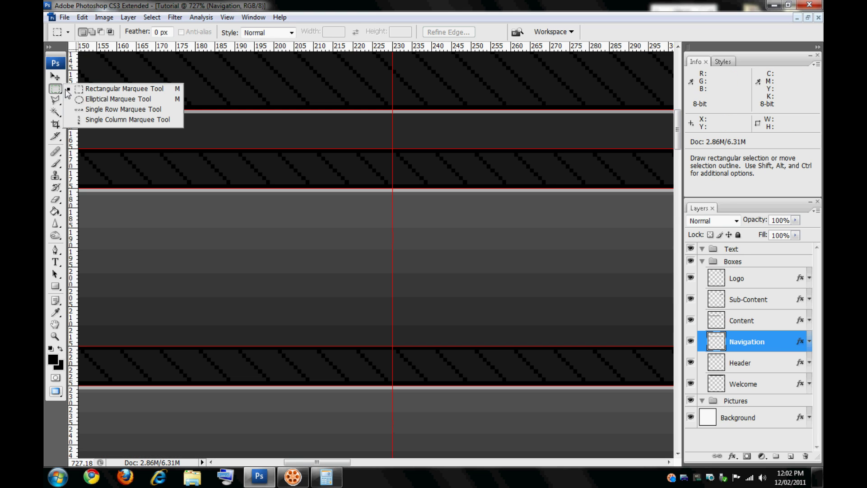
pyautogui.click(103, 120)
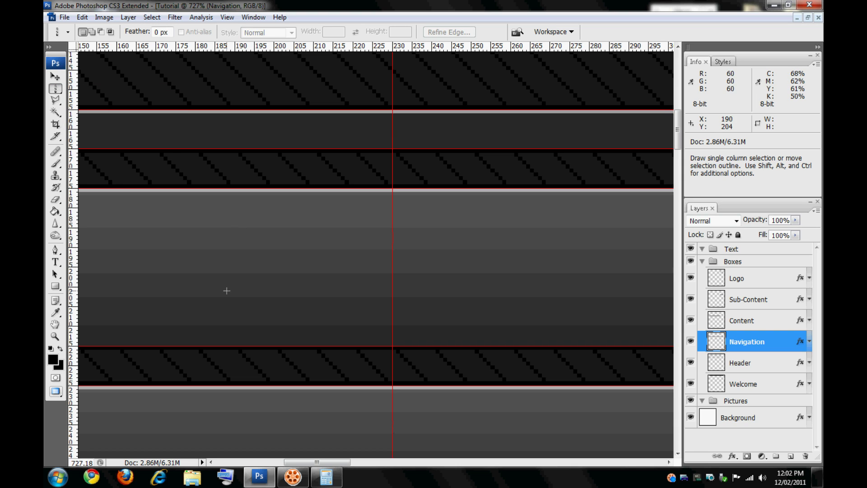
pyautogui.click(393, 328)
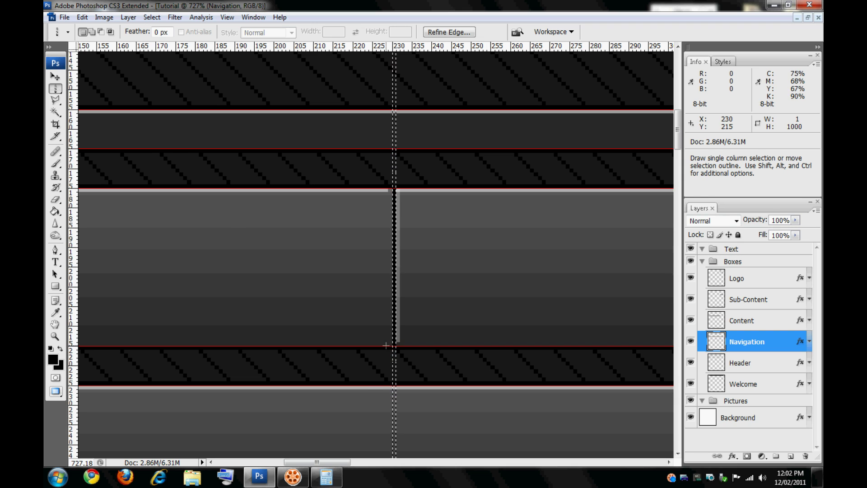
pyautogui.click(307, 271)
pyautogui.hotkey('ctrl', 'h')
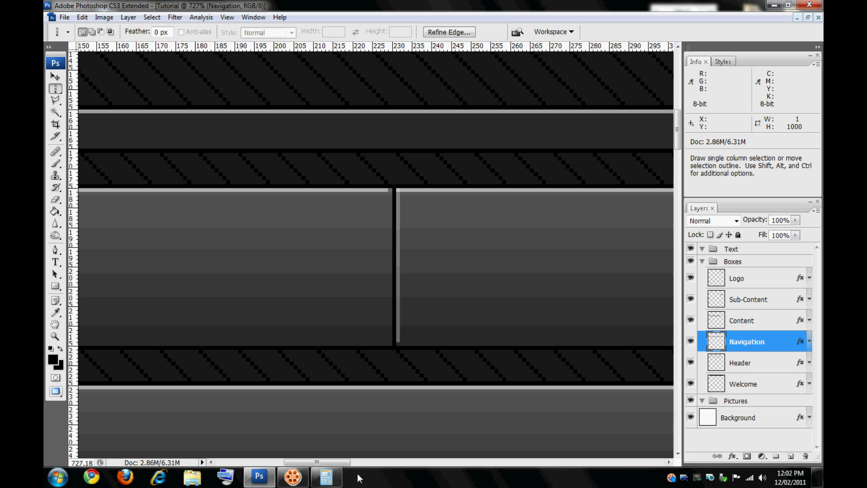
# - Show the guides again and cut the second one-pixel divider from the Navigation layer at the 410 px guide
pyautogui.moveTo(349, 463); pyautogui.dragTo(402, 462)
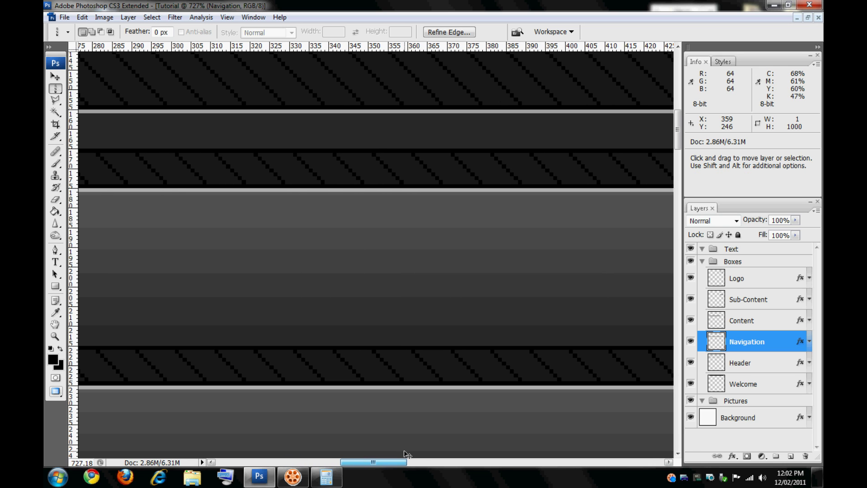
pyautogui.hotkey('ctrl', 'h')
pyautogui.hscroll(5, 442, 364)
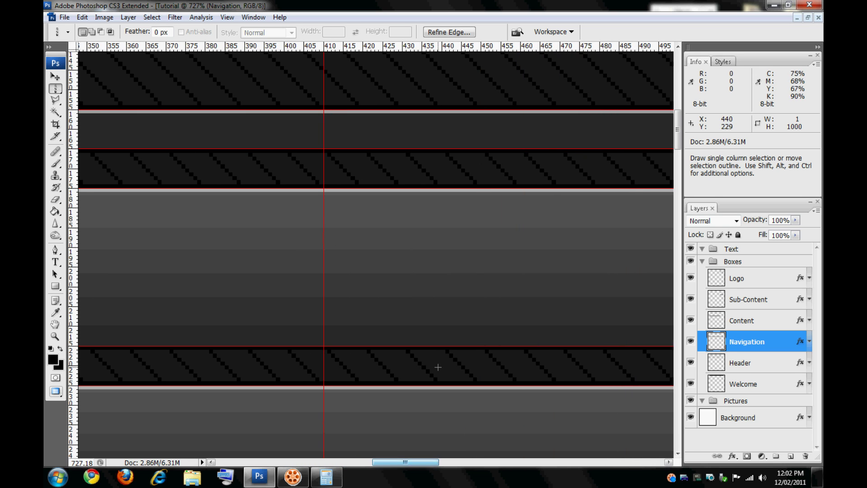
pyautogui.click(330, 337)
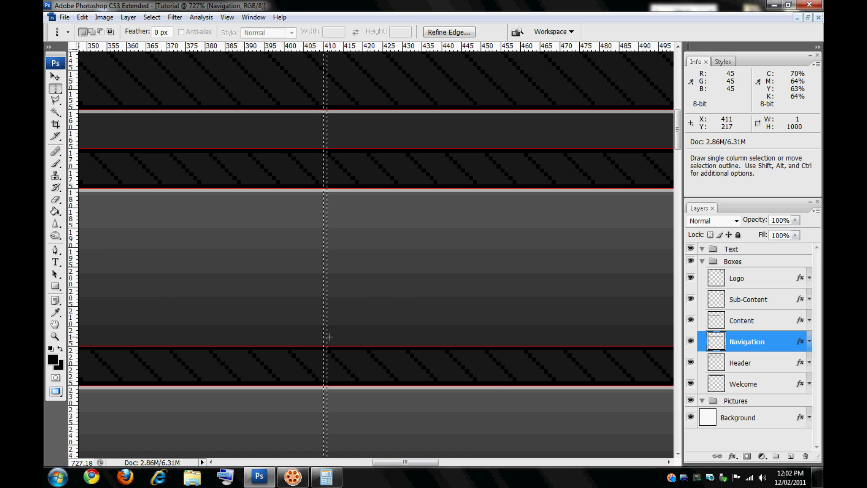
# - Cut the third and fourth one-pixel dividers from the Navigation layer at 590 px and 770 px across
pyautogui.moveTo(405, 462); pyautogui.dragTo(496, 462)
pyautogui.click(244, 305)
pyautogui.press('Delete')
pyautogui.moveTo(482, 463); pyautogui.dragTo(601, 463)
pyautogui.click(435, 275)
pyautogui.press('Delete')
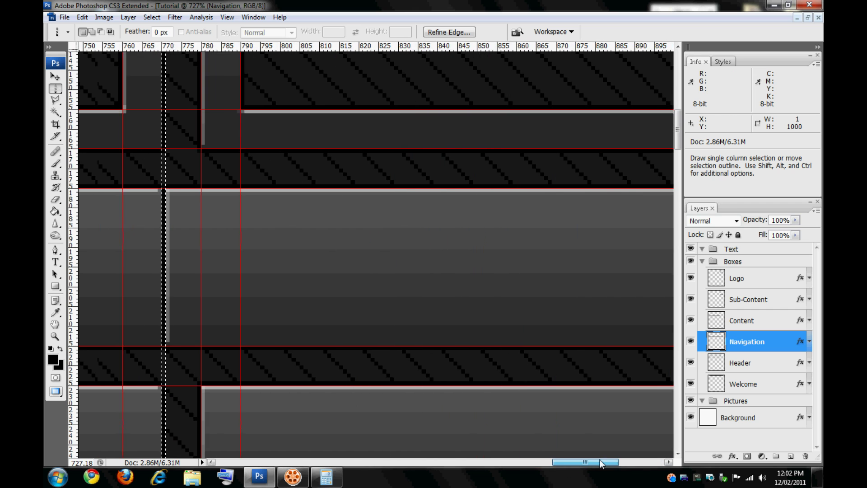
# - Return to 100% zoom, clear the column selection and hide the guides to view the divided navigation bar
pyautogui.hotkey('ctrl', 'alt', '0')
pyautogui.press('z')
pyautogui.rightClick(378, 258)
pyautogui.click(394, 279)
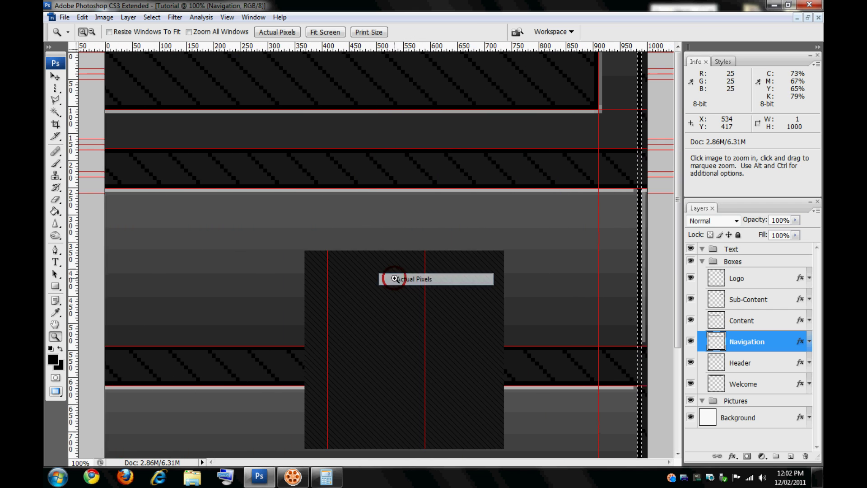
pyautogui.click(59, 90)
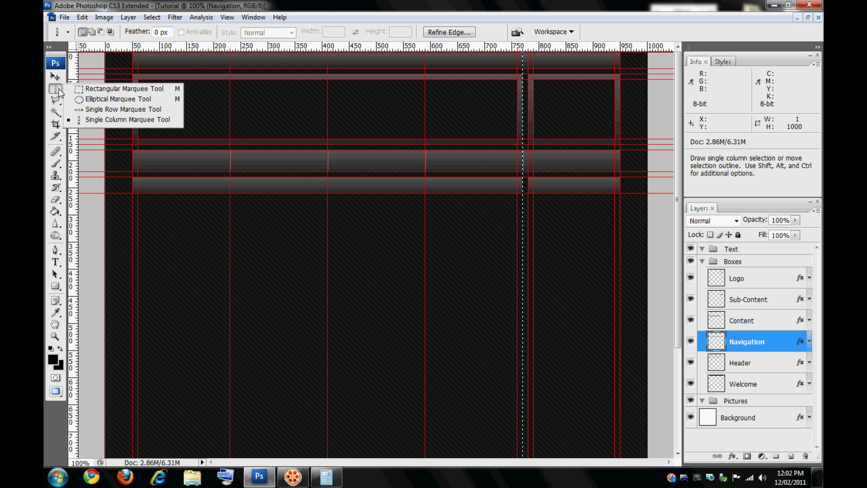
pyautogui.click(83, 90)
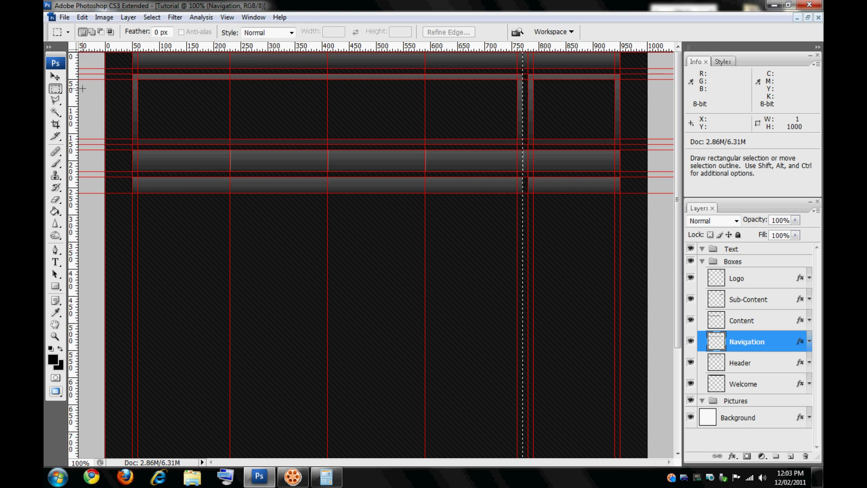
pyautogui.hotkey('ctrl', ';')
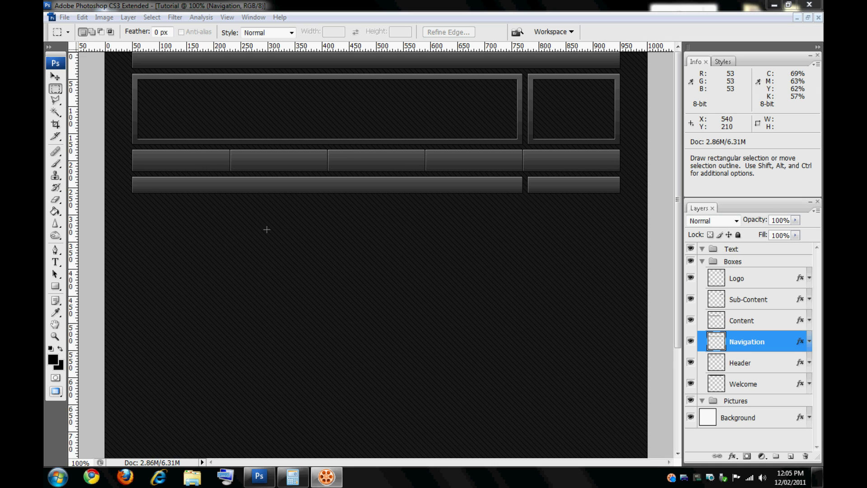
# - Show the guides again, collapse the Boxes group and select the Text group
pyautogui.press('v')
pyautogui.hotkey('ctrl', ';')
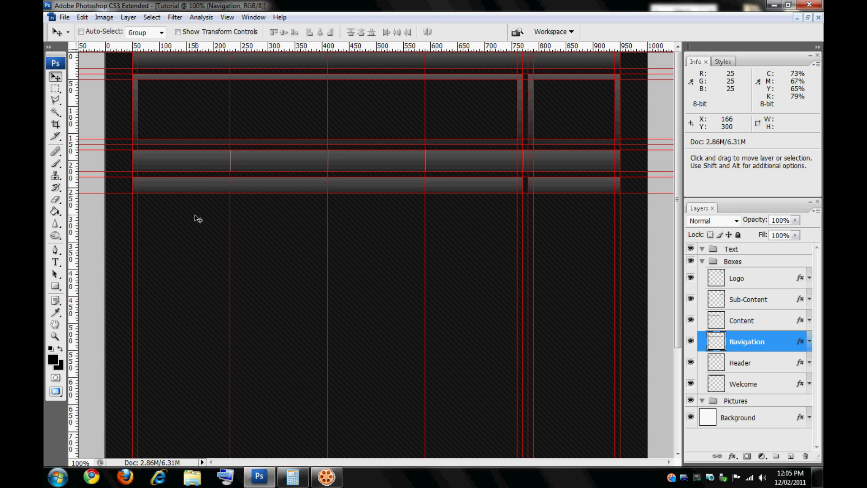
pyautogui.click(703, 262)
pyautogui.click(723, 252)
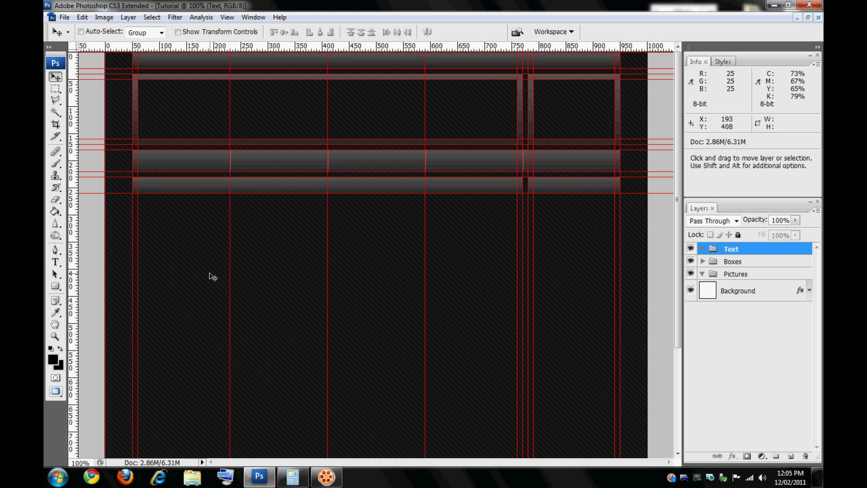
# - Create a centre-aligned 180 x 40 px text box over the first navigation button and enter HOME in it
pyautogui.press('t')
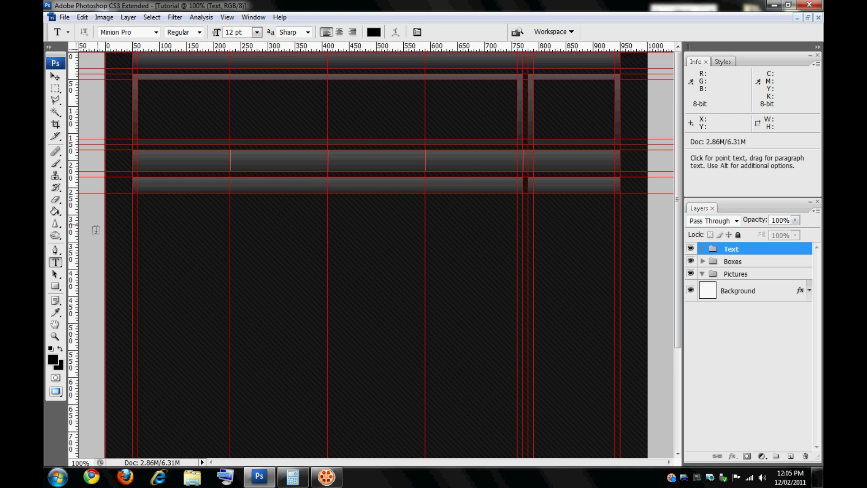
pyautogui.press('z')
pyautogui.moveTo(129, 184); pyautogui.dragTo(245, 131)
pyautogui.press('t')
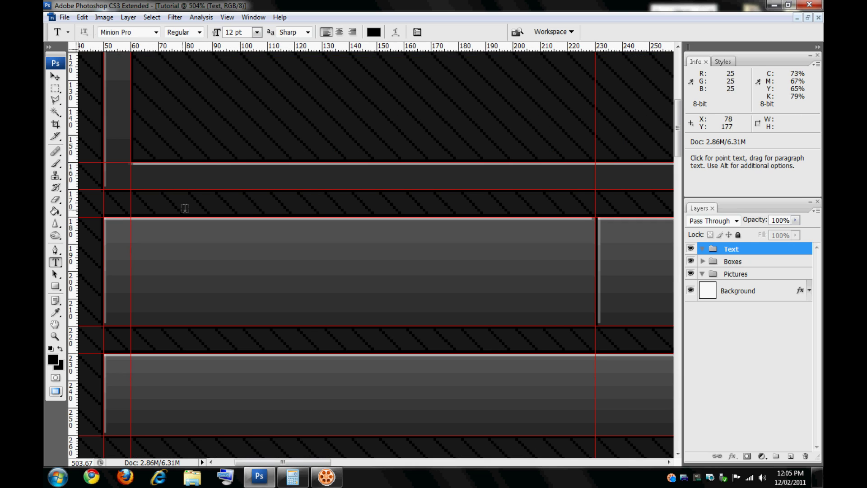
pyautogui.moveTo(105, 217); pyautogui.dragTo(595, 325)
pyautogui.hotkey('ctrl', 'shift', 'c')
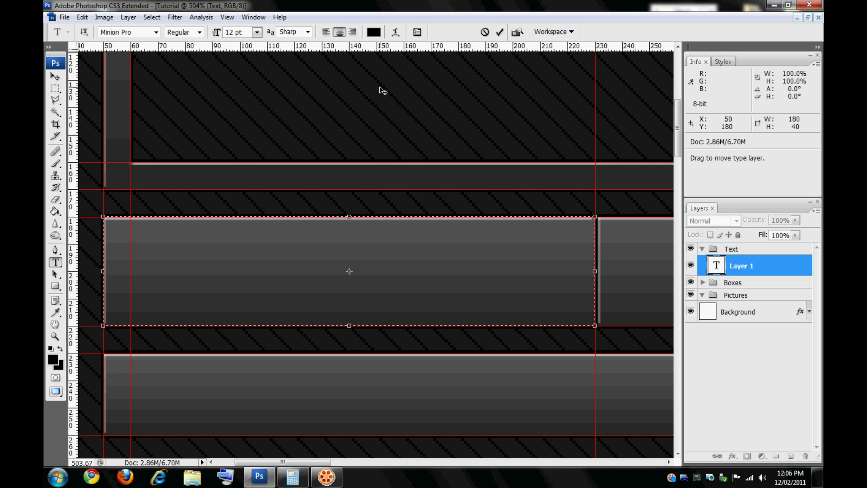
pyautogui.write('HOME')
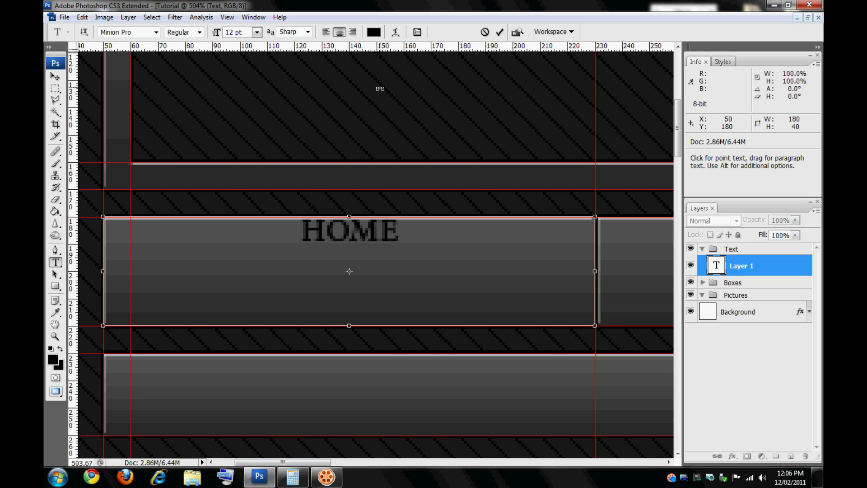
# - Set the HOME text's font to Arial and its size to 16 pt
pyautogui.hotkey('ctrl', 'a')
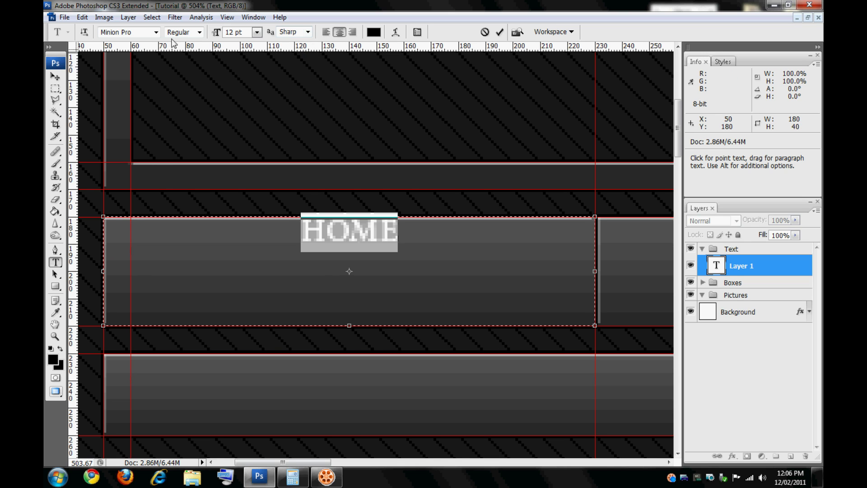
pyautogui.click(155, 32)
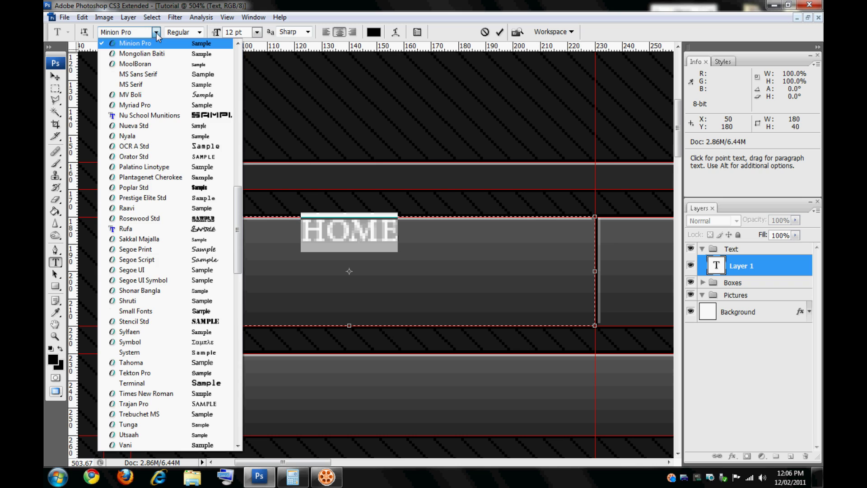
pyautogui.click(141, 32)
pyautogui.click(143, 32)
pyautogui.write('Ari')
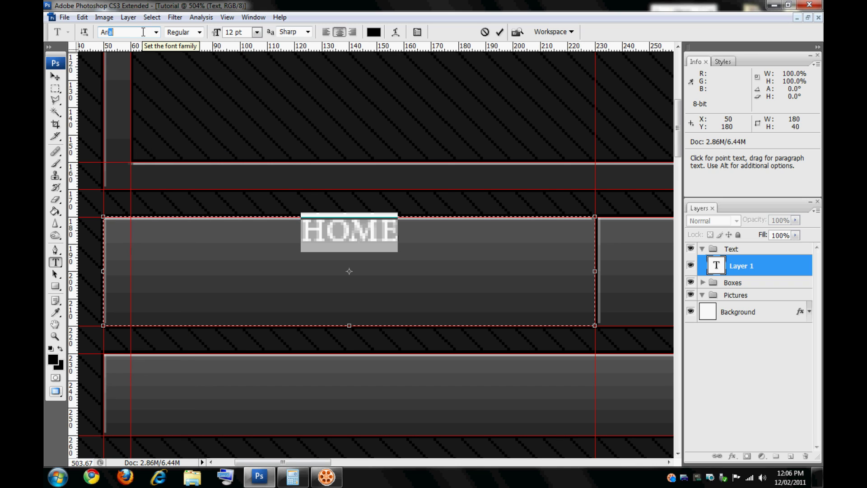
pyautogui.press('Return')
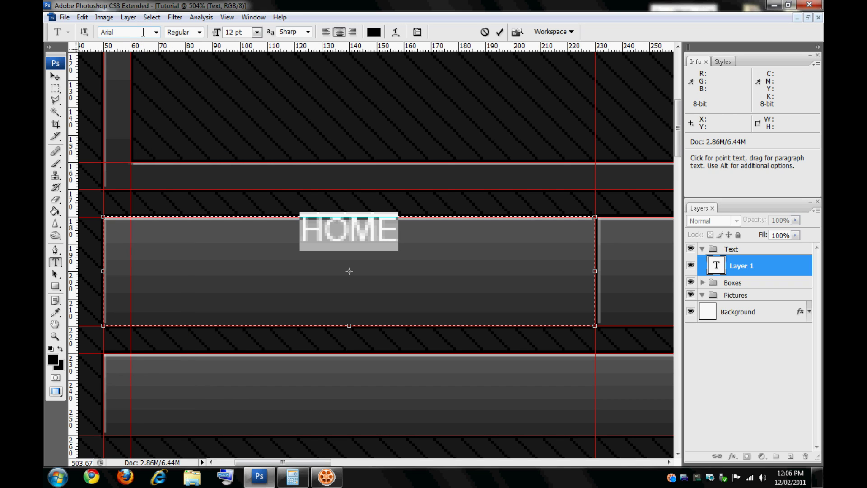
pyautogui.doubleClick(230, 31)
pyautogui.write('16')
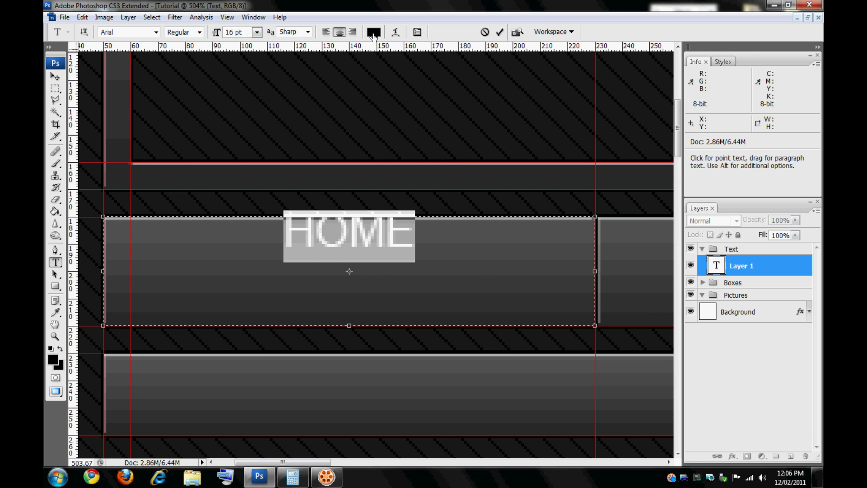
# - Change the HOME text's color to white and commit the text layer
pyautogui.click(374, 33)
pyautogui.moveTo(436, 213); pyautogui.dragTo(368, 213)
pyautogui.click(615, 204)
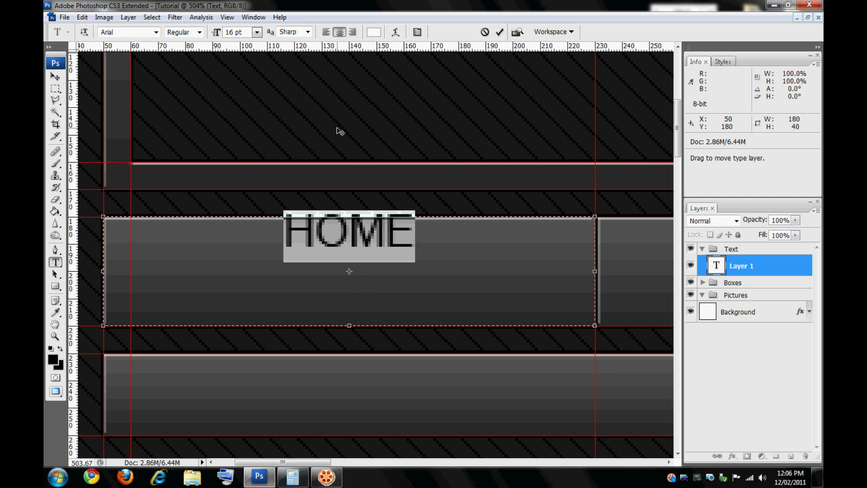
pyautogui.click(55, 78)
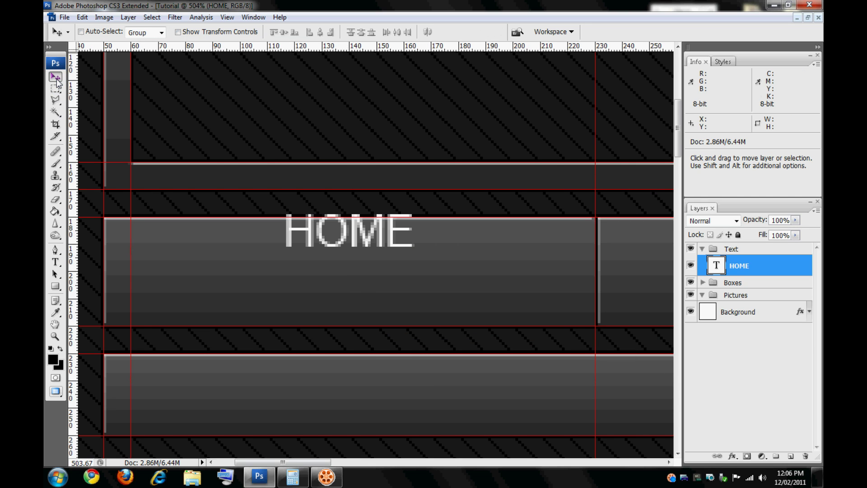
# - Add a 180 x 40 px text box over the second navigation button reading INFORMATION and commit it
pyautogui.moveTo(302, 462); pyautogui.dragTo(379, 463)
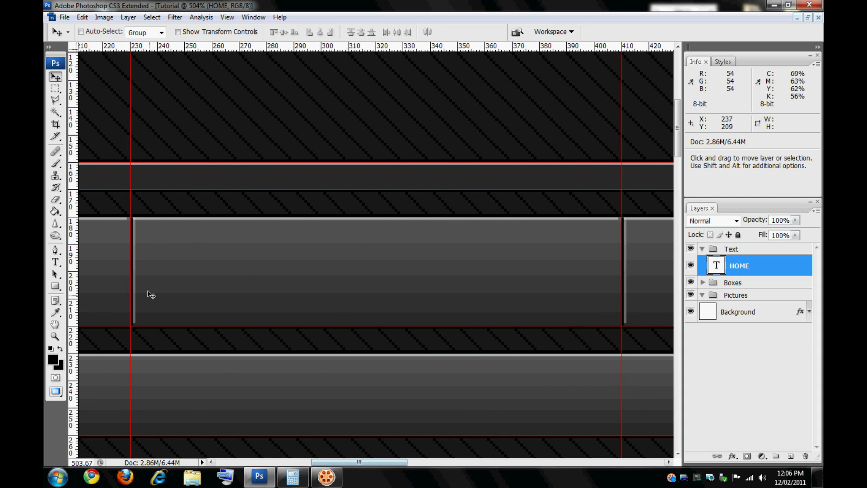
pyautogui.press('t')
pyautogui.moveTo(131, 217); pyautogui.dragTo(623, 325)
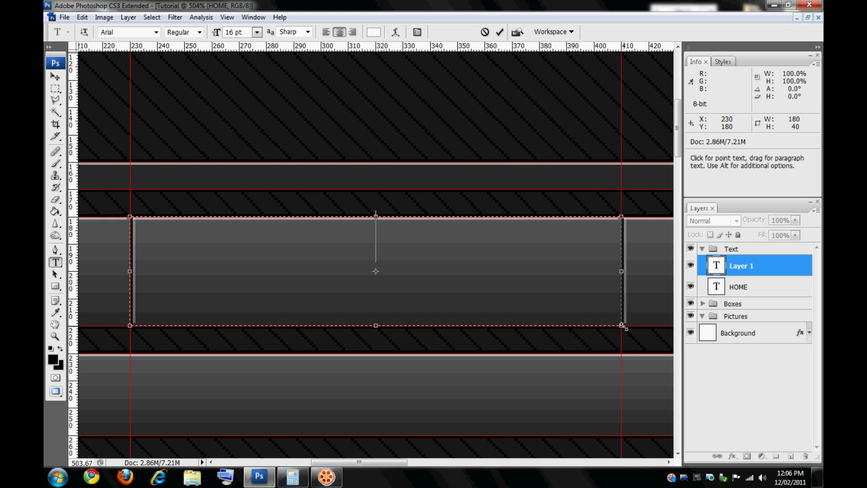
pyautogui.write('INFORMATIONA')
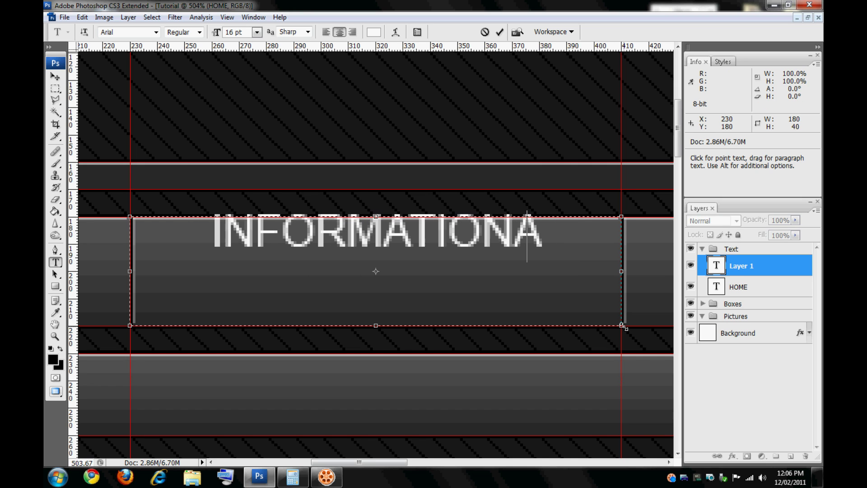
pyautogui.press('BackSpace')
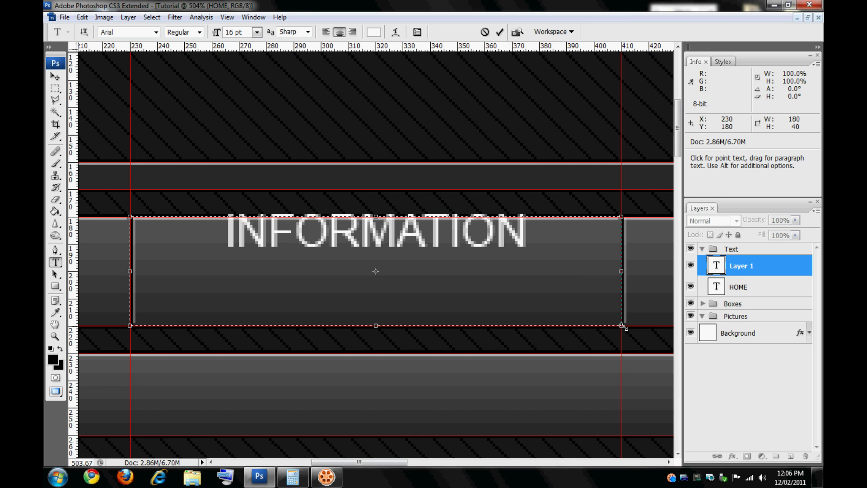
pyautogui.click(56, 78)
# - Add a 180 x 40 px text box over the third navigation button reading EXAMPLES and commit it
pyautogui.moveTo(407, 462); pyautogui.dragTo(481, 461)
pyautogui.press('t')
pyautogui.moveTo(177, 219); pyautogui.dragTo(560, 325)
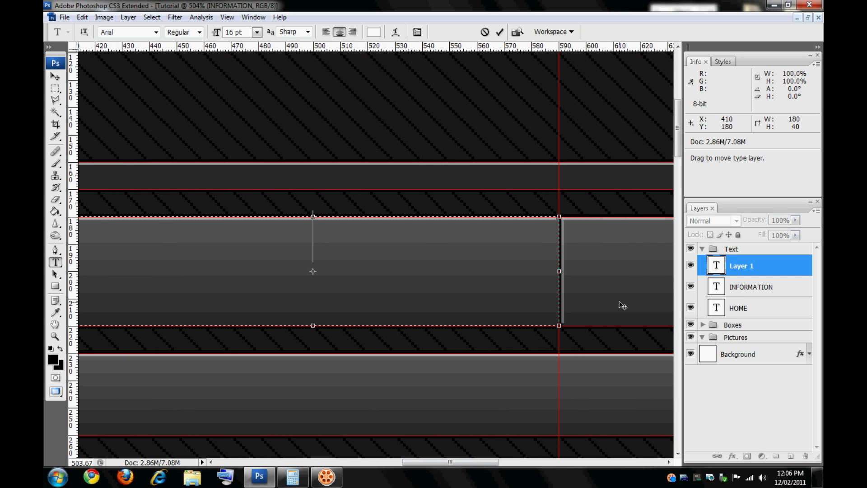
pyautogui.write('EXAMPLES')
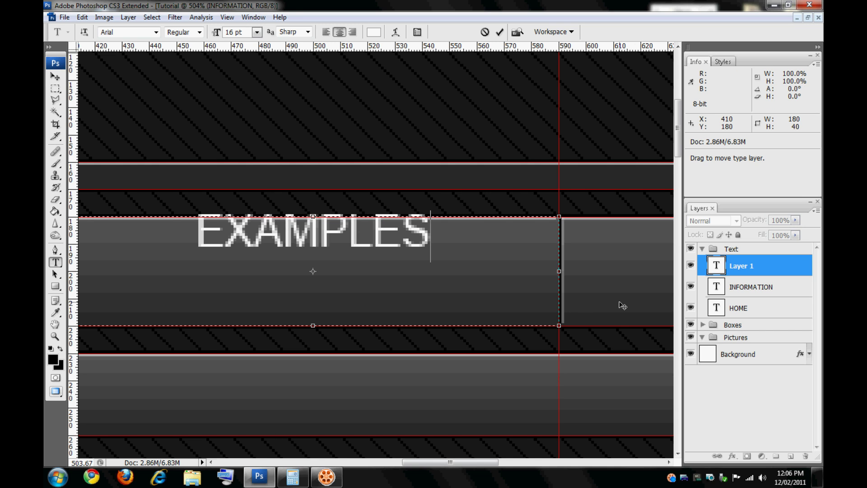
pyautogui.moveTo(474, 463); pyautogui.dragTo(541, 459)
pyautogui.hotkey('ctrl', 'Return')
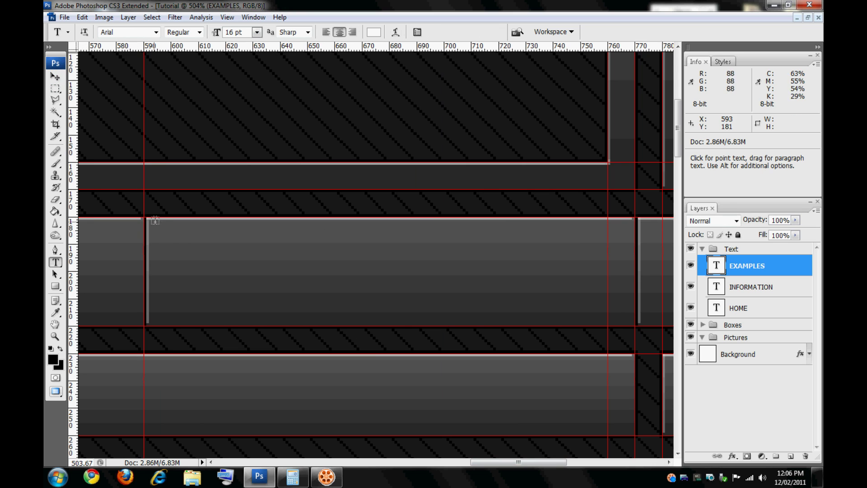
# - Add a text box about 179 x 40 px over the fourth navigation button and enter HELP in it
pyautogui.moveTo(144, 217); pyautogui.dragTo(632, 324)
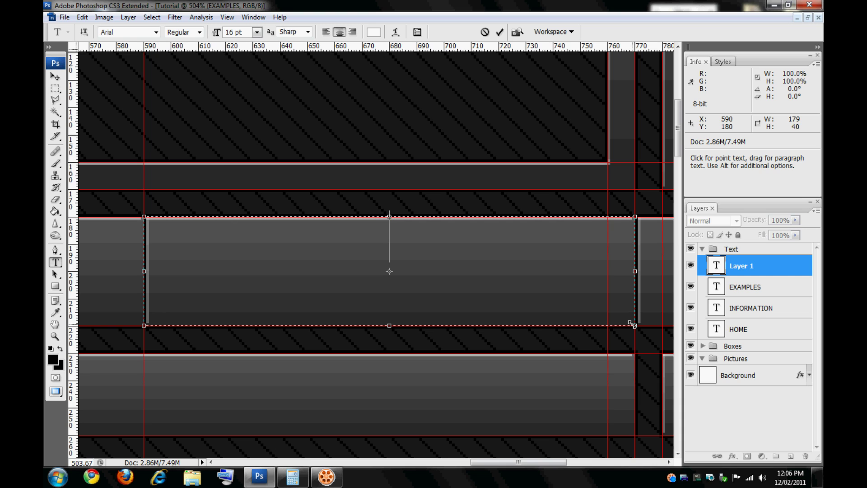
pyautogui.write('h')
pyautogui.press('BackSpace')
pyautogui.write('HELP')
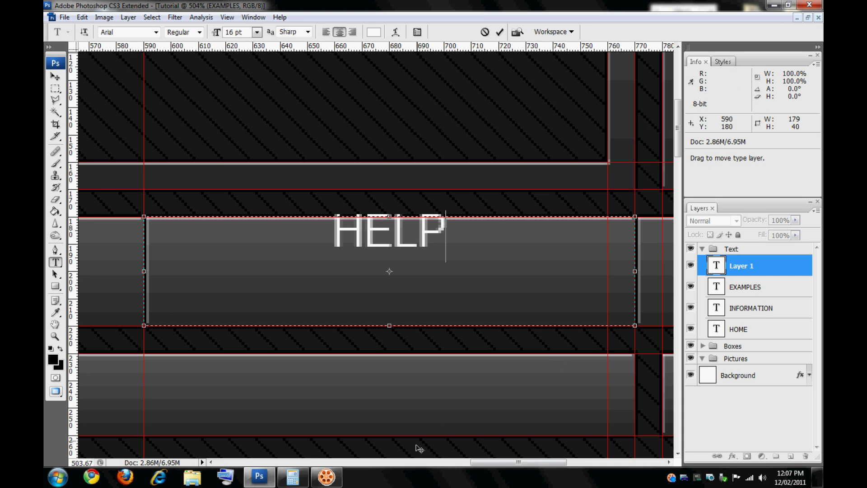
pyautogui.moveTo(497, 460); pyautogui.dragTo(515, 461)
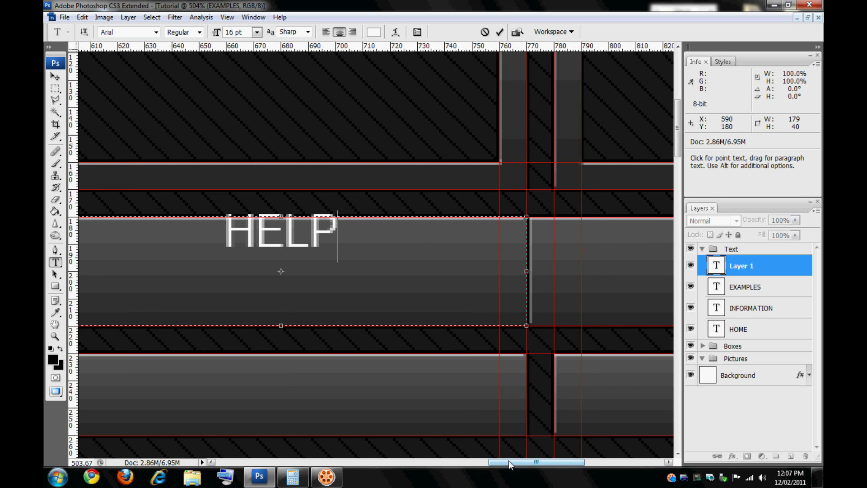
# - Replace the fourth navigation button's text with FAQ and commit the text layer
pyautogui.press('BackSpace')
pyautogui.press('BackSpace')
pyautogui.press('BackSpace')
pyautogui.press('BackSpace')
pyautogui.write('FA')
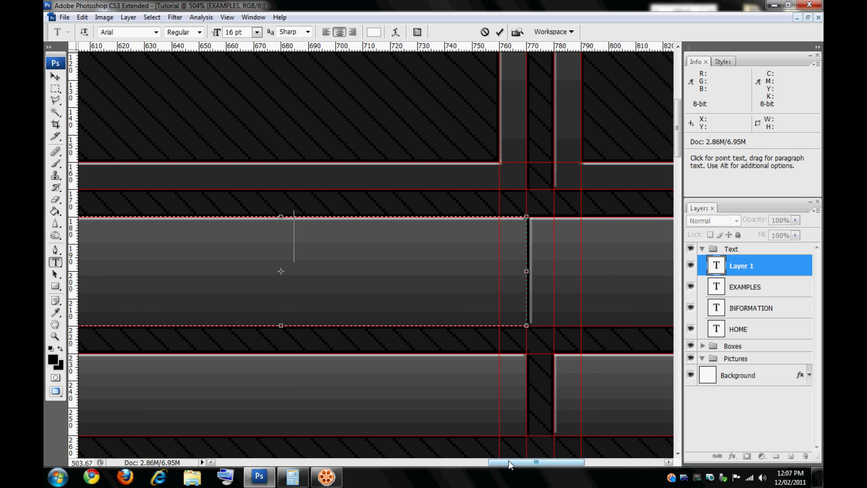
pyautogui.write('Q')
pyautogui.moveTo(509, 460); pyautogui.dragTo(570, 464)
pyautogui.click(55, 76)
# - Add a 180 x 40 px text box over the fifth navigation button reading ABOUT and commit it
pyautogui.press('t')
pyautogui.moveTo(153, 216); pyautogui.dragTo(537, 325)
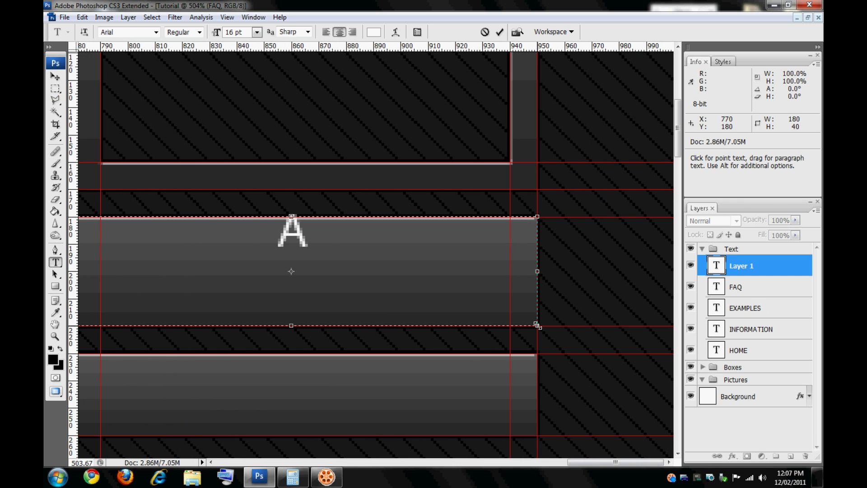
pyautogui.write('BOUT')
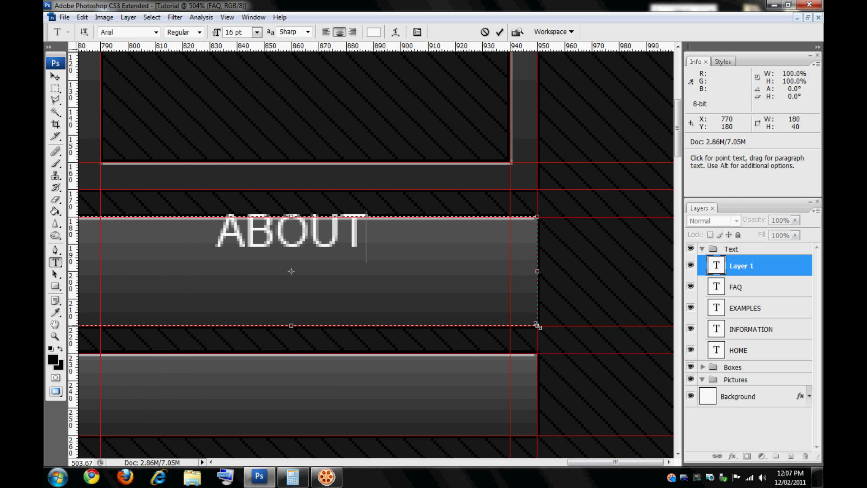
pyautogui.click(55, 77)
# - Show the whole layout at actual pixel size with the guides hidden
pyautogui.rightClick(137, 213)
pyautogui.press('Escape')
pyautogui.rightClick(198, 143)
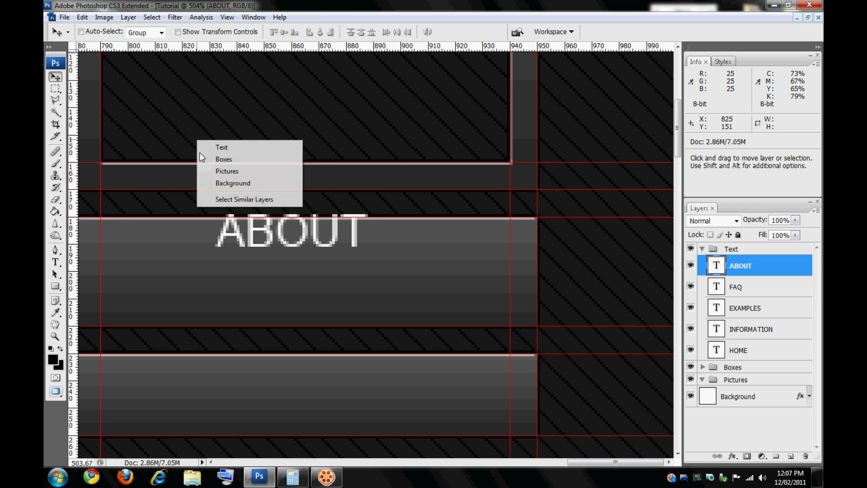
pyautogui.press('Escape')
pyautogui.press('z')
pyautogui.rightClick(219, 192)
pyautogui.click(242, 210)
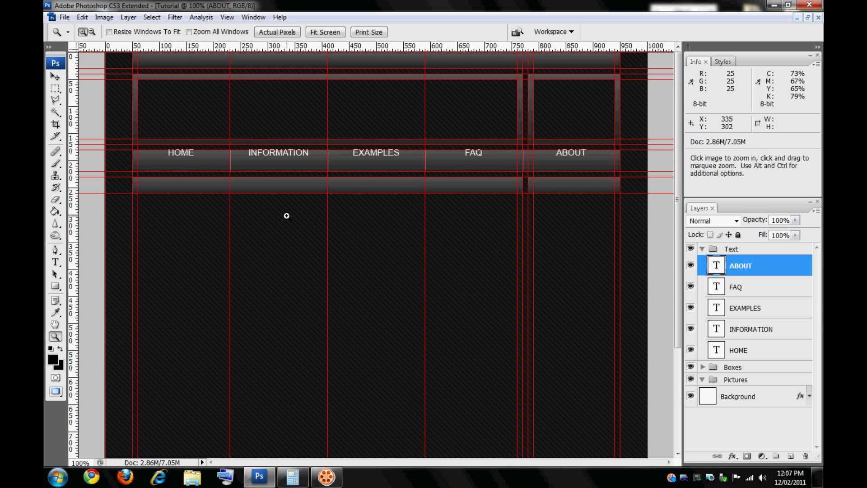
pyautogui.hotkey('ctrl', ';')
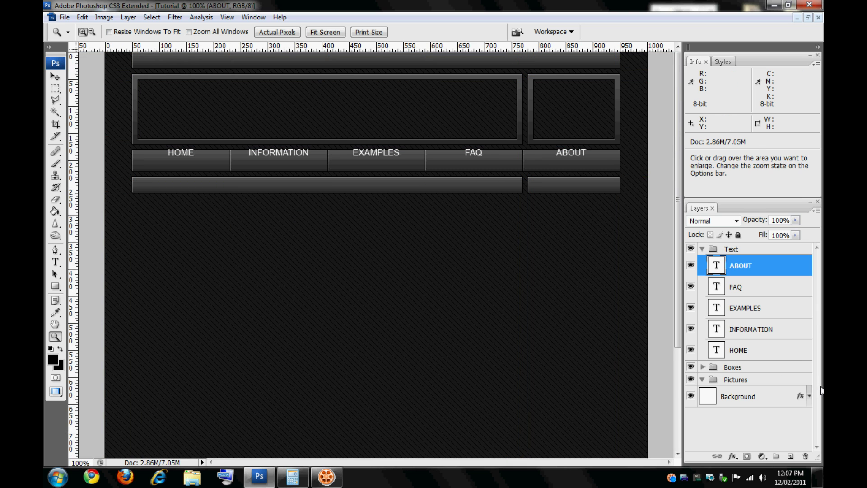
# - Select all five navigation text layers and nudge them down together until they are vertically centred in their buttons
pyautogui.keyDown('shift'); pyautogui.click(797, 356); pyautogui.keyUp('shift')
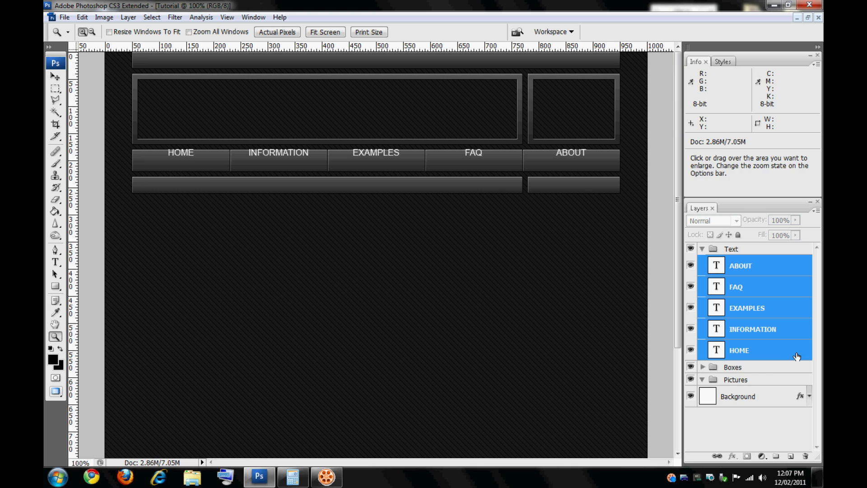
pyautogui.click(54, 78)
pyautogui.press('Down')
pyautogui.press('Down')
pyautogui.press('Down')
pyautogui.press('Down')
pyautogui.press('Down')
pyautogui.press('Down')
pyautogui.press('Down')
pyautogui.press('Down')
pyautogui.press('Down')
pyautogui.press('Down')
pyautogui.press('Down')
pyautogui.press('Down')
pyautogui.press('Down')
pyautogui.press('Down')
pyautogui.press('Down')
pyautogui.press('Down')
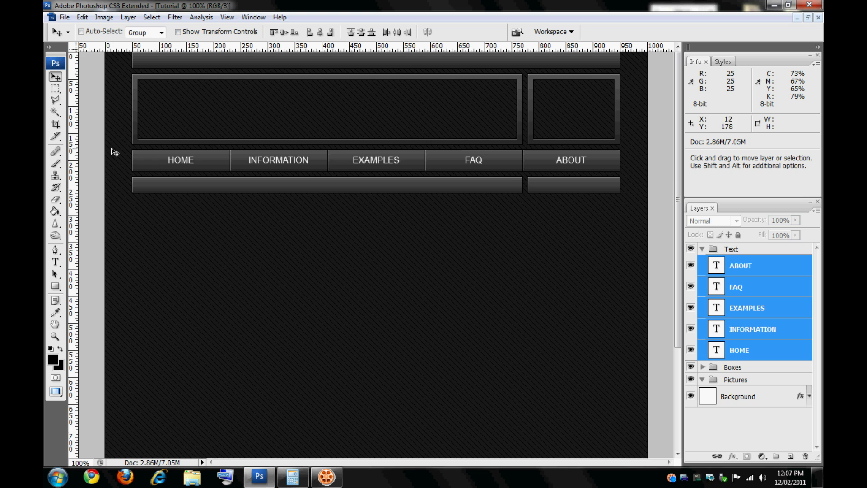
# - Show the guides and add a 720 x 30 px text box over the wide bar below the navigation reading HOME
pyautogui.hotkey('ctrl', ';')
pyautogui.press('t')
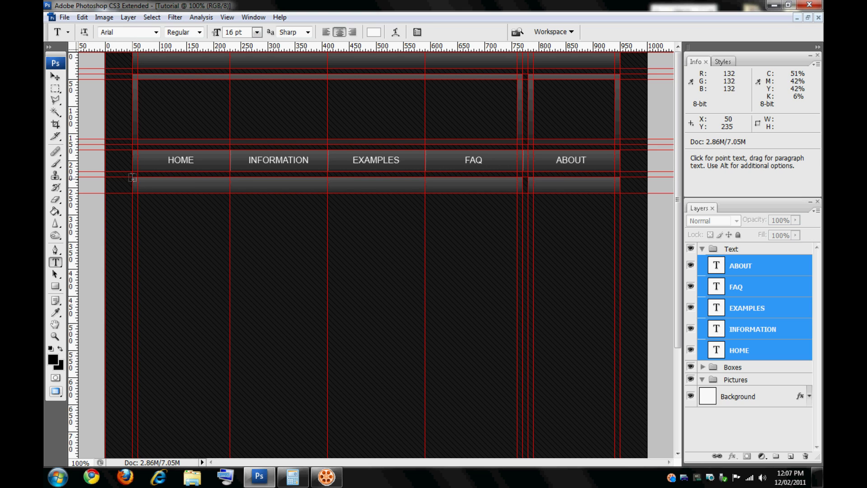
pyautogui.moveTo(132, 176); pyautogui.dragTo(520, 192)
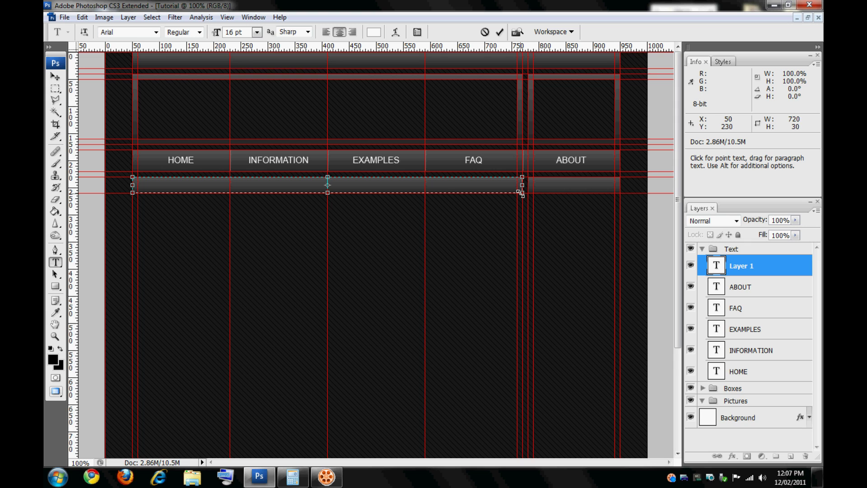
pyautogui.write('HOME')
# - Set the wide bar's HOME text to 14 pt and commit the text layer
pyautogui.hotkey('ctrl', 'a')
pyautogui.doubleClick(229, 32)
pyautogui.write('14')
pyautogui.press('Return')
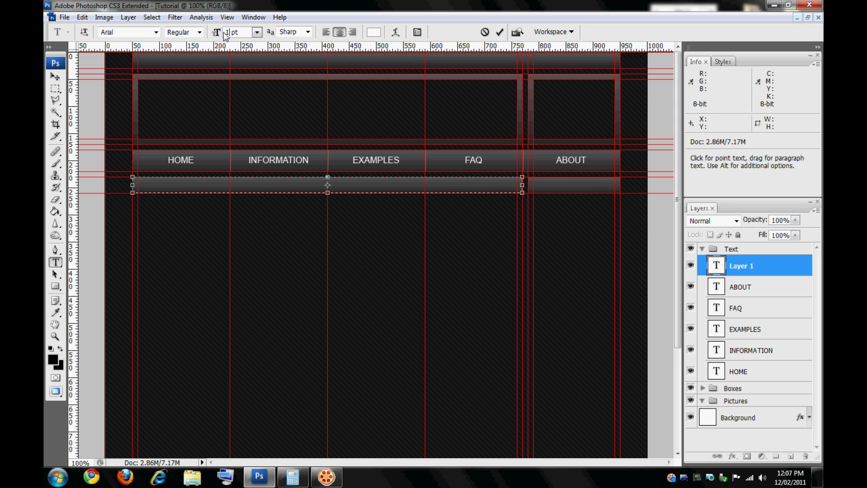
pyautogui.click(54, 77)
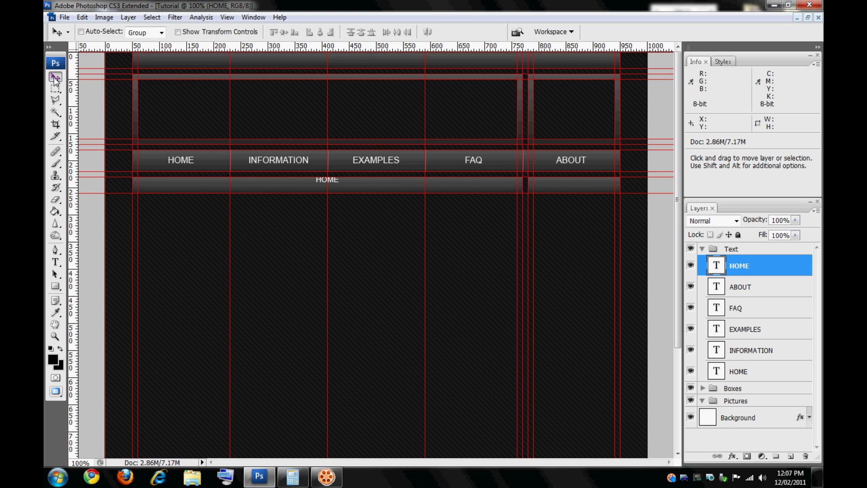
# - Add a 170 x 30 px text box over the narrow bar beside the HOME bar reading NEWS and commit it
pyautogui.press('t')
pyautogui.moveTo(528, 177); pyautogui.dragTo(618, 192)
pyautogui.write('new')
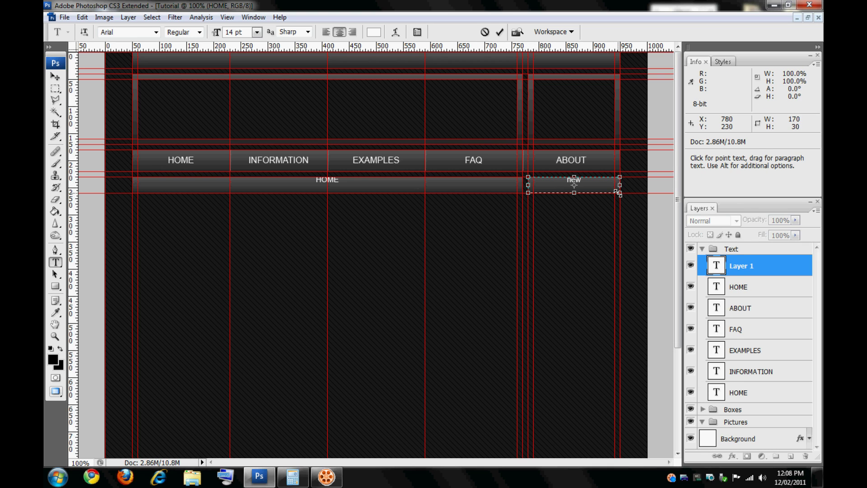
pyautogui.write('NEWS')
pyautogui.click(55, 78)
# - Hide the guides and nudge the NEWS text and the wide bar's HOME text down to centre them vertically in their bars
pyautogui.keyDown('ctrl'); pyautogui.click(758, 290); pyautogui.keyUp('ctrl')
pyautogui.hotkey('ctrl', ';')
pyautogui.press('Down')
pyautogui.press('Down')
pyautogui.press('Down')
pyautogui.press('Down')
pyautogui.press('Down')
pyautogui.press('Down')
pyautogui.press('Down')
pyautogui.press('Down')
pyautogui.press('Down')
pyautogui.press('Down')
pyautogui.press('Down')
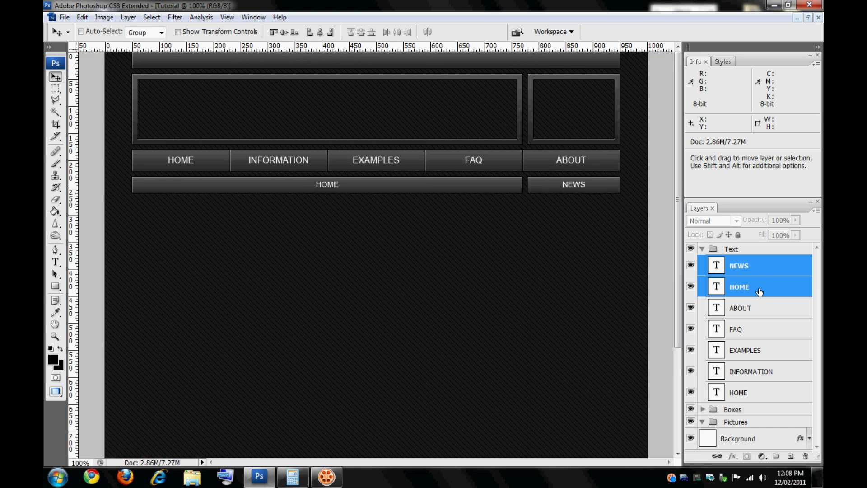
# - Show the guides and add a text box at the left end of the page's top bar reading Welcome, committing it
pyautogui.hotkey('ctrl', ';')
pyautogui.hotkey('ctrl', ';')
pyautogui.hotkey('ctrl', ';')
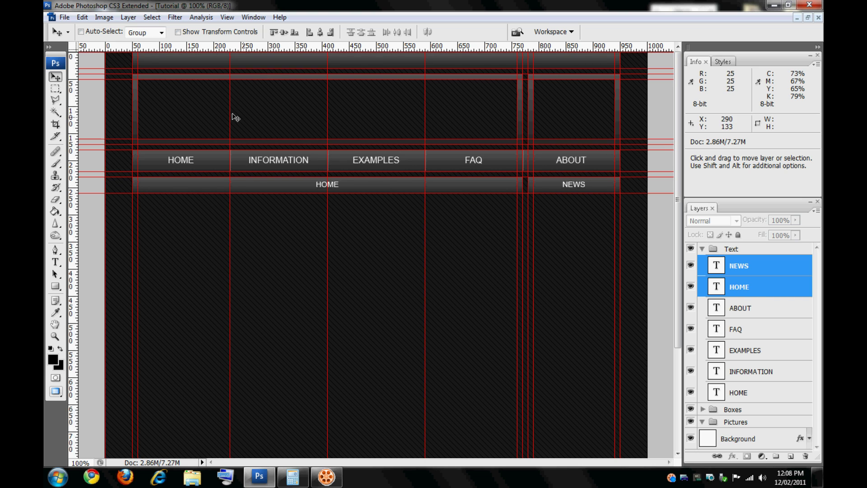
pyautogui.press('t')
pyautogui.moveTo(133, 68); pyautogui.dragTo(205, 48)
pyautogui.write('Welcome')
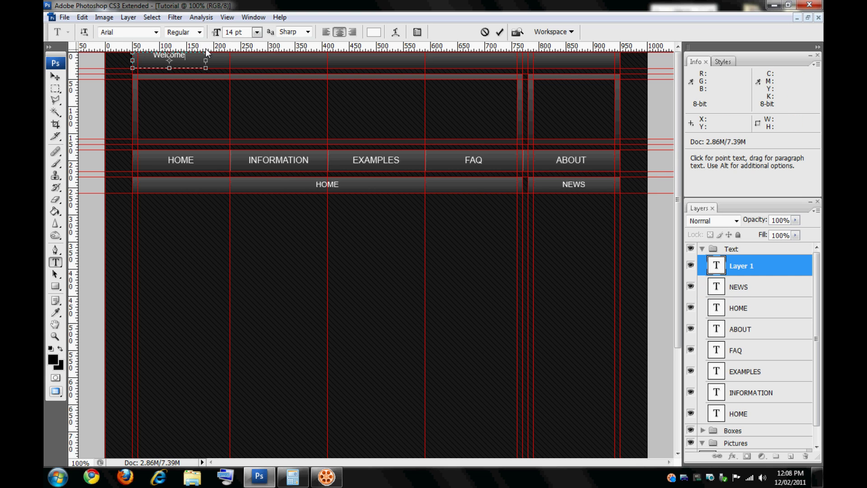
pyautogui.click(54, 77)
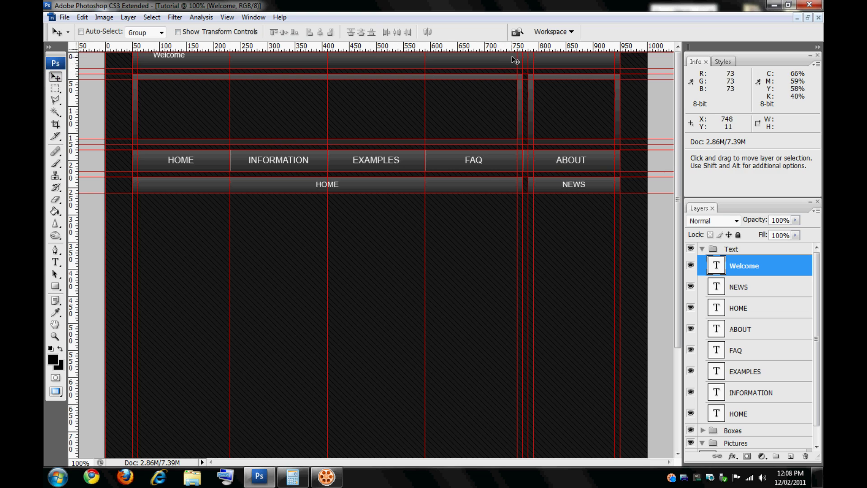
# - Add a 160 x 38 px text box at the right end of the page's top bar reading HELP | ABOUT and commit it
pyautogui.press('t')
pyautogui.moveTo(533, 68); pyautogui.dragTo(620, 58)
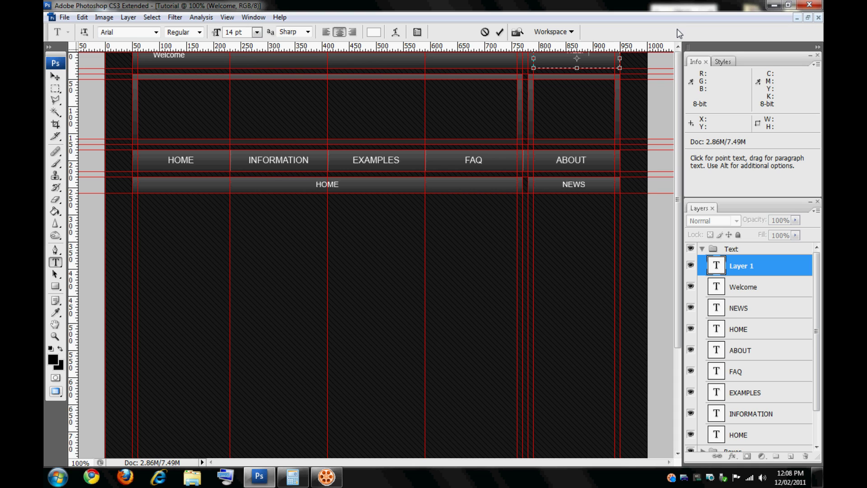
pyautogui.write('Login | Register')
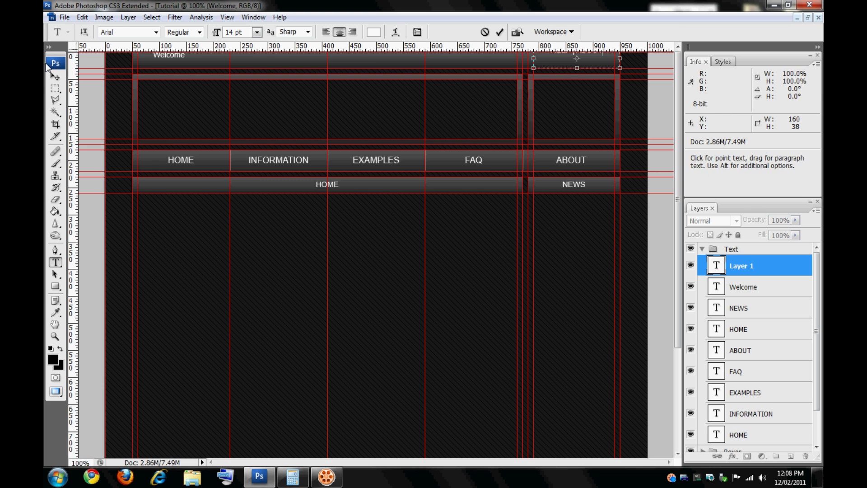
pyautogui.click(55, 77)
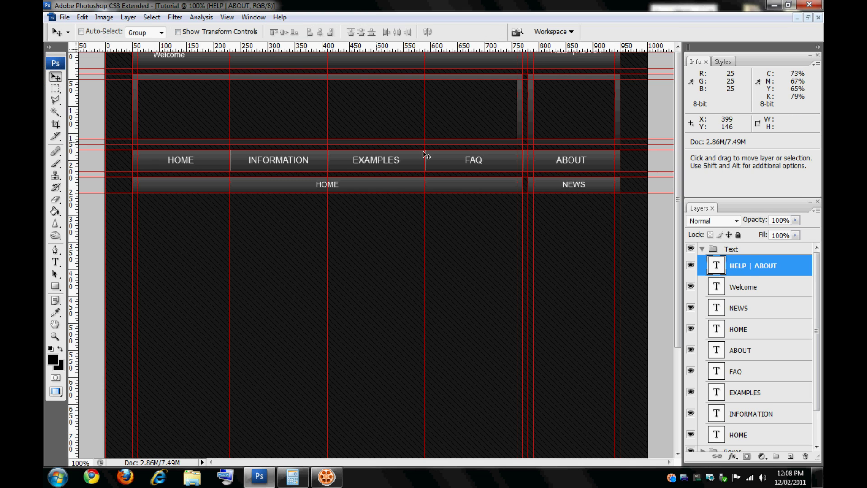
# - Select the HELP | ABOUT and Welcome text layers and nudge them down together into the page's top bar
pyautogui.keyDown('shift'); pyautogui.click(780, 291); pyautogui.keyUp('shift')
pyautogui.press('Down')
pyautogui.press('Down')
pyautogui.press('Down')
pyautogui.press('Down')
pyautogui.press('Down')
pyautogui.press('Down')
pyautogui.press('Down')
pyautogui.press('Down')
pyautogui.press('Down')
pyautogui.press('Down')
pyautogui.press('Down')
pyautogui.press('Down')
pyautogui.press('Down')
pyautogui.press('Down')
pyautogui.press('Down')
pyautogui.press('Down')
pyautogui.press('Down')
pyautogui.press('Down')
pyautogui.press('Down')
pyautogui.press('Down')
pyautogui.press('Down')
pyautogui.press('Down')
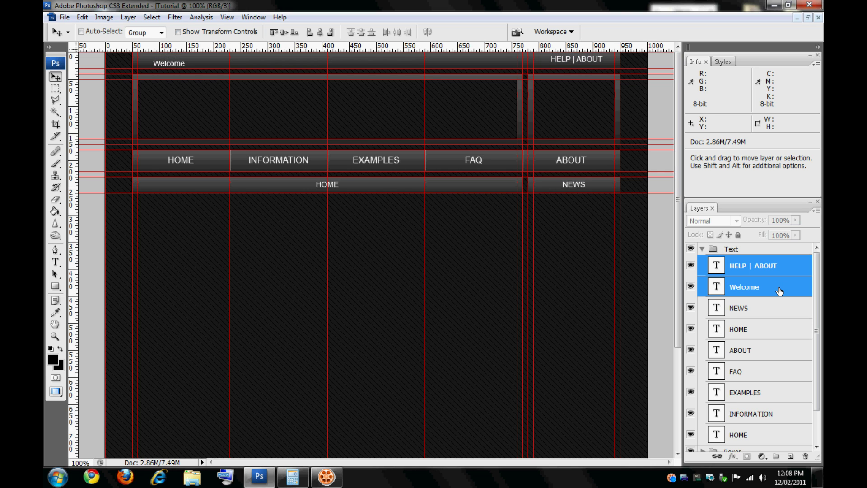
# - Nudge only the Welcome text up until it lines up with HELP | ABOUT, and hide the guides
pyautogui.click(777, 292)
pyautogui.press('Up')
pyautogui.press('Up')
pyautogui.press('Up')
pyautogui.press('Up')
pyautogui.press('Up')
pyautogui.press('Up')
pyautogui.press('Up')
pyautogui.press('Up')
pyautogui.hotkey('ctrl', ';')
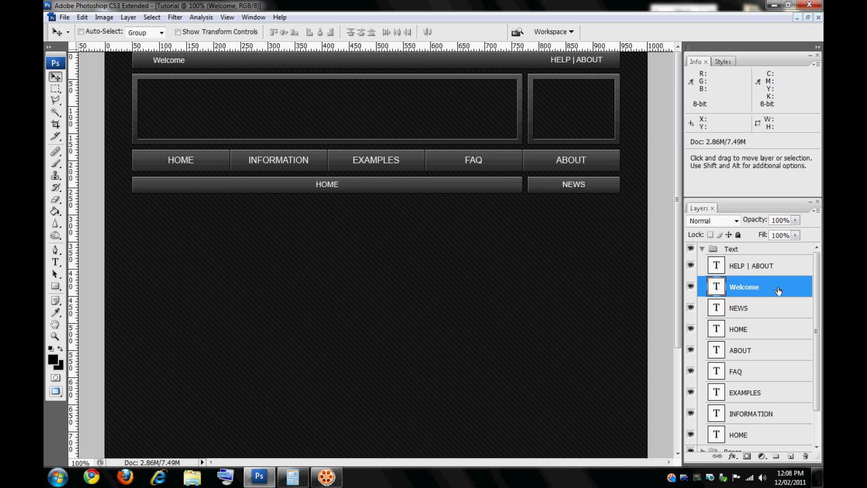
# - Nudge the Welcome text about 20 pixels left, closer to the left end of the page's top bar
pyautogui.press('Left')
pyautogui.press('Left')
pyautogui.press('Left')
pyautogui.press('Left')
pyautogui.press('Left')
pyautogui.press('Left')
pyautogui.press('Left')
pyautogui.press('Left')
pyautogui.press('Left')
pyautogui.press('Left')
pyautogui.press('Left')
pyautogui.press('Left')
pyautogui.press('Left')
pyautogui.press('Left')
pyautogui.press('Left')
pyautogui.press('Left')
pyautogui.press('Left')
pyautogui.press('Left')
pyautogui.press('Left')
pyautogui.press('Left')
# - Nudge the HELP | ABOUT text about 20 pixels right, closer to the right end of the page's top bar
pyautogui.click(772, 270)
pyautogui.press('Right')
pyautogui.press('Right')
pyautogui.press('Right')
pyautogui.press('Right')
pyautogui.press('Right')
pyautogui.press('Right')
pyautogui.press('Right')
pyautogui.press('Right')
pyautogui.press('Right')
pyautogui.press('Right')
pyautogui.press('Right')
pyautogui.press('Right')
pyautogui.press('Right')
pyautogui.press('Right')
pyautogui.press('Right')
pyautogui.press('Right')
pyautogui.press('Right')
pyautogui.press('Right')
pyautogui.press('Right')
pyautogui.press('Right')
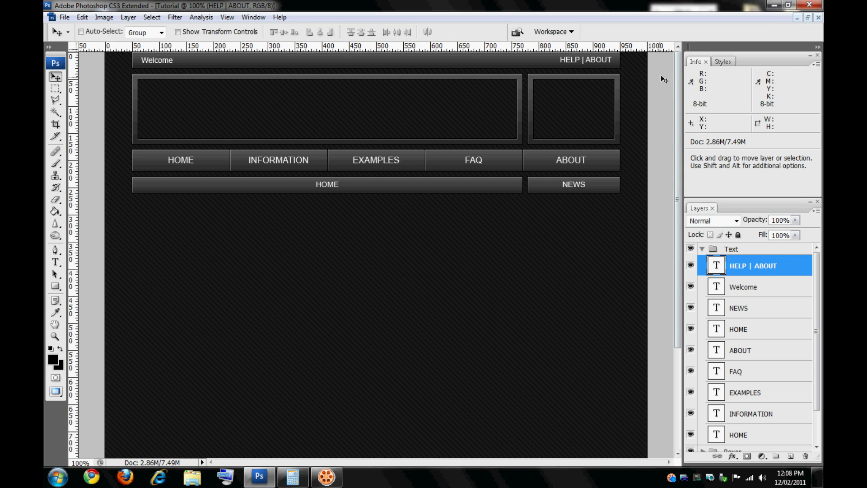
pyautogui.moveTo(673, 75)
pyautogui.mouseDown()
pyautogui.moveTo(671, 204)
pyautogui.moveTo(672, 60)
pyautogui.mouseUp()
# - Collapse the Text group and, using the guides, draw a black rectangle in the Pictures group covering the wide header box
pyautogui.click(702, 249)
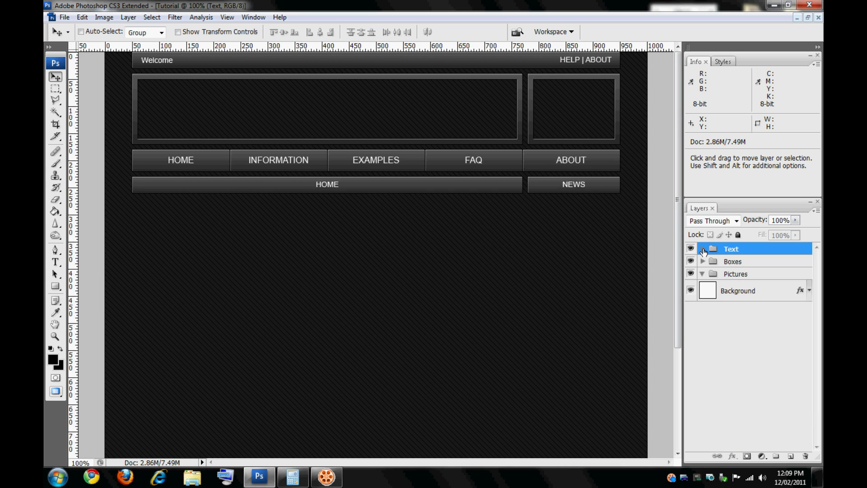
pyautogui.click(725, 276)
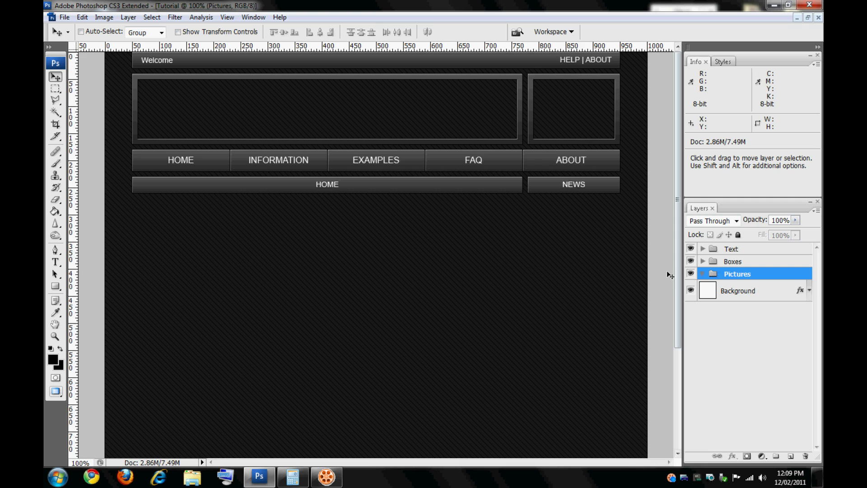
pyautogui.click(55, 287)
pyautogui.click(73, 287)
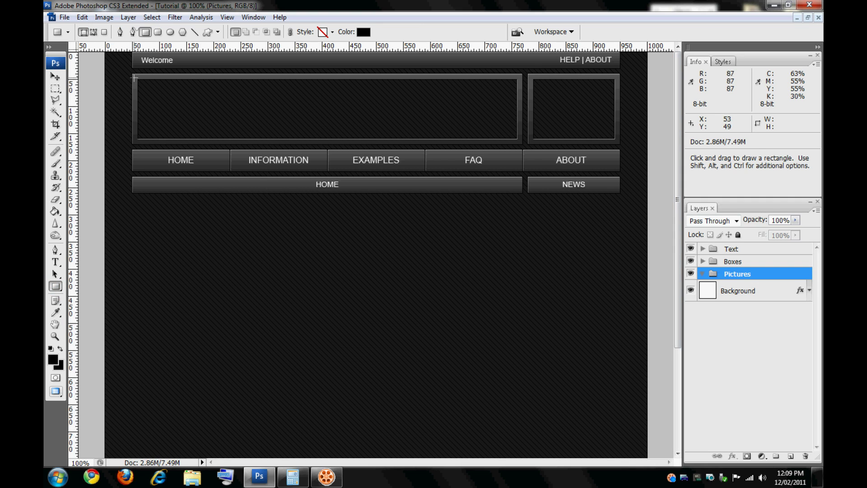
pyautogui.hotkey('ctrl', ';')
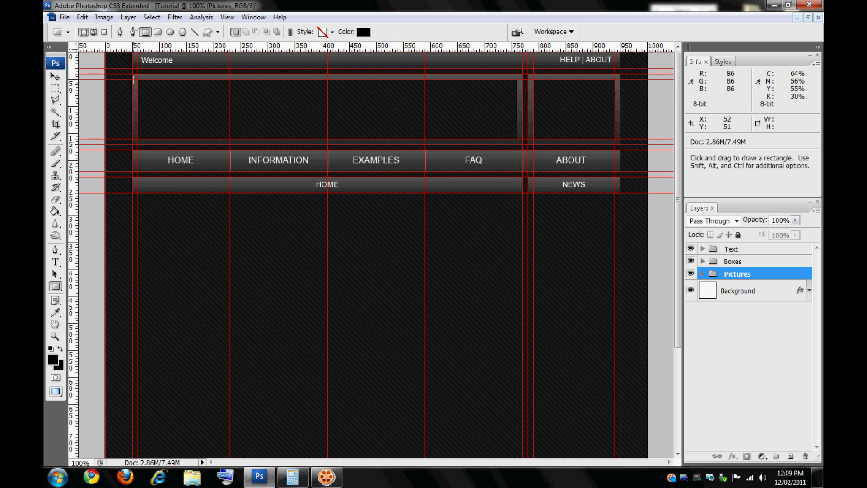
pyautogui.moveTo(132, 74); pyautogui.dragTo(523, 144)
pyautogui.hotkey('ctrl', ';')
# - Check the edges of the black rectangle against the header frame and rasterize the Shape 1 layer
pyautogui.press('z')
pyautogui.moveTo(140, 149); pyautogui.dragTo(146, 97)
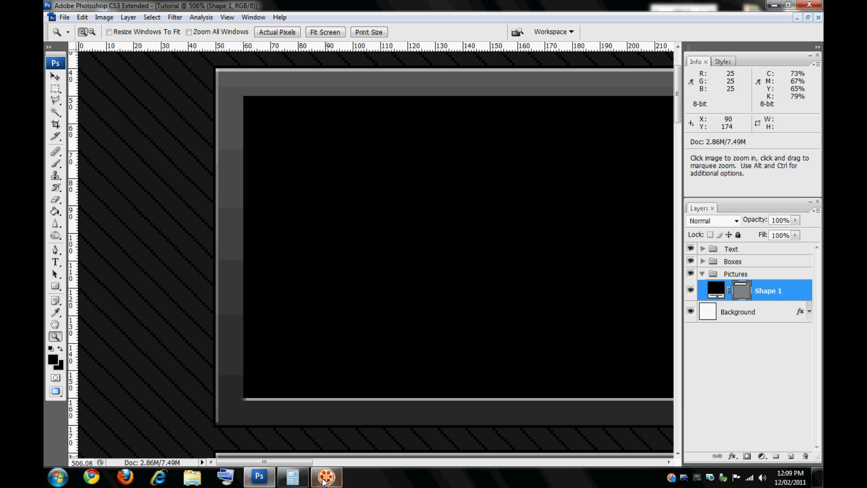
pyautogui.moveTo(302, 462); pyautogui.dragTo(300, 327)
pyautogui.rightClick(298, 291)
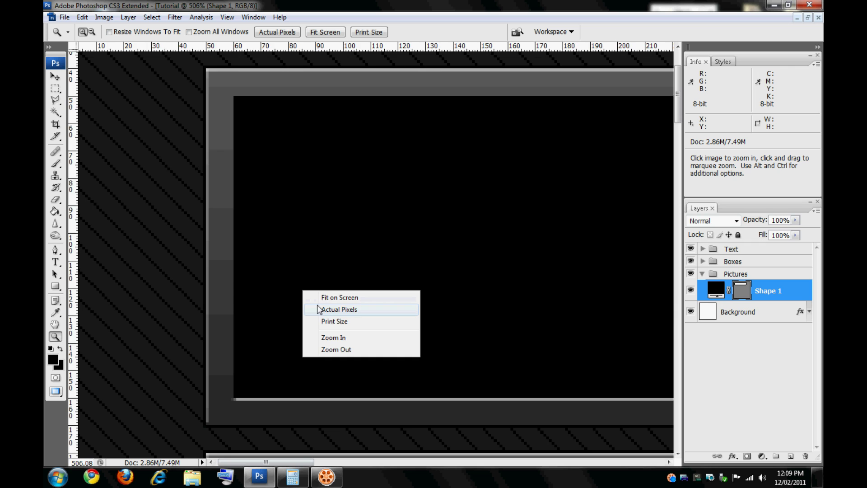
pyautogui.click(319, 309)
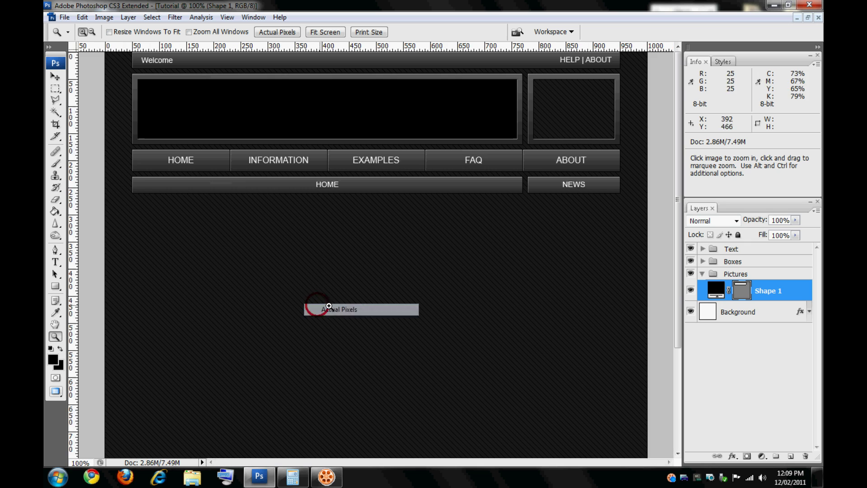
pyautogui.rightClick(796, 291)
pyautogui.click(771, 116)
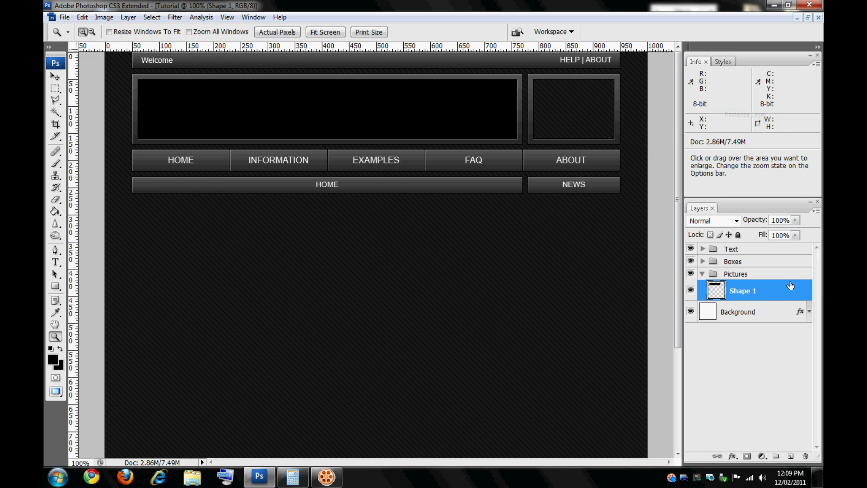
# - Open the layer style settings of Shape 1 and move the dialog clear of the header boxes
pyautogui.press('h')
pyautogui.doubleClick(780, 292)
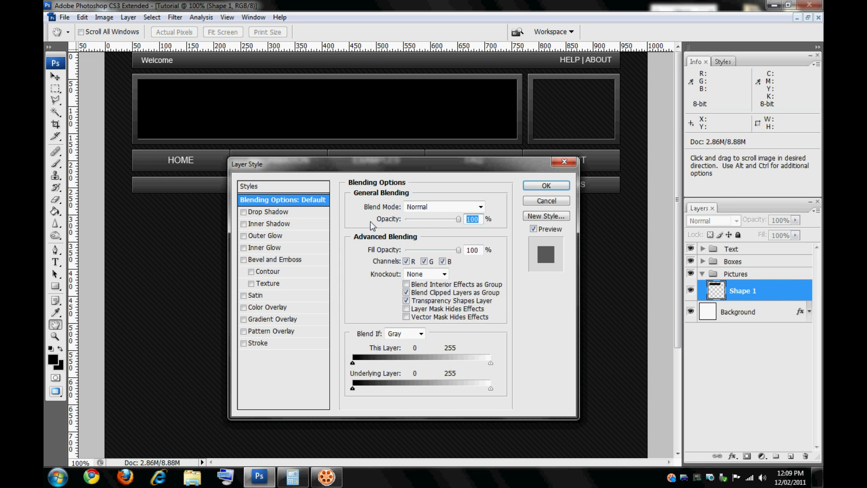
pyautogui.moveTo(397, 171); pyautogui.dragTo(402, 204)
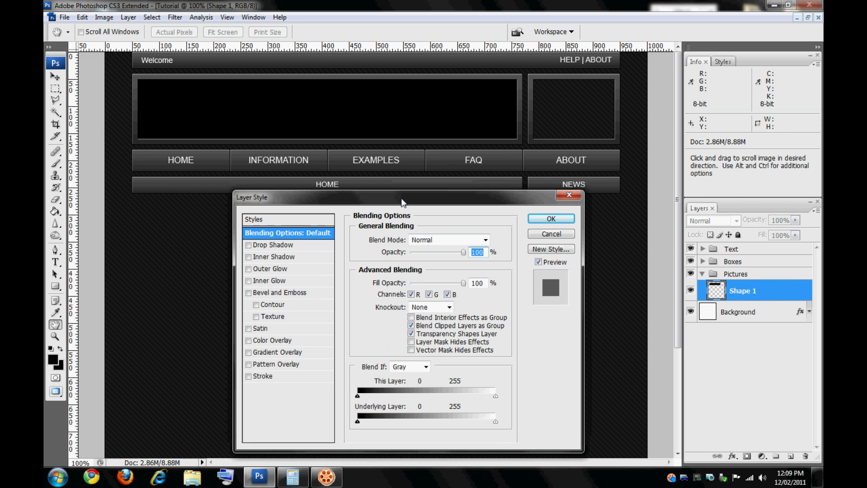
# - Try a Bevel and Emboss effect with increased depth on the wide header rectangle and turn it off again
pyautogui.click(264, 293)
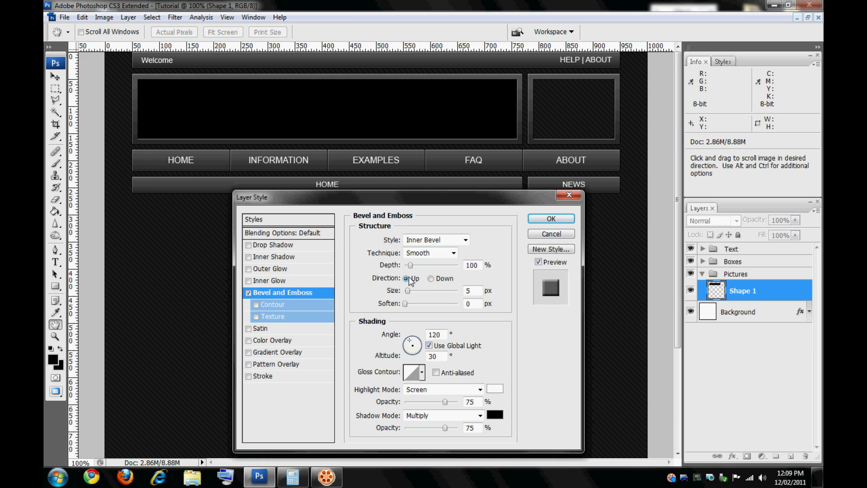
pyautogui.moveTo(410, 267); pyautogui.dragTo(453, 268)
pyautogui.click(248, 292)
# - Try several preset layer styles on the wide header rectangle, including orange, dark patterned and yellow ones
pyautogui.click(284, 220)
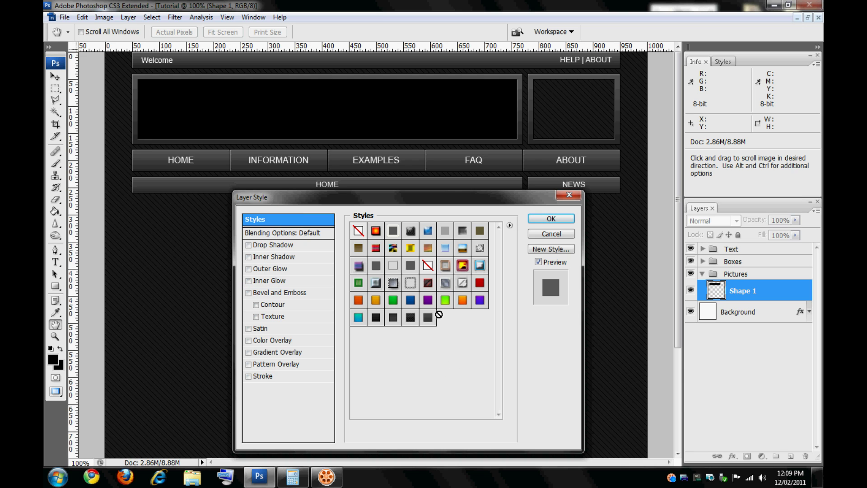
pyautogui.click(462, 301)
pyautogui.click(359, 300)
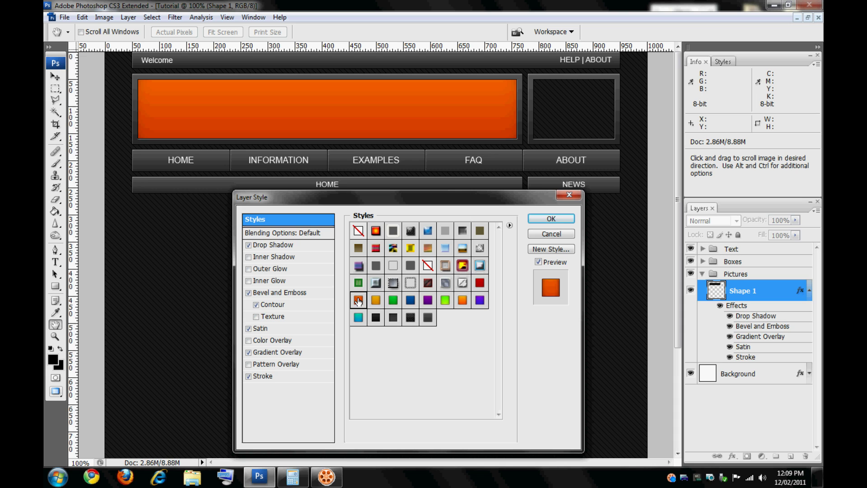
pyautogui.click(375, 285)
pyautogui.click(376, 230)
pyautogui.click(393, 230)
pyautogui.click(410, 233)
pyautogui.click(300, 233)
pyautogui.click(307, 219)
pyautogui.click(383, 318)
pyautogui.click(393, 318)
pyautogui.click(393, 300)
pyautogui.click(422, 318)
pyautogui.click(412, 318)
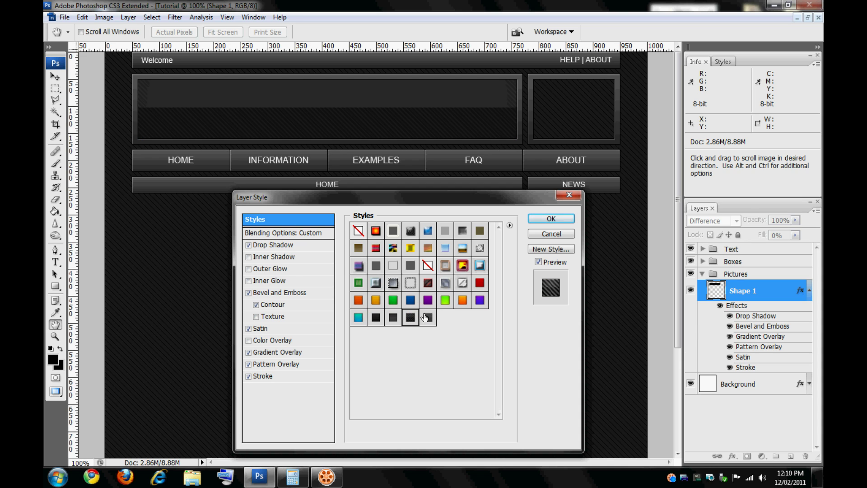
pyautogui.click(375, 301)
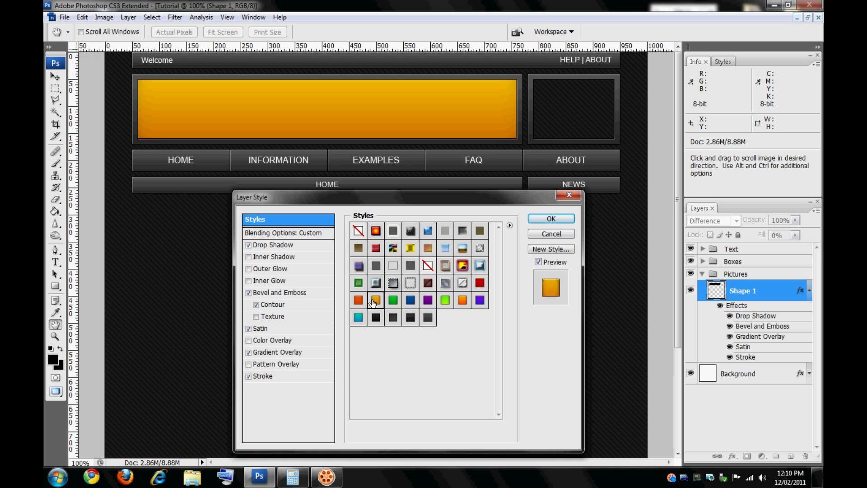
# - Apply the orange preset style to the wide header rectangle and collapse the layer's effects list
pyautogui.click(358, 302)
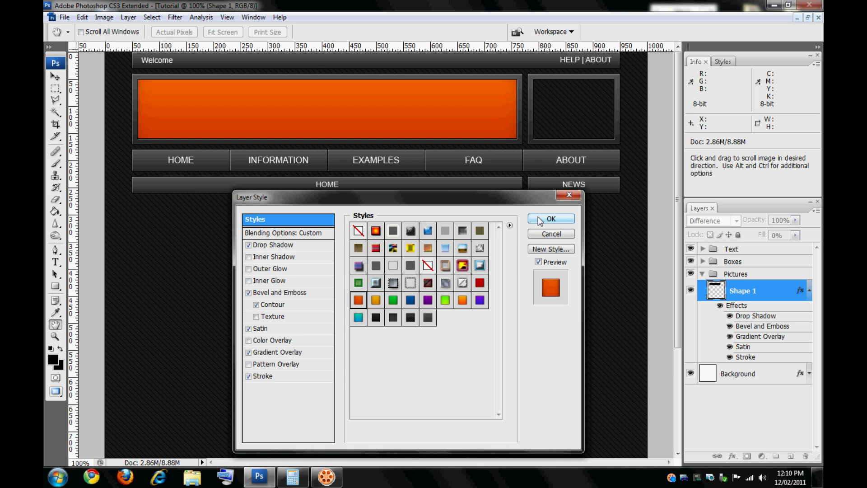
pyautogui.click(539, 219)
pyautogui.click(809, 291)
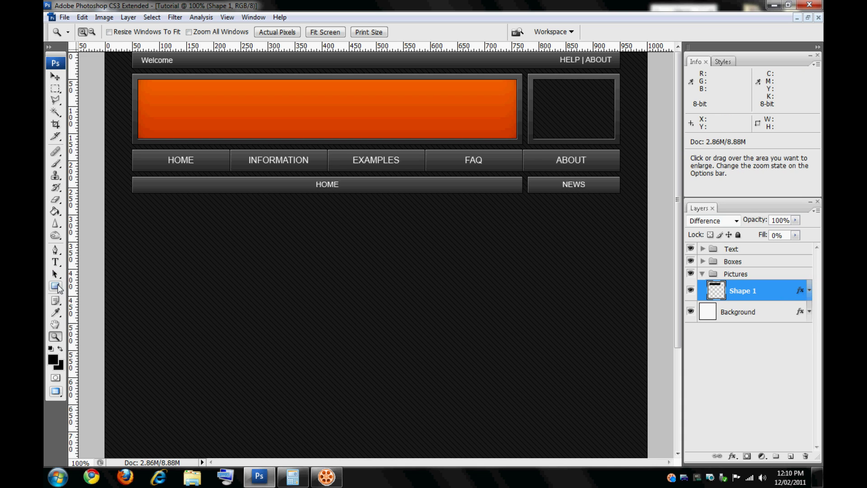
# - Draw a second black rectangle covering the small header box, showing the guides only while drawing
pyautogui.click(56, 286)
pyautogui.hotkey('ctrl', ';')
pyautogui.moveTo(527, 74); pyautogui.dragTo(620, 145)
pyautogui.hotkey('ctrl', ';')
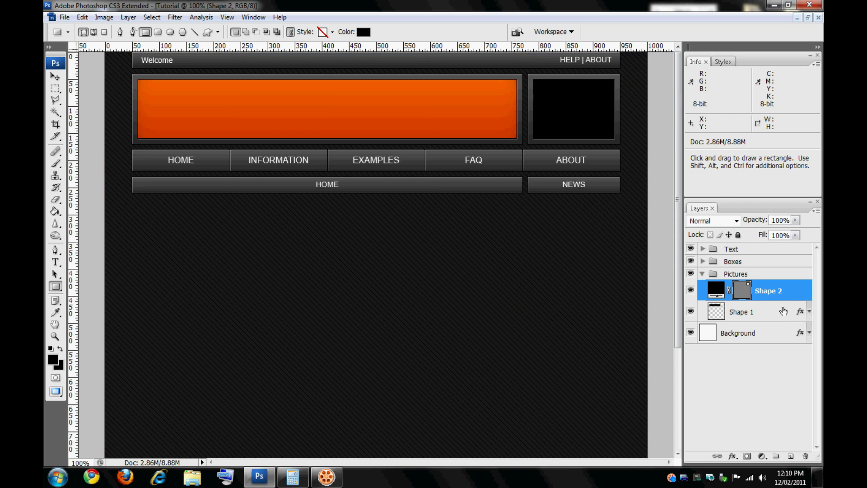
# - Apply the same orange preset style to the small header rectangle and collapse the layer's effects list
pyautogui.click(722, 61)
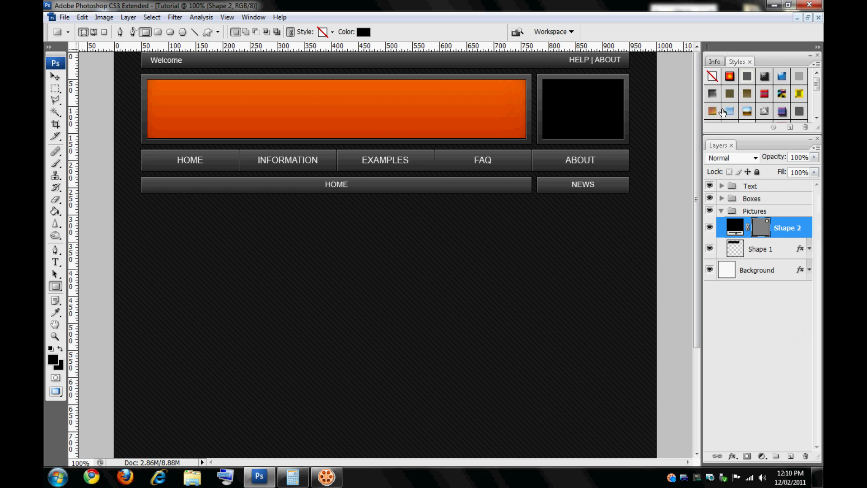
pyautogui.click(730, 111)
pyautogui.scroll(-2, 745, 101)
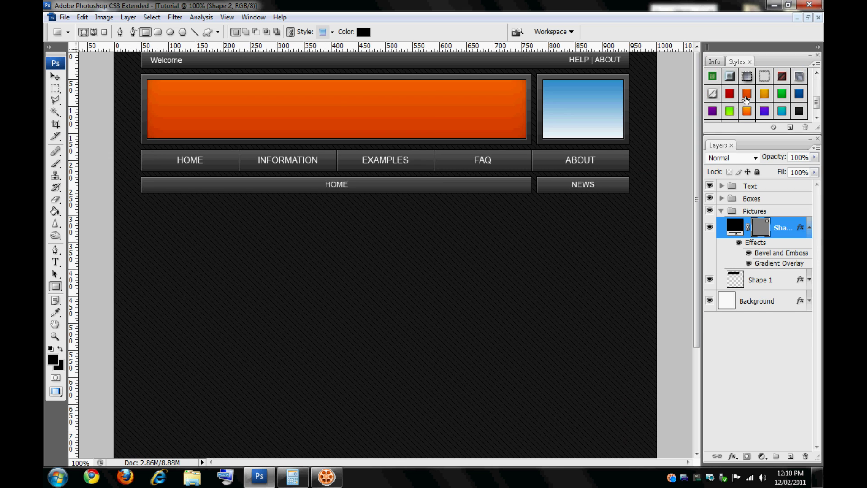
pyautogui.click(748, 93)
pyautogui.click(811, 226)
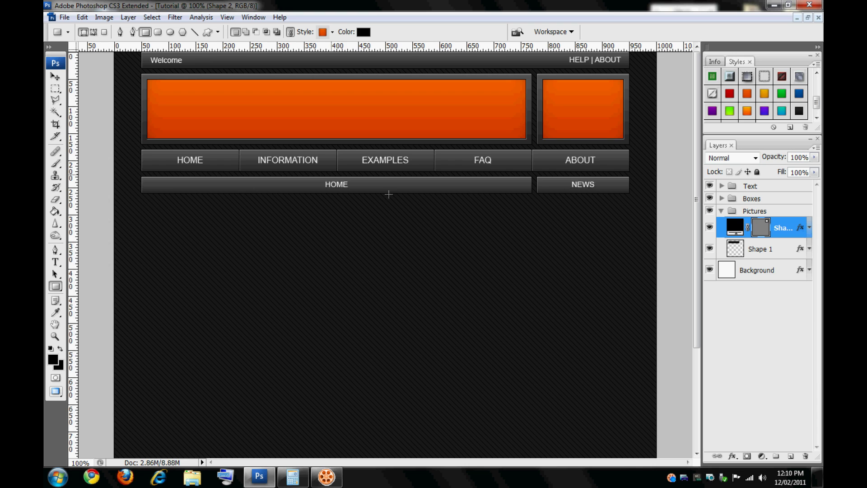
# - Rasterize the Shape 2 layer and deselect it
pyautogui.press('v')
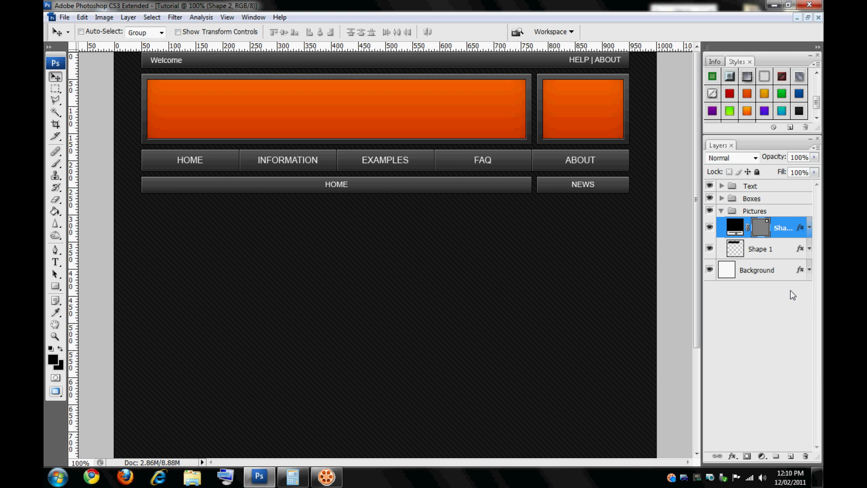
pyautogui.rightClick(782, 227)
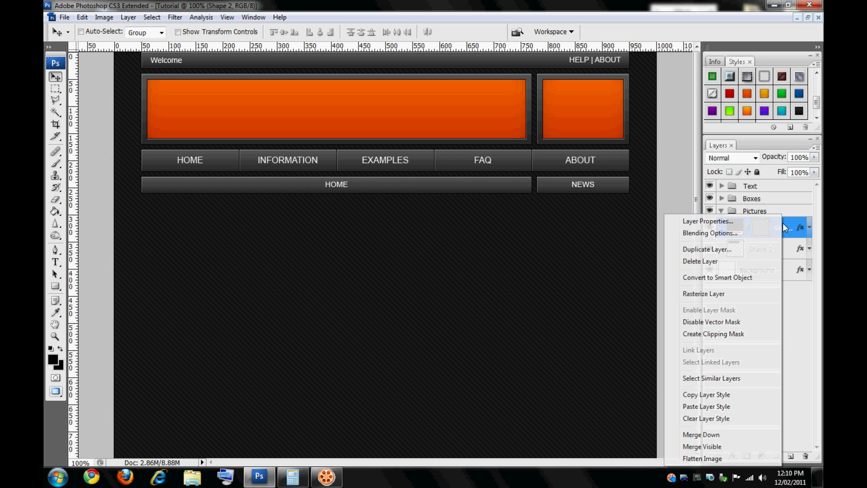
pyautogui.click(737, 292)
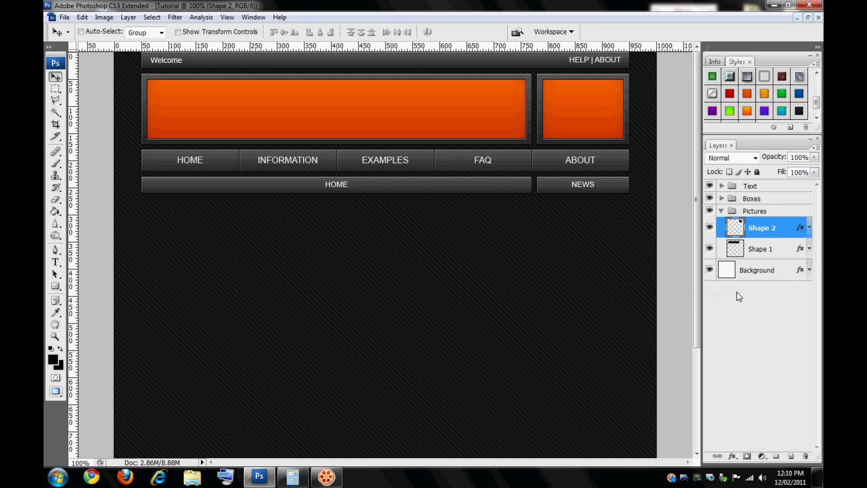
pyautogui.click(788, 351)
# - Add a text box over the wide orange banner reading GameGuideSite and set its font size to 49 pt
pyautogui.press('t')
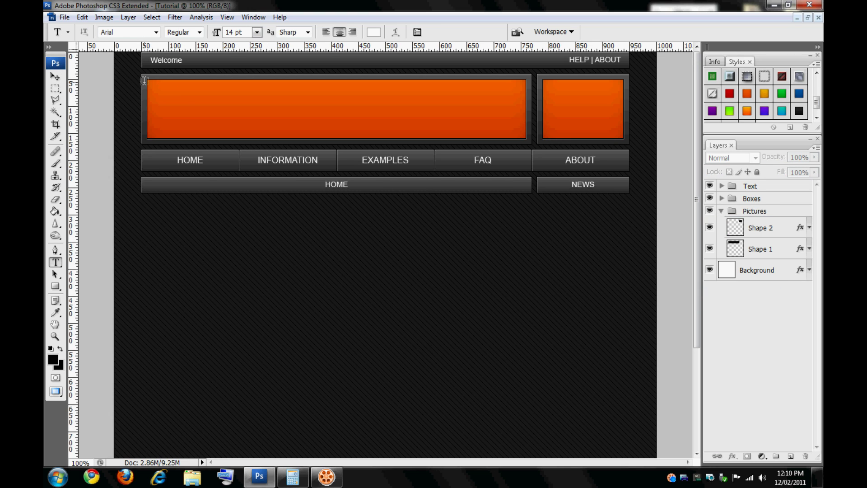
pyautogui.moveTo(150, 78); pyautogui.dragTo(177, 88)
pyautogui.moveTo(371, 123); pyautogui.dragTo(371, 124)
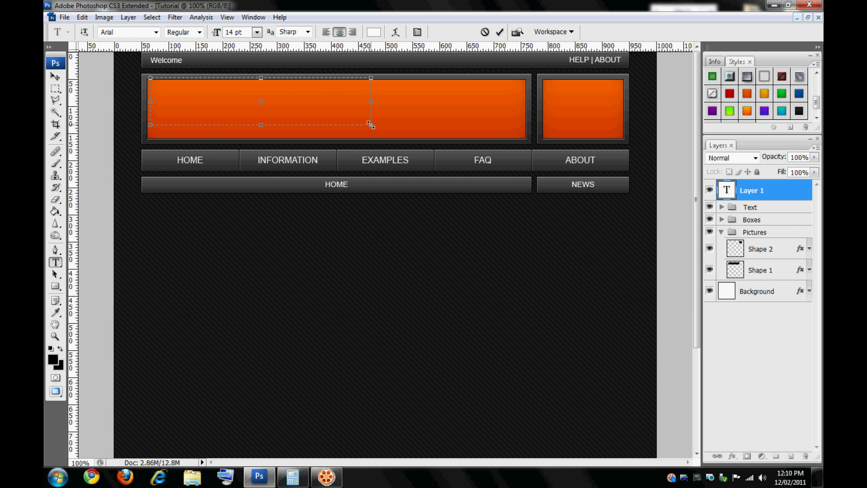
pyautogui.write('www.GA')
pyautogui.hotkey('ctrl', 'a')
pyautogui.press('BackSpace')
pyautogui.write('GameGuideSite')
pyautogui.hotkey('ctrl', 'a')
pyautogui.moveTo(216, 34); pyautogui.dragTo(229, 34)
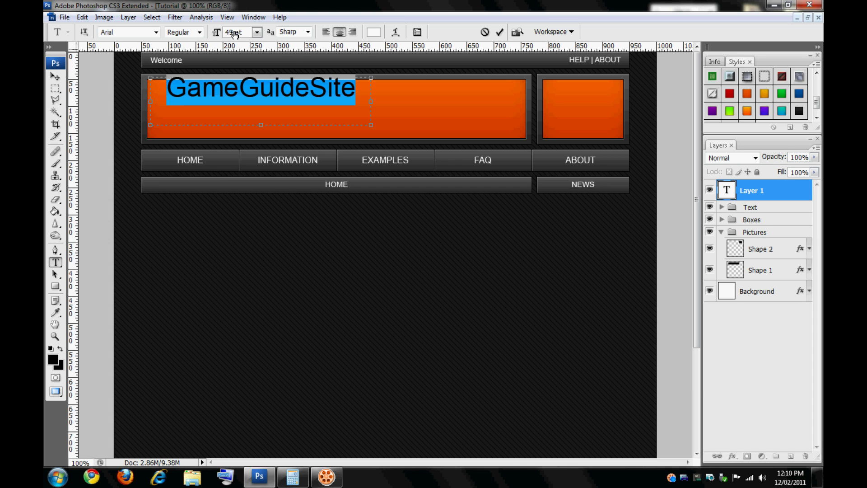
# - Move the GameGuideSite title to the upper-left corner of the orange banner and apply a dark gradient preset style
pyautogui.click(55, 76)
pyautogui.moveTo(207, 103); pyautogui.dragTo(195, 103)
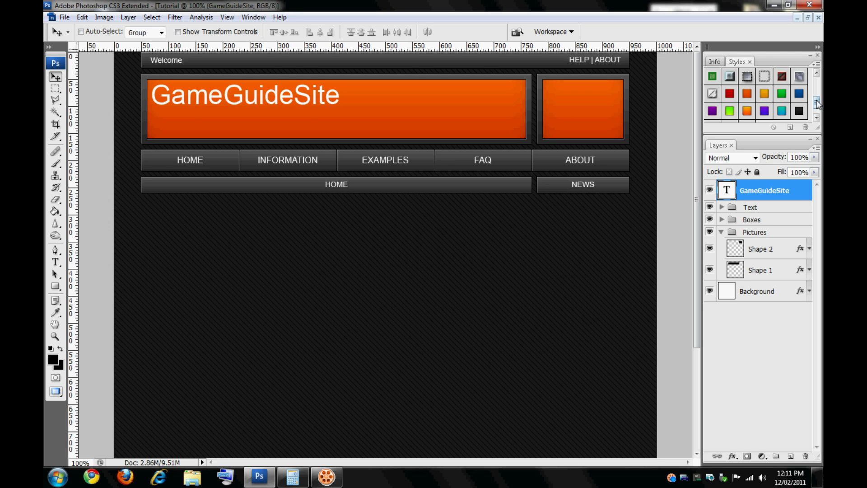
pyautogui.scroll(-2, 817, 105)
pyautogui.click(714, 115)
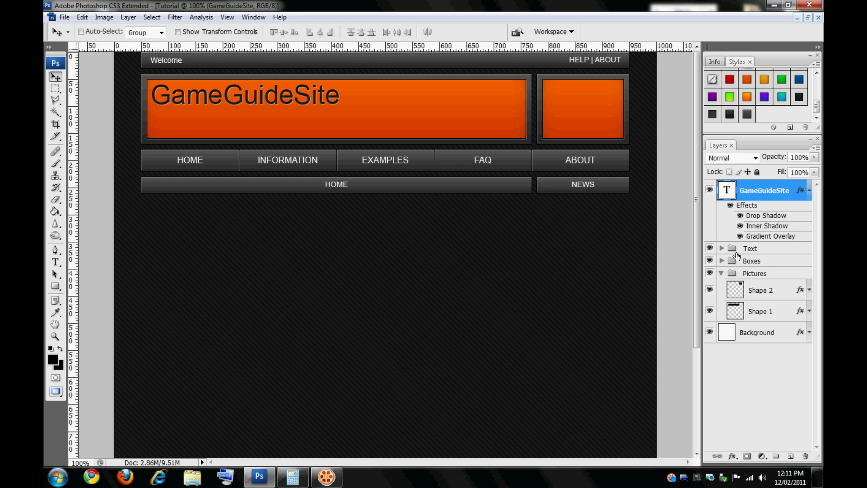
# - Set the GameGuideSite title to 42 pt and move it back against the left edge of the orange banner
pyautogui.press('t')
pyautogui.click(316, 96)
pyautogui.hotkey('ctrl', 'a')
pyautogui.click(220, 34)
pyautogui.moveTo(220, 34); pyautogui.dragTo(217, 36)
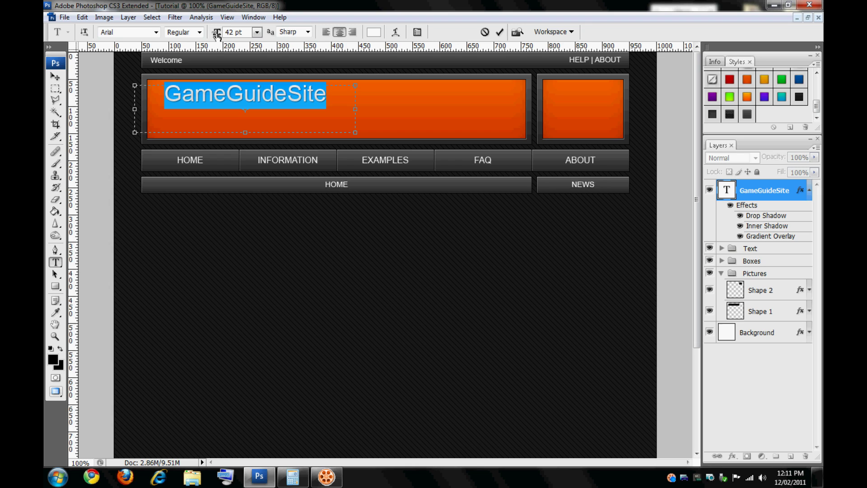
pyautogui.click(55, 77)
pyautogui.moveTo(173, 101); pyautogui.dragTo(160, 101)
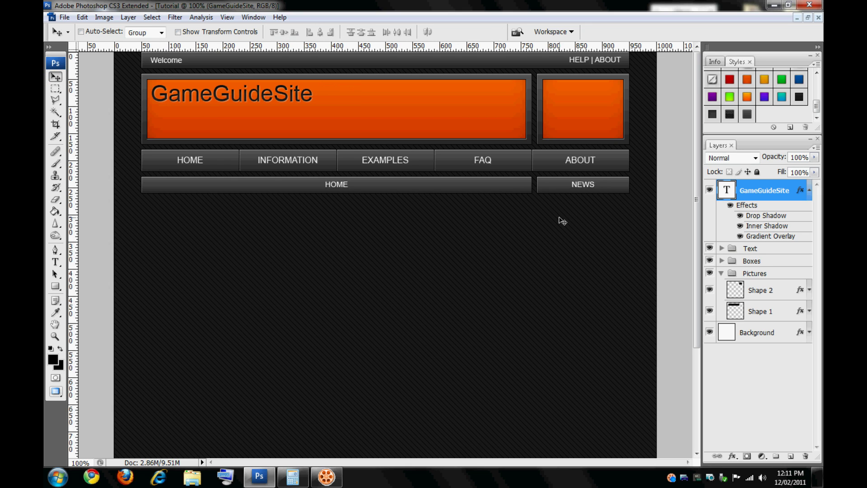
# - Add the tagline "Where do you go?" below the GameGuideSite title and apply the same dark preset style
pyautogui.press('t')
pyautogui.click(245, 122)
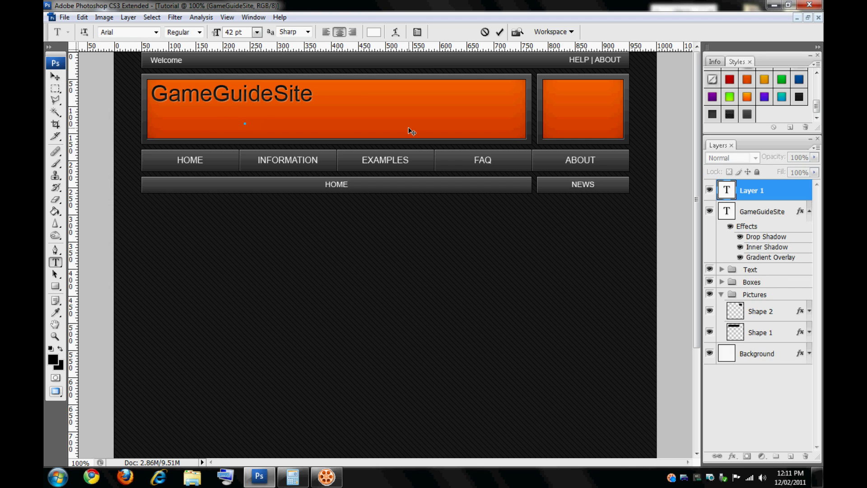
pyautogui.write('Where')
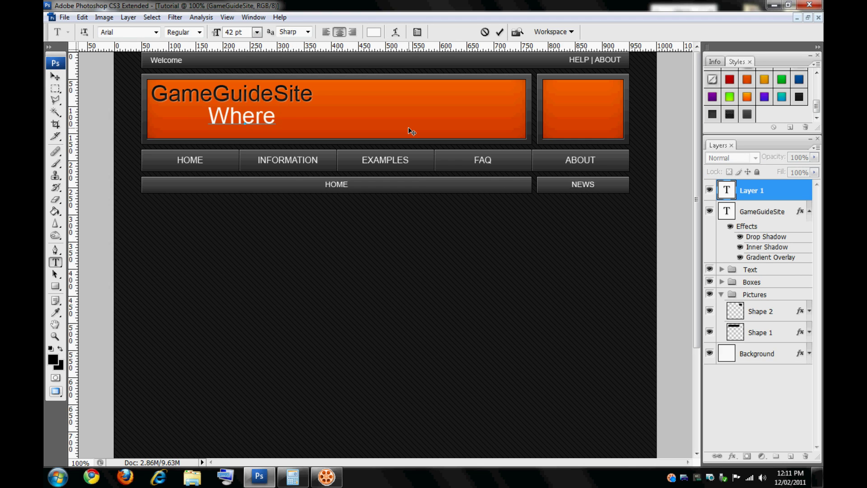
pyautogui.write(' do you go?')
pyautogui.hotkey('ctrl', 'a')
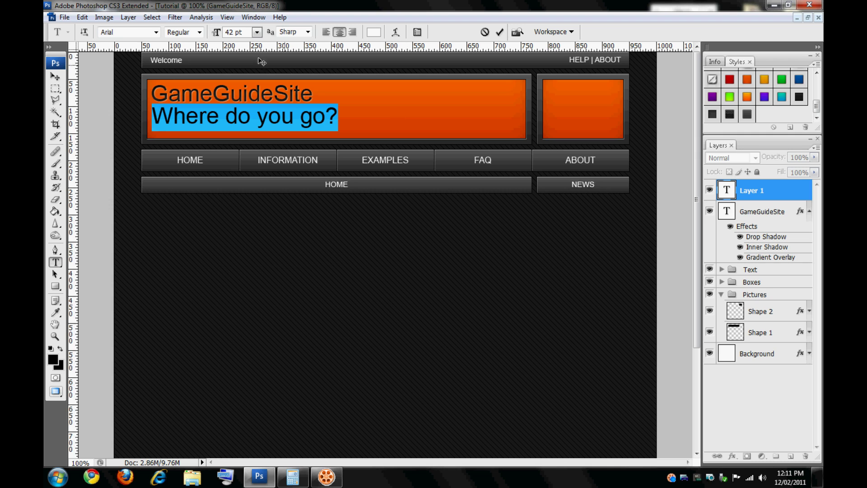
pyautogui.click(712, 115)
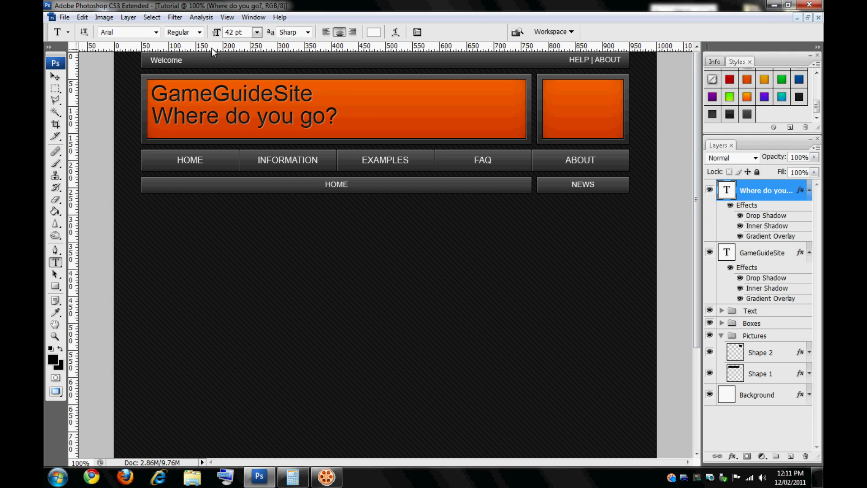
# - Reduce the tagline's font size, move it under the right half of the GameGuideSite title, and collapse both text layers' effects lists
pyautogui.click(206, 108)
pyautogui.hotkey('ctrl', 'a')
pyautogui.moveTo(216, 32); pyautogui.dragTo(206, 36)
pyautogui.click(55, 76)
pyautogui.moveTo(215, 130); pyautogui.dragTo(251, 122)
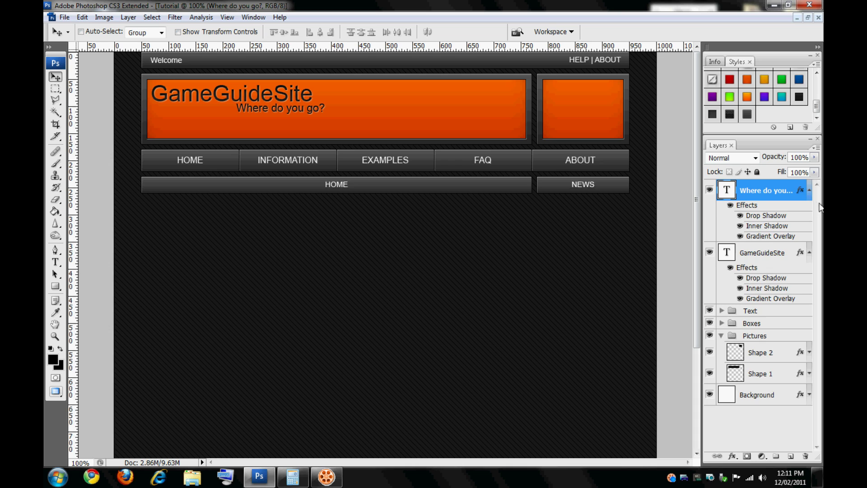
pyautogui.click(810, 190)
pyautogui.click(809, 211)
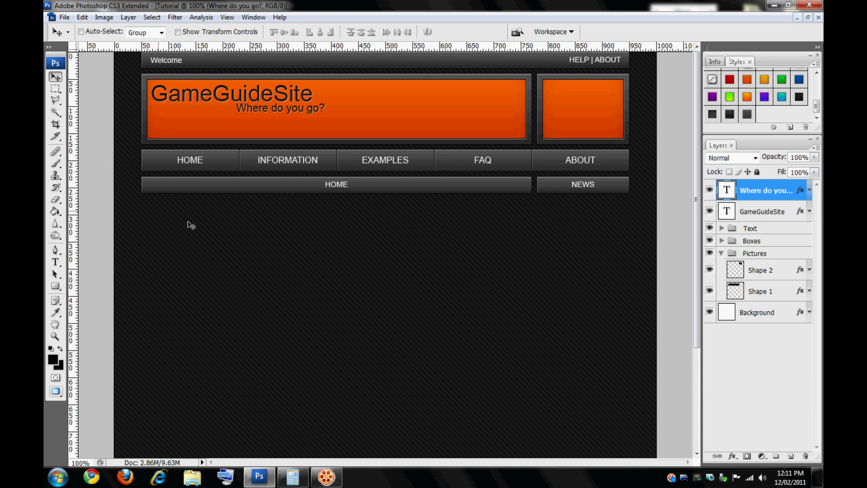
# - Activate the Eraser tool and select the Shape 2 layer in the Pictures group
pyautogui.click(55, 199)
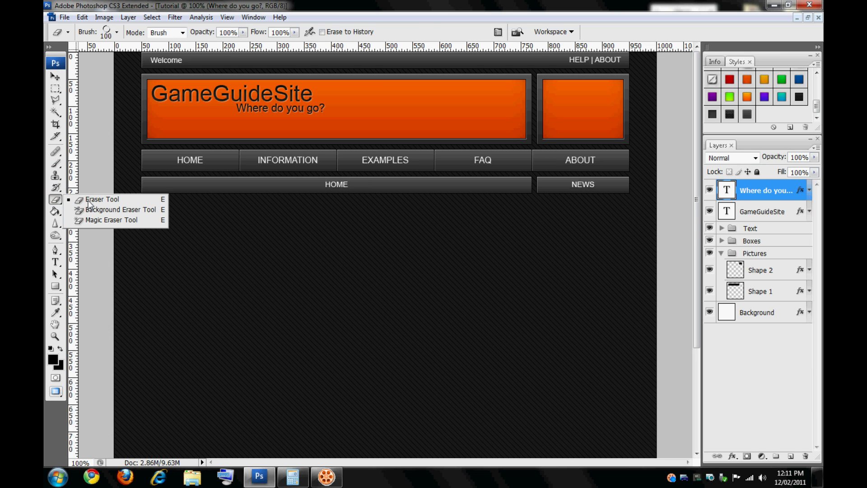
pyautogui.click(98, 200)
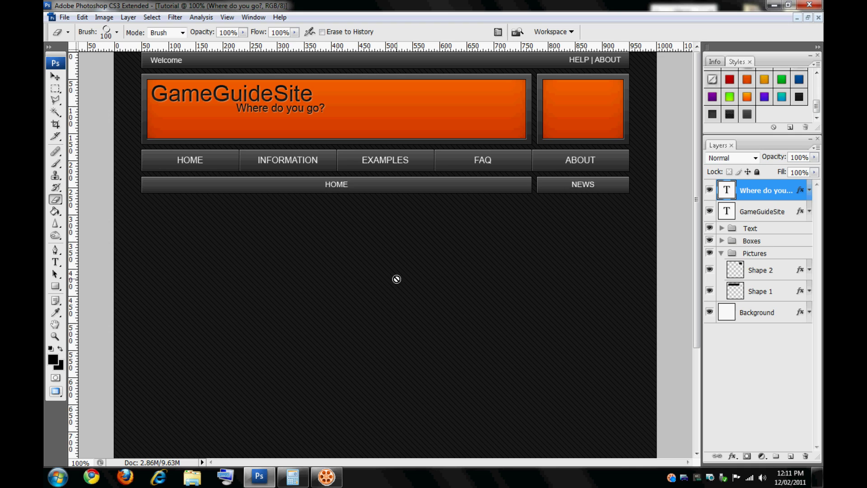
pyautogui.click(722, 253)
pyautogui.click(722, 241)
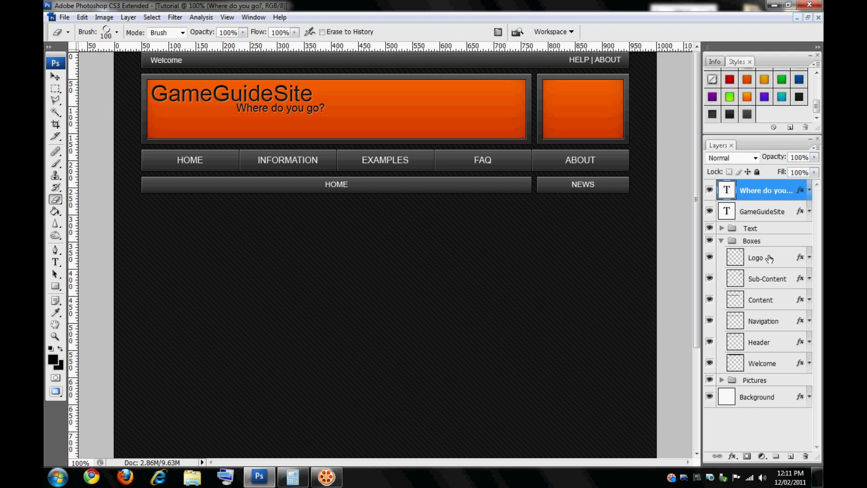
pyautogui.click(722, 240)
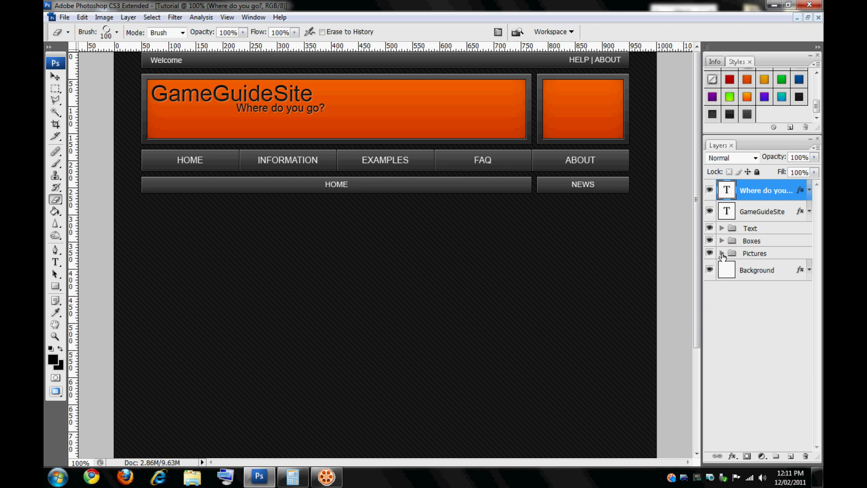
pyautogui.click(721, 253)
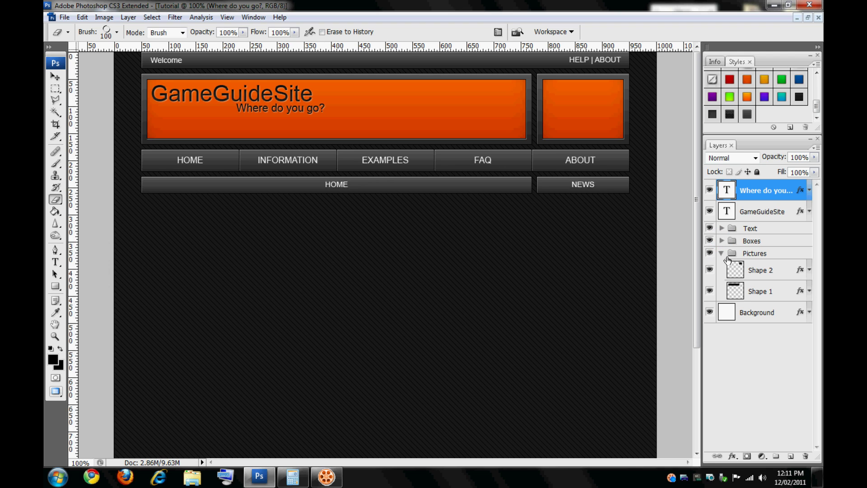
pyautogui.click(777, 271)
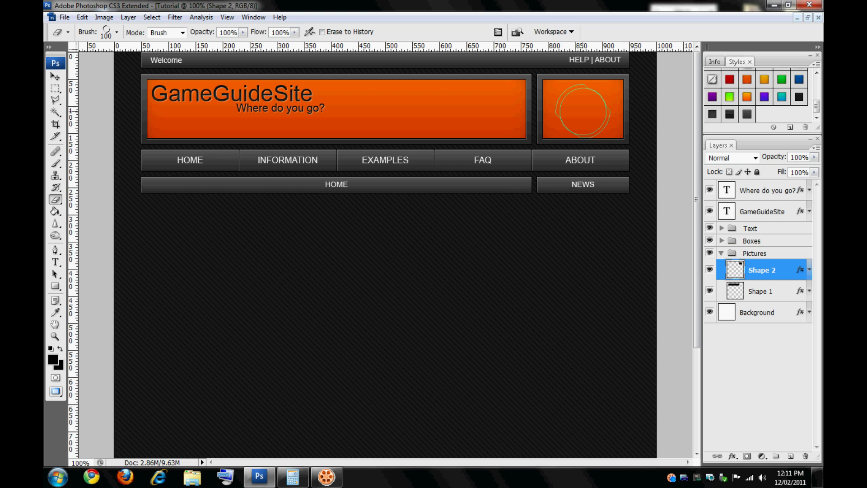
# - Choose the 1339 px broken-ring brush tip for the eraser and reduce its diameter to 112 px
pyautogui.rightClick(426, 273)
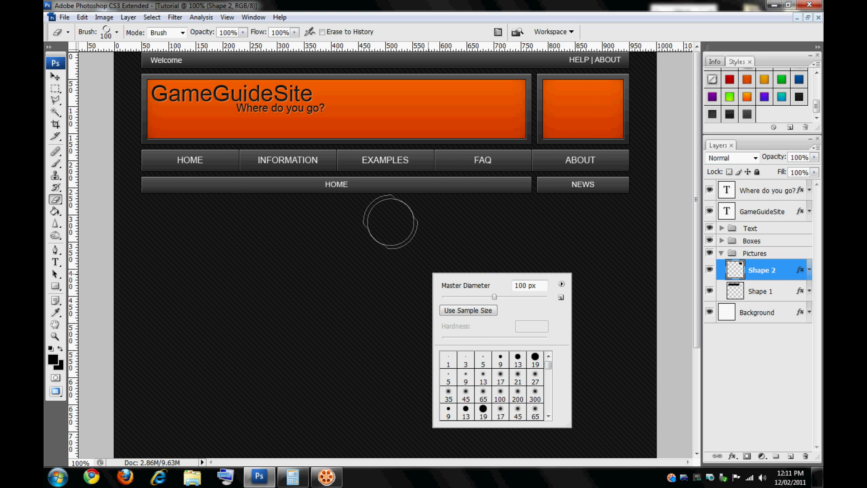
pyautogui.rightClick(252, 131)
pyautogui.moveTo(389, 272); pyautogui.dragTo(601, 441)
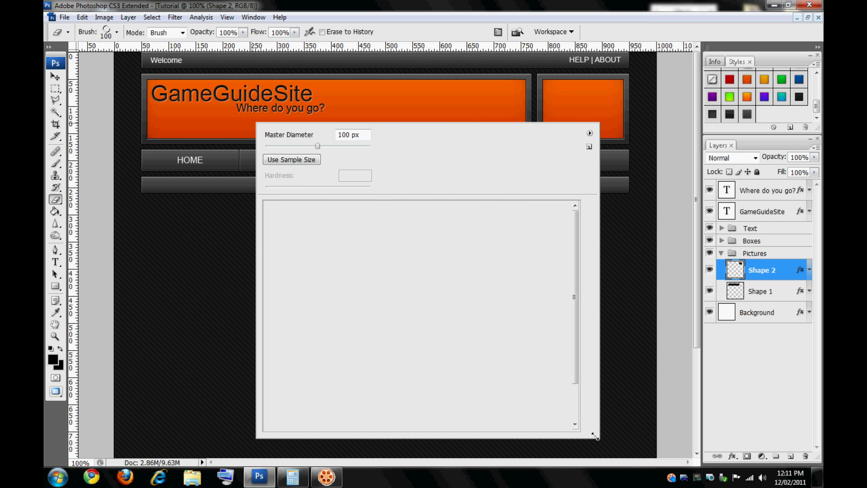
pyautogui.scroll(-3, 568, 360)
pyautogui.scroll(3, 569, 366)
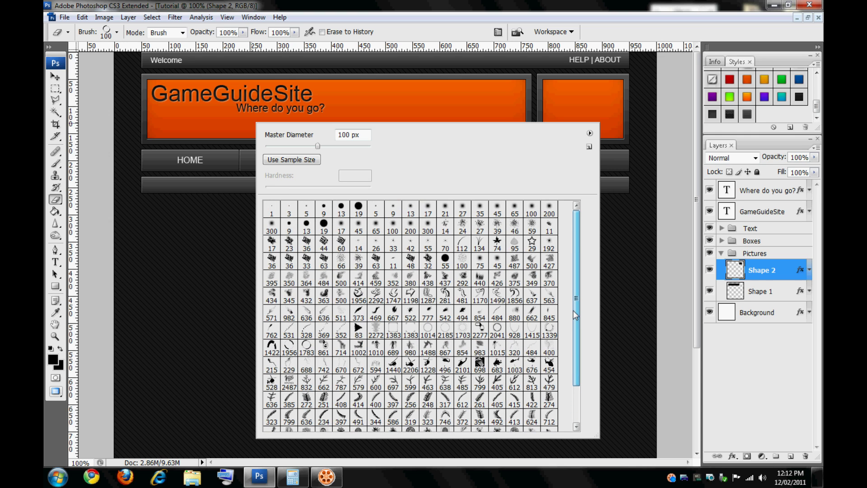
pyautogui.click(550, 332)
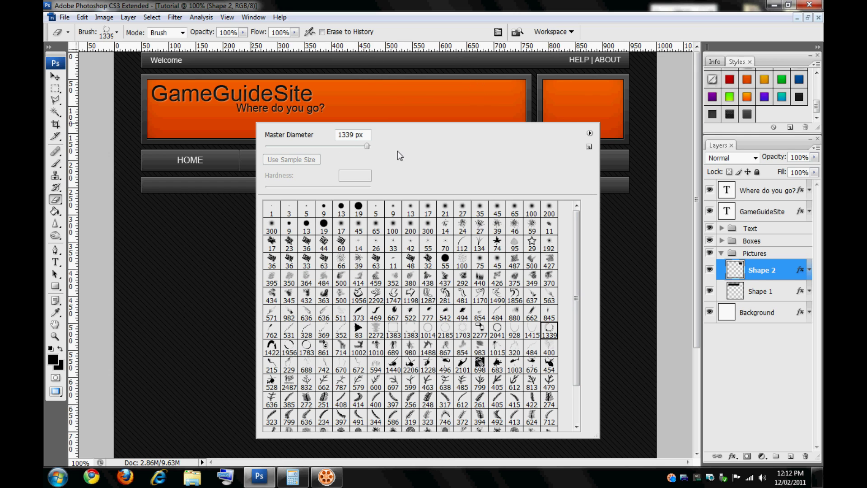
pyautogui.moveTo(366, 149); pyautogui.dragTo(322, 152)
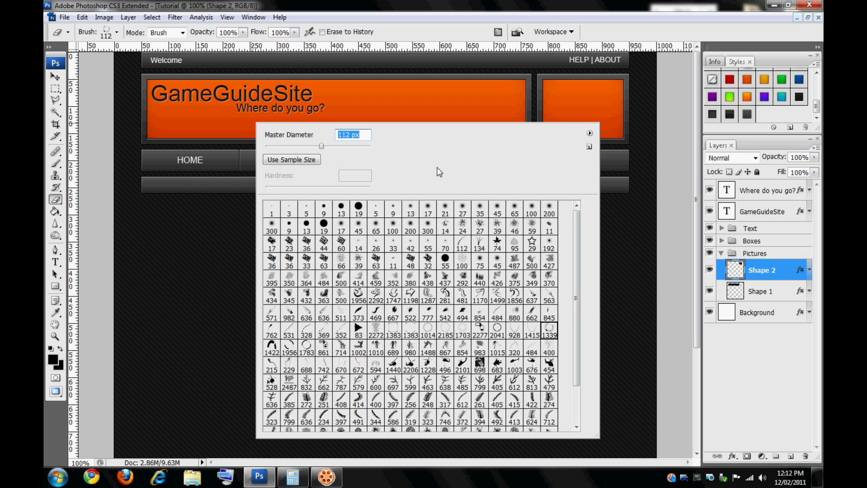
pyautogui.click(580, 107)
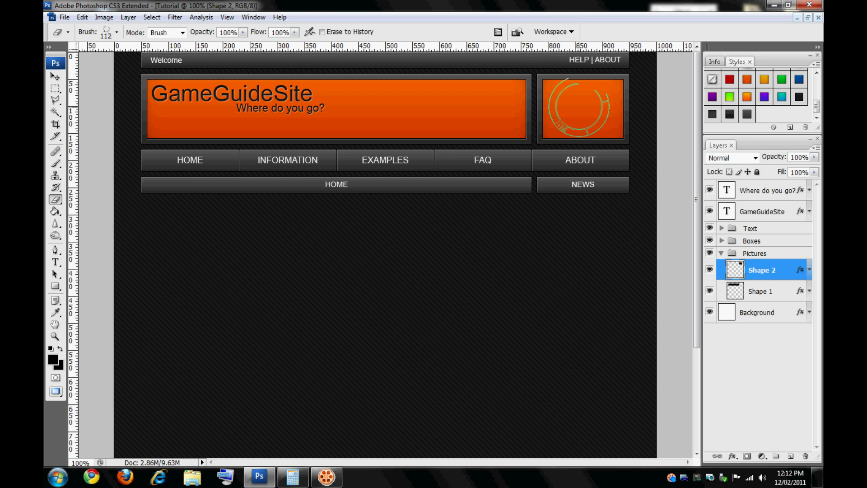
# - Set the eraser brush diameter to 99 px and erase a ring emblem in the centre of the small orange box
pyautogui.rightClick(580, 107)
pyautogui.moveTo(545, 130); pyautogui.dragTo(537, 130)
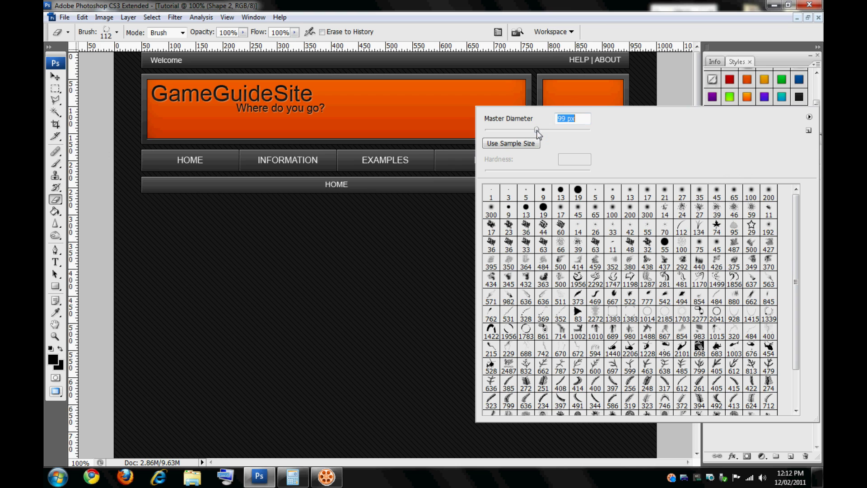
pyautogui.press('Return')
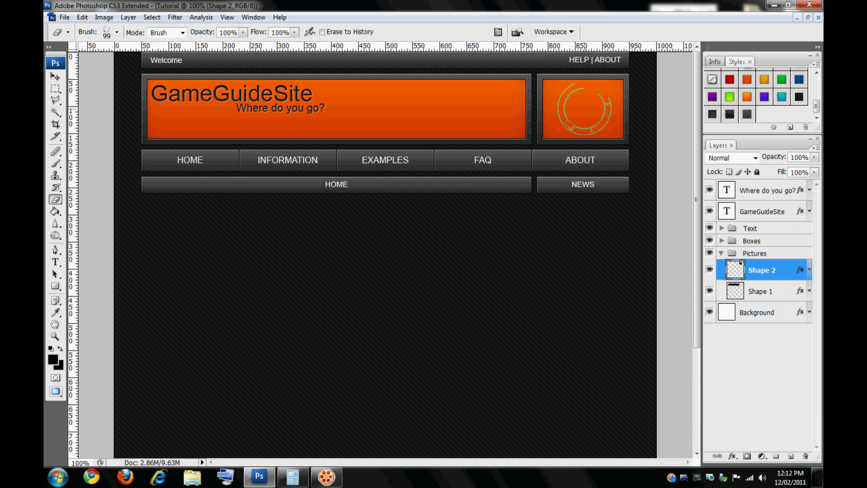
pyautogui.click(584, 109)
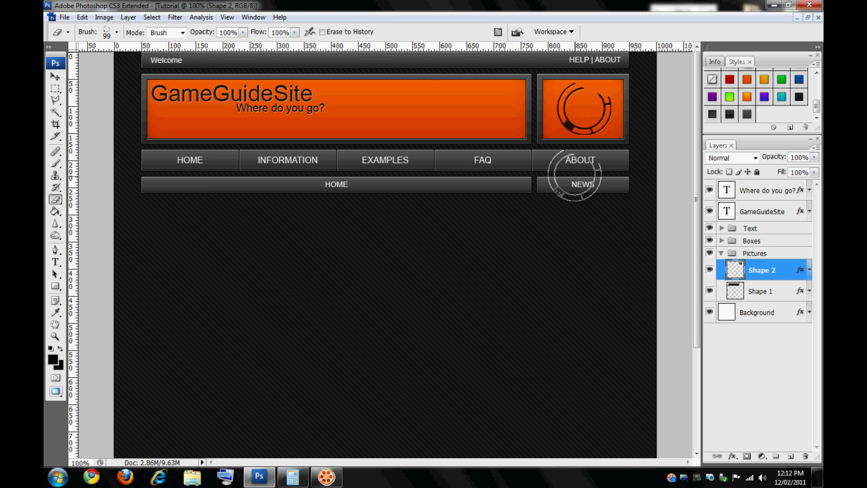
# - Examine the erased ring emblem up close and return the view to actual pixels
pyautogui.press('z')
pyautogui.moveTo(546, 163); pyautogui.dragTo(619, 87)
pyautogui.scroll(1, 482, 221)
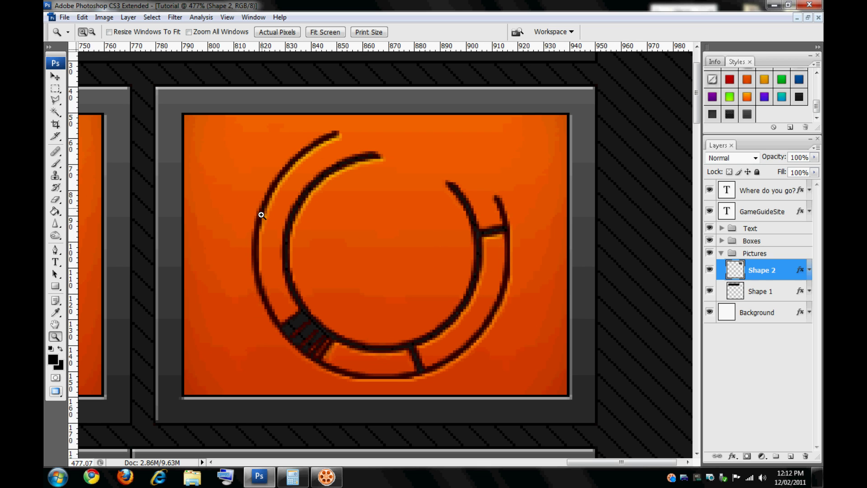
pyautogui.rightClick(370, 226)
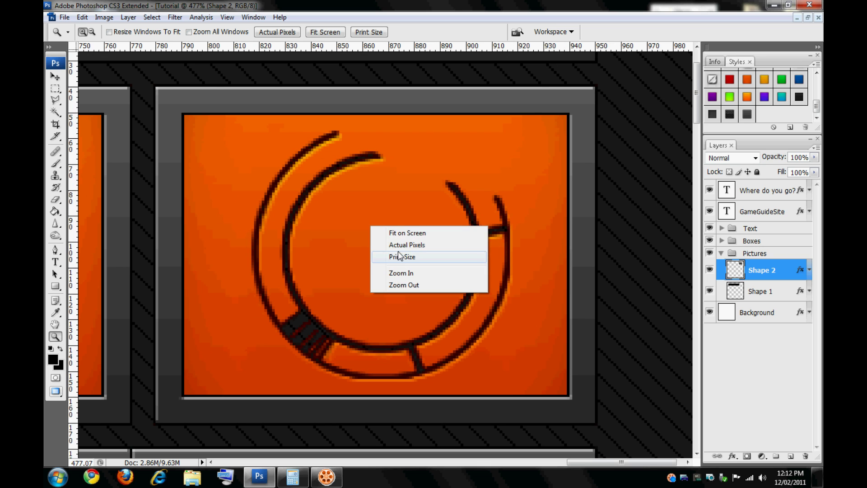
pyautogui.click(397, 244)
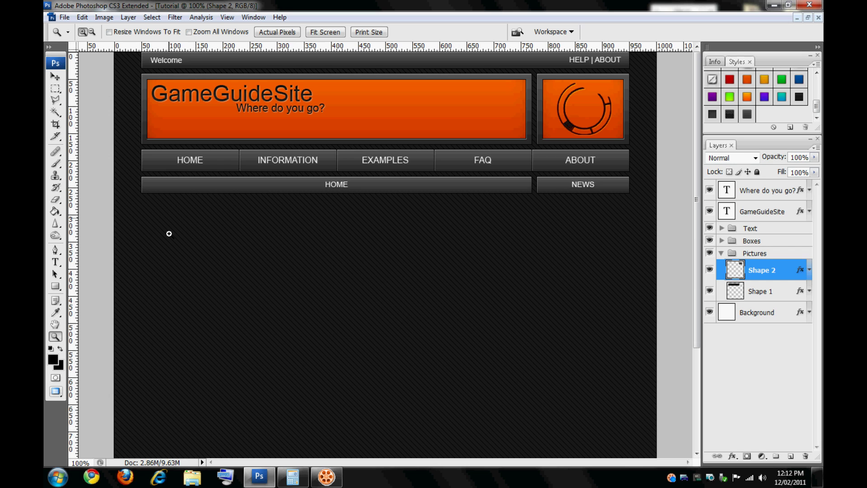
# - Examine the finished layout in Tutorial Example.psd from header to footer and return to the Tutorial document
pyautogui.click(253, 17)
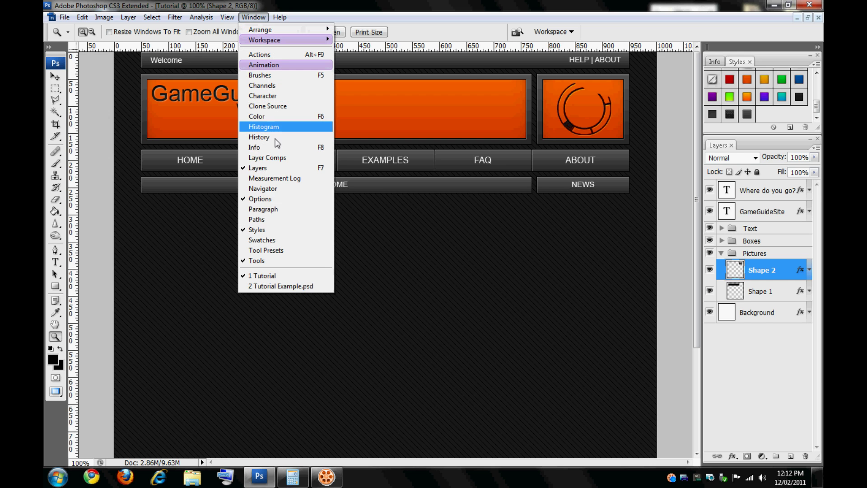
pyautogui.click(273, 286)
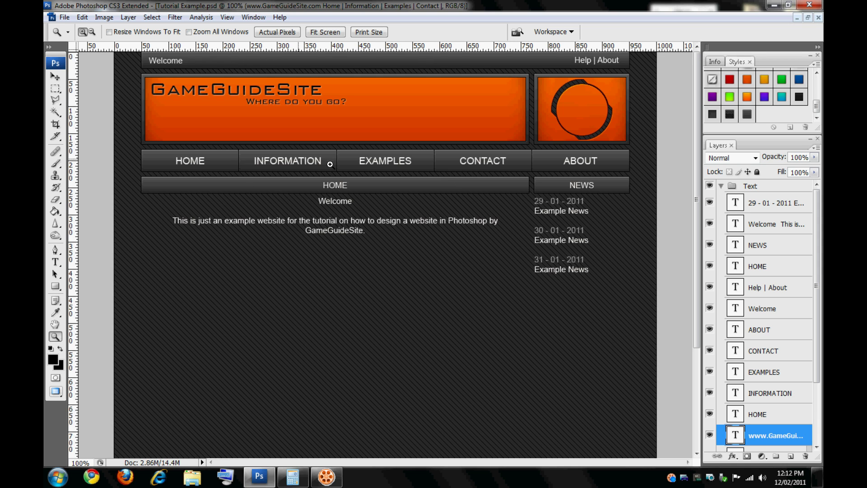
pyautogui.scroll(-8, 337, 314)
pyautogui.scroll(5, 337, 309)
pyautogui.scroll(3, 336, 309)
pyautogui.scroll(-6, 337, 309)
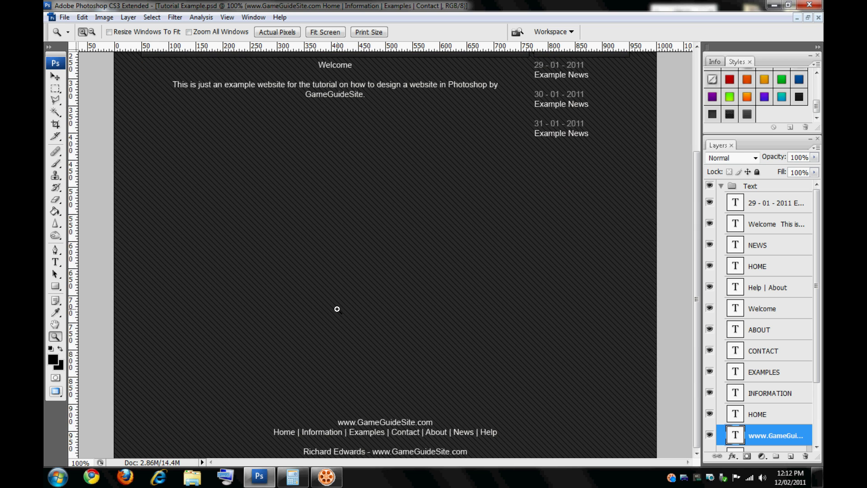
pyautogui.scroll(3, 337, 309)
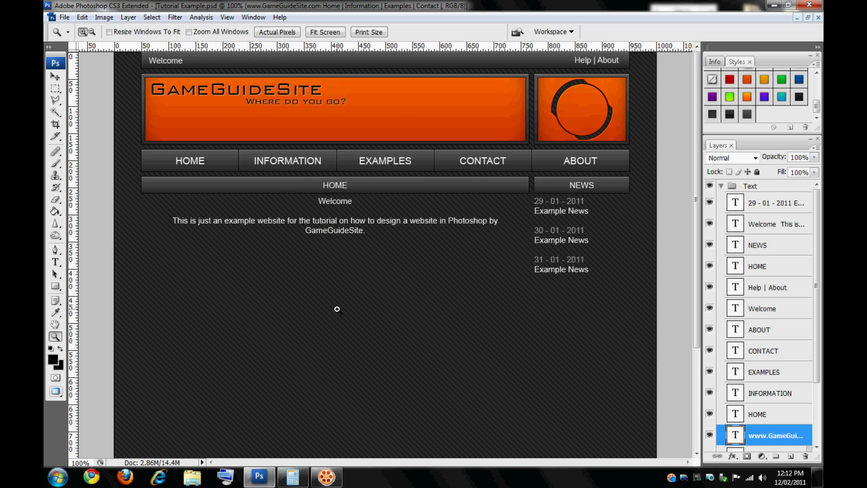
pyautogui.click(253, 18)
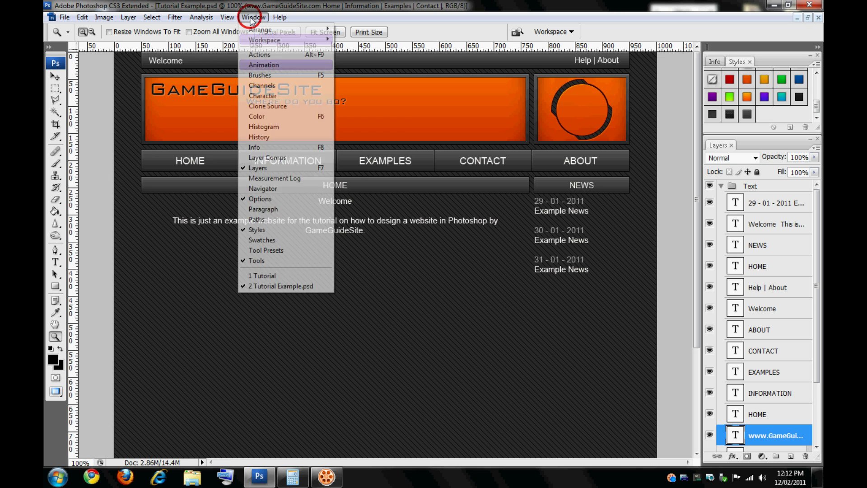
pyautogui.click(263, 277)
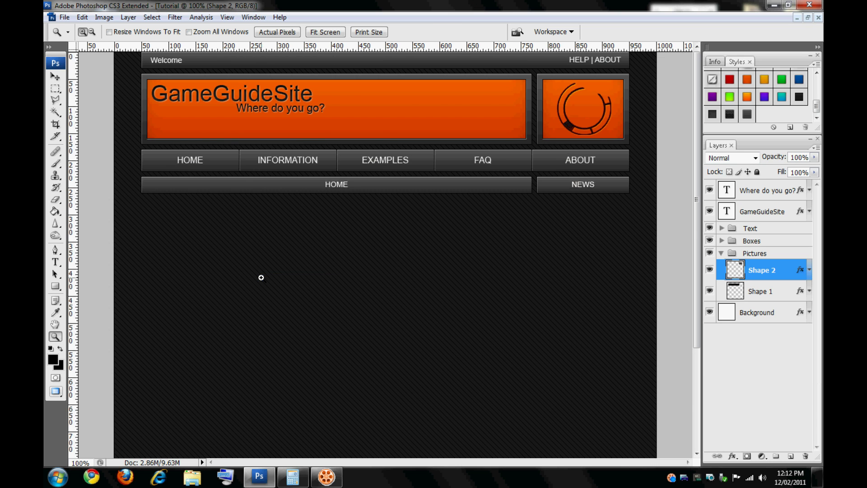
# - Compare the lower area of the Tutorial document with the footer text in Tutorial Example.psd, and return to Tutorial
pyautogui.scroll(-3, 261, 277)
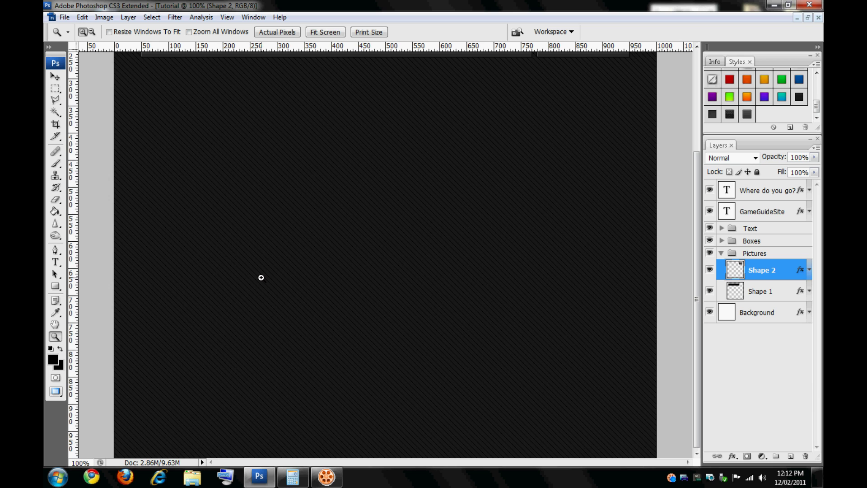
pyautogui.click(253, 17)
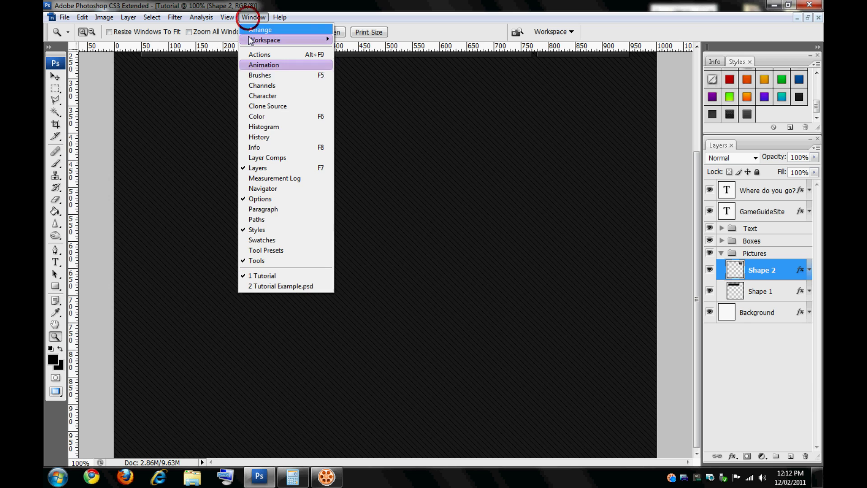
pyautogui.click(251, 287)
pyautogui.scroll(-4, 305, 360)
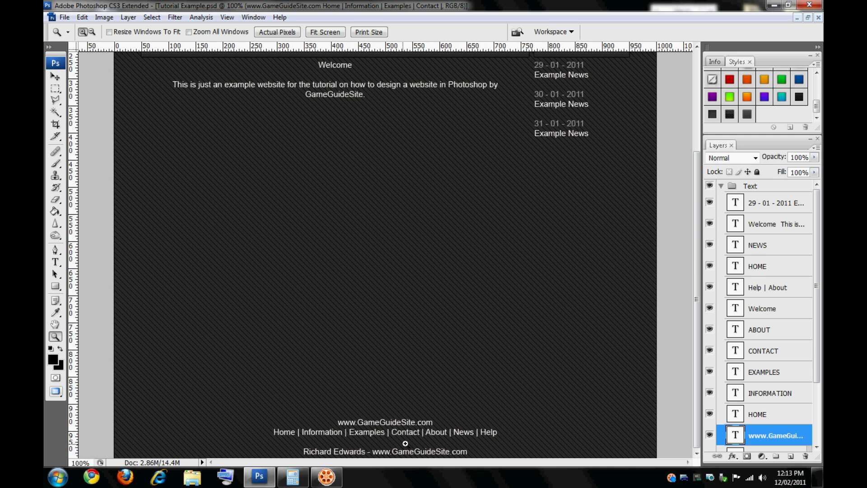
pyautogui.scroll(3, 405, 443)
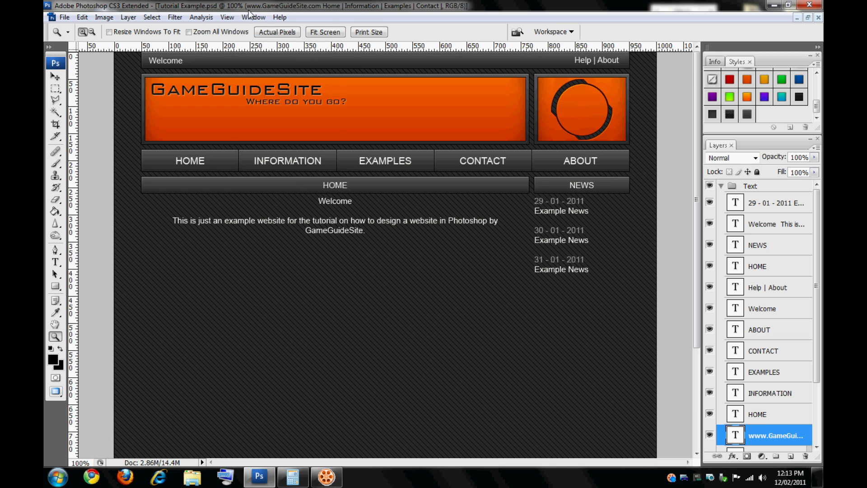
pyautogui.click(252, 17)
pyautogui.click(253, 274)
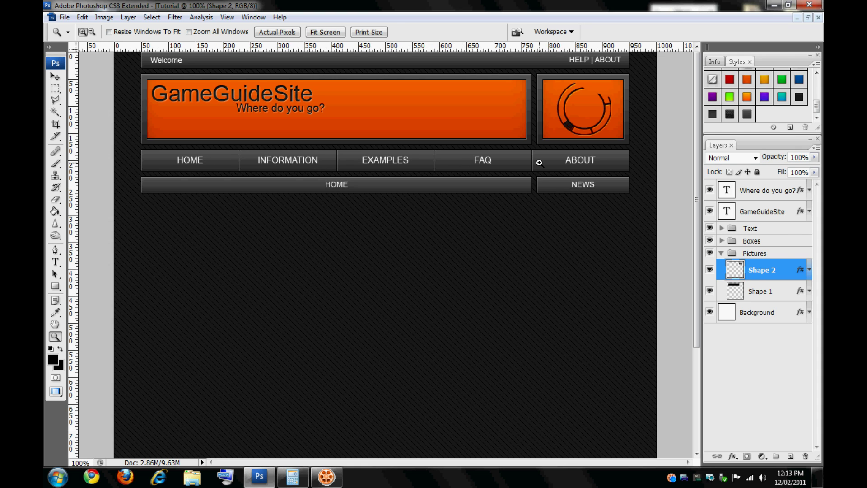
pyautogui.press('t')
pyautogui.click(386, 161)
pyautogui.doubleClick(384, 163)
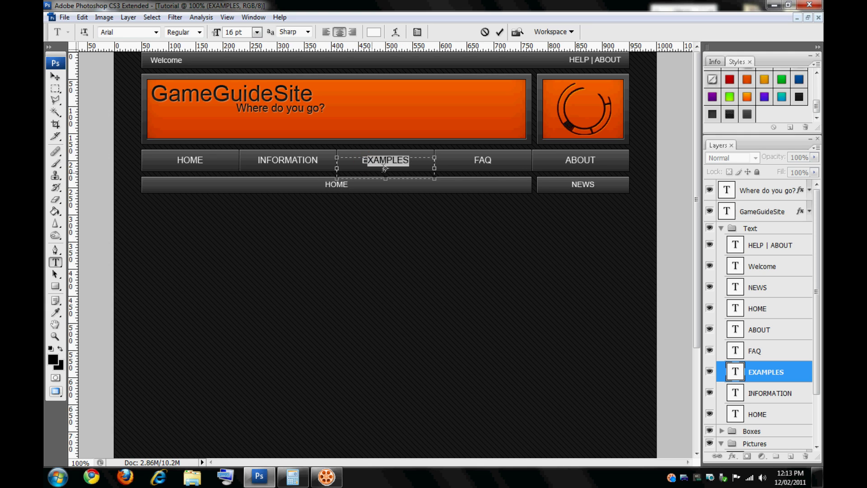
pyautogui.click(56, 76)
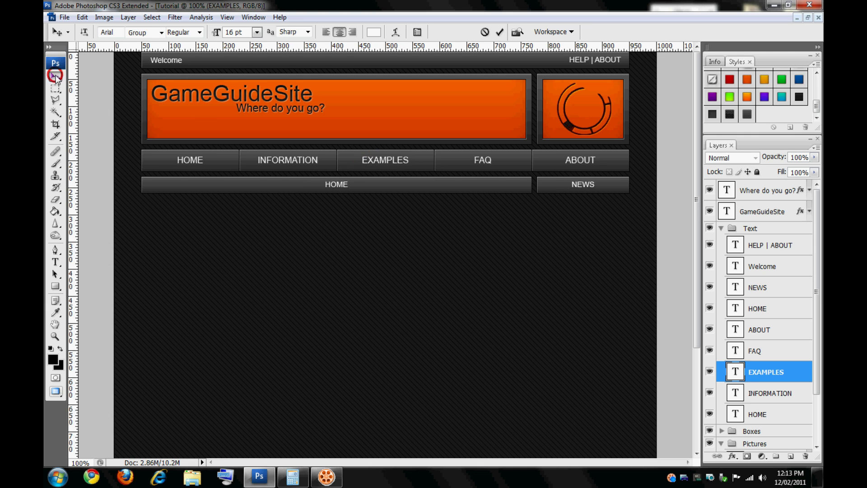
pyautogui.moveTo(690, 107); pyautogui.dragTo(692, 122)
pyautogui.moveTo(691, 122); pyautogui.dragTo(685, 128)
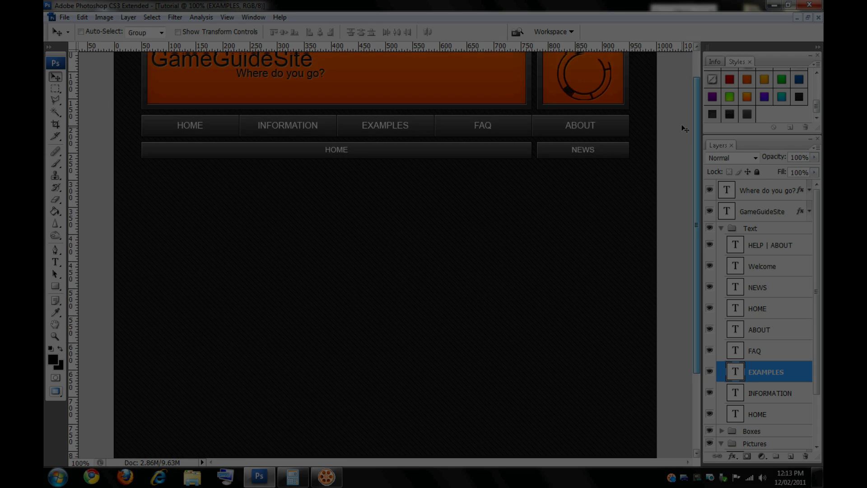